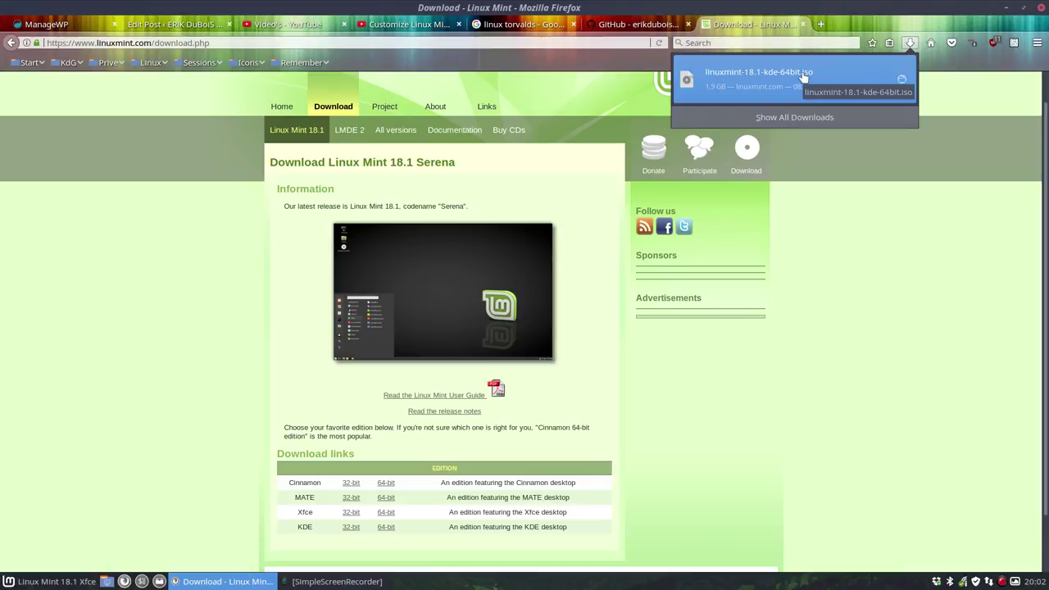
# Step: Dismiss the finished linuxmint-18.1-kde-64bit.iso downloads list and minimize Firefox
pyautogui.click(1013, 123)
pyautogui.click(1009, 10)
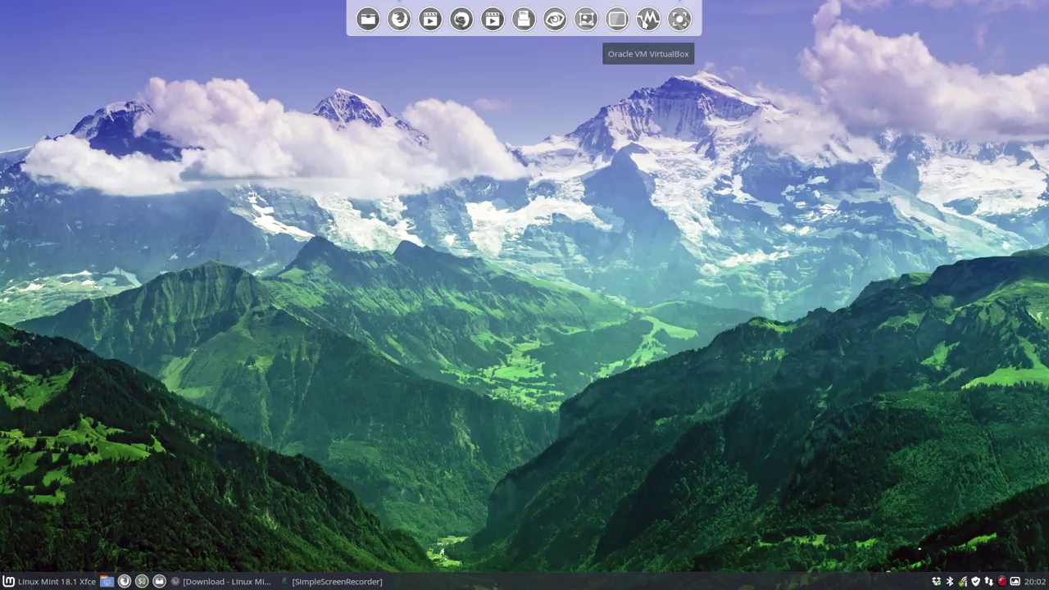
# Step: Launch VirtualBox and start a new machine named lm18.1 kde of type Linux
pyautogui.click(647, 19)
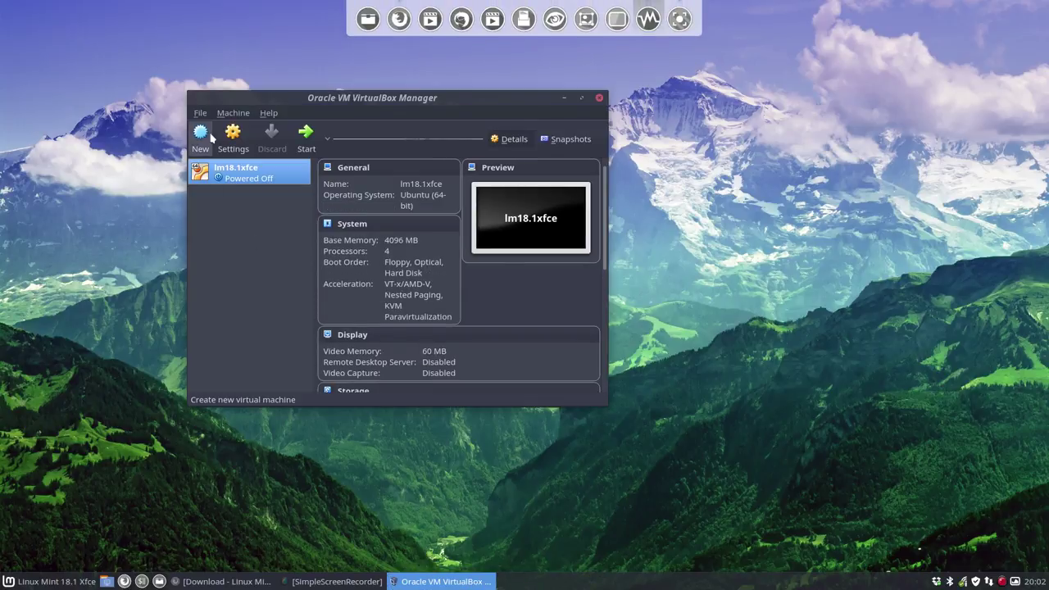
pyautogui.click(201, 138)
pyautogui.write('m')
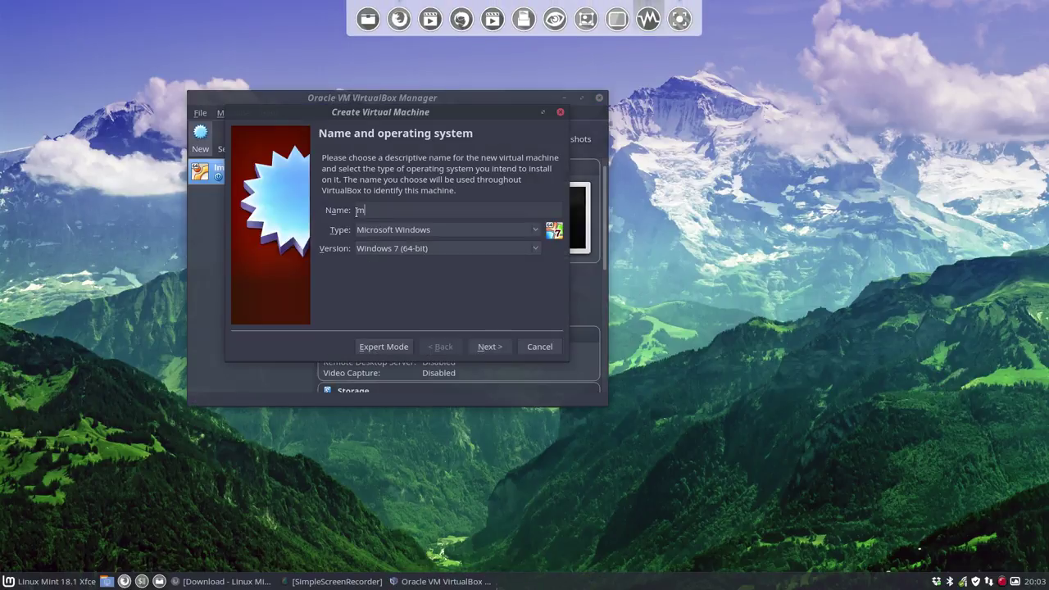
pyautogui.press('BackSpace')
pyautogui.write('lm')
pyautogui.click(416, 232)
pyautogui.click(416, 244)
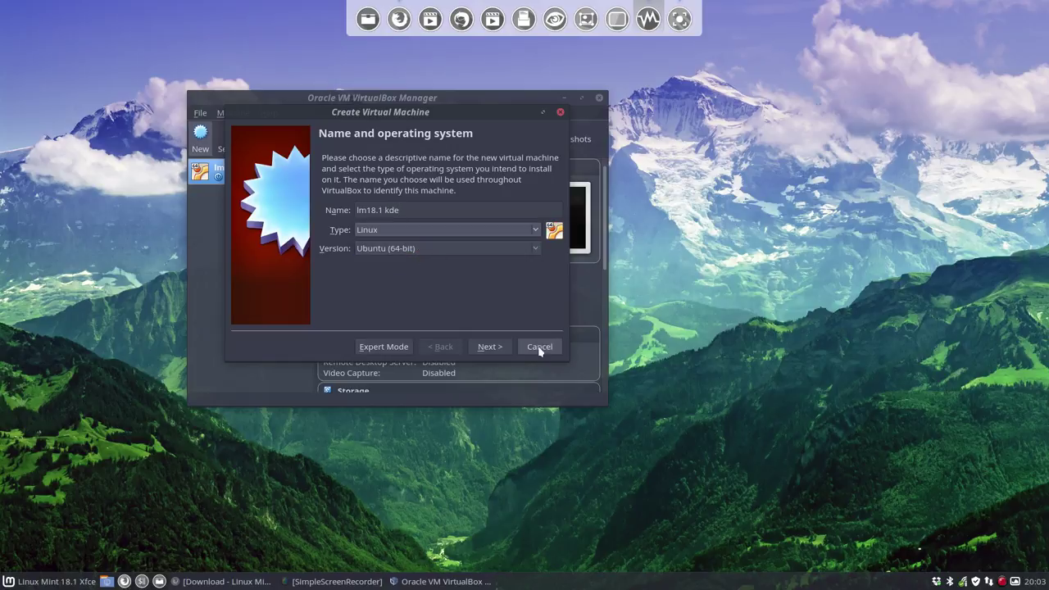
# Step: Give it 4233 MB memory and a dynamically allocated 22,60 GB VDI disk, then create it
pyautogui.click(496, 346)
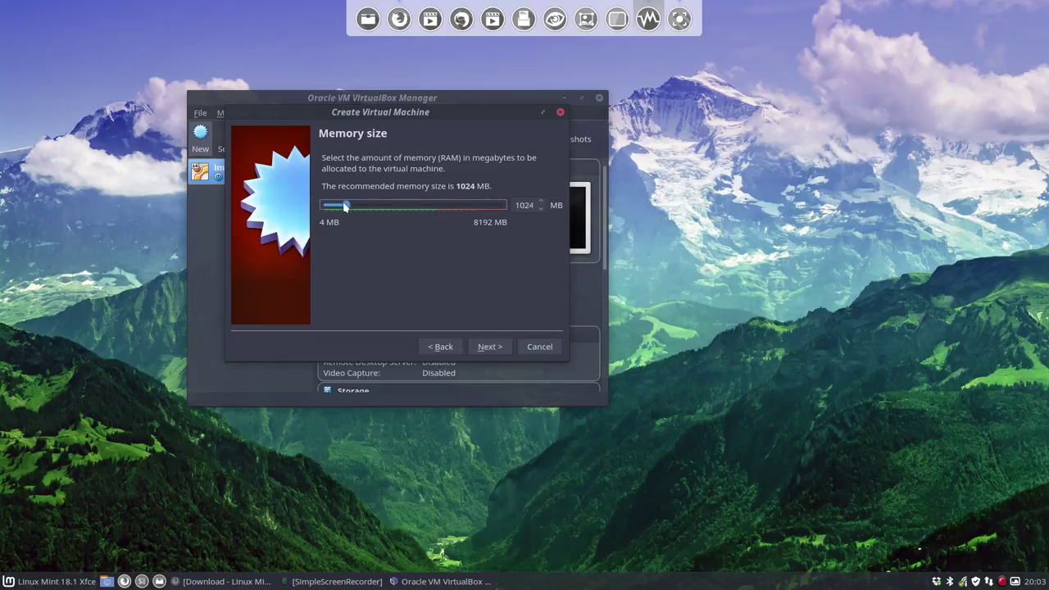
pyautogui.moveTo(388, 213); pyautogui.dragTo(418, 212)
pyautogui.click(485, 347)
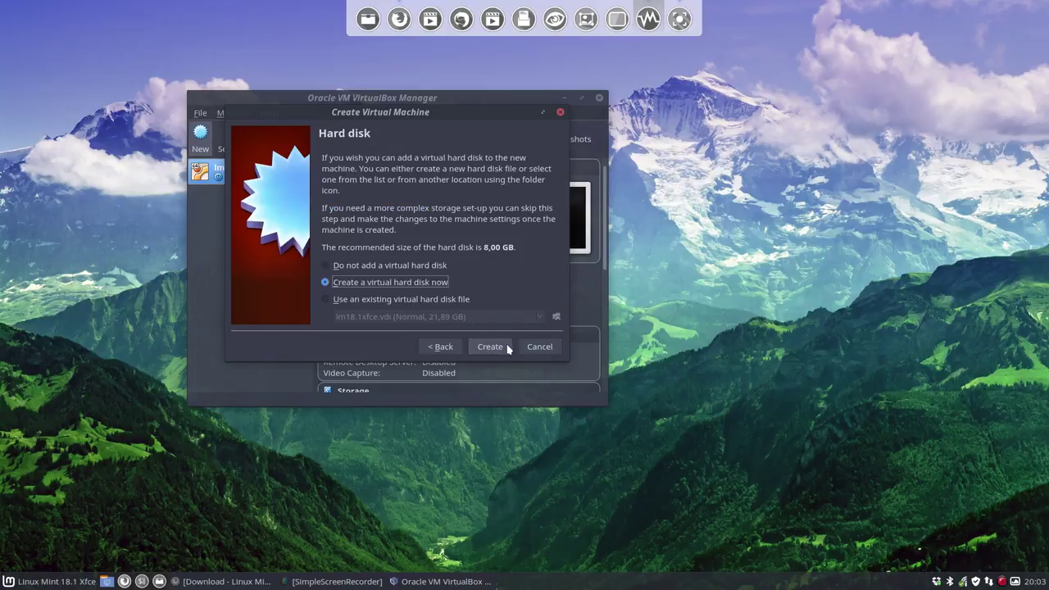
pyautogui.click(489, 347)
pyautogui.click(510, 351)
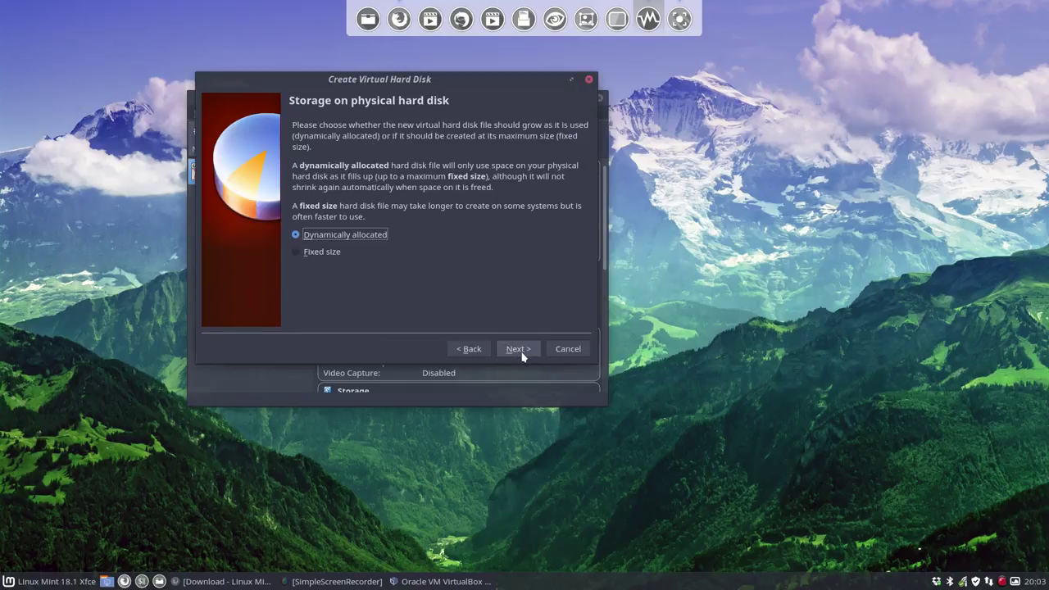
pyautogui.click(520, 351)
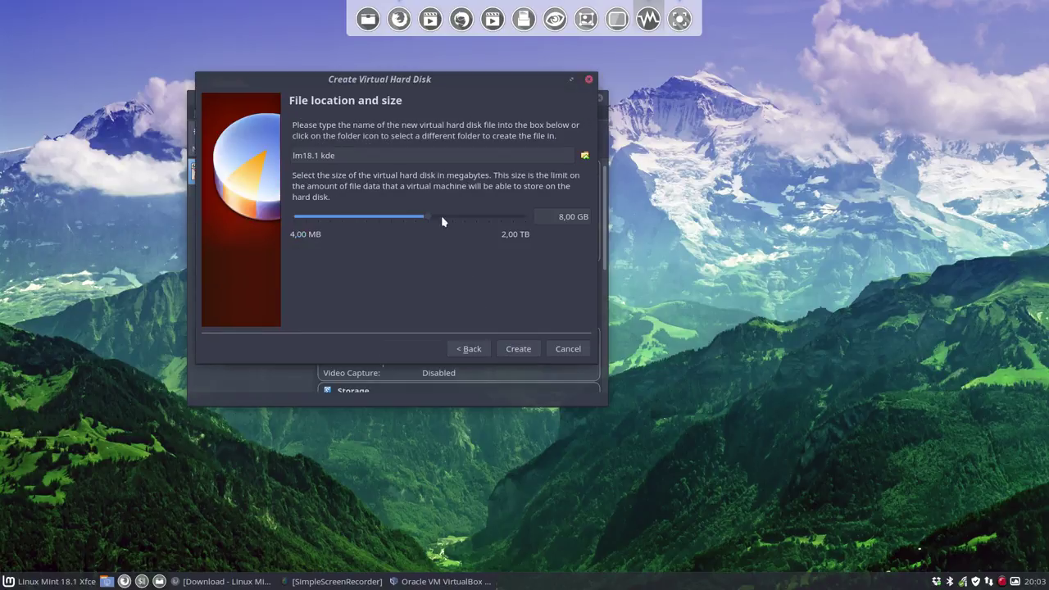
pyautogui.moveTo(432, 220); pyautogui.dragTo(444, 220)
pyautogui.click(519, 350)
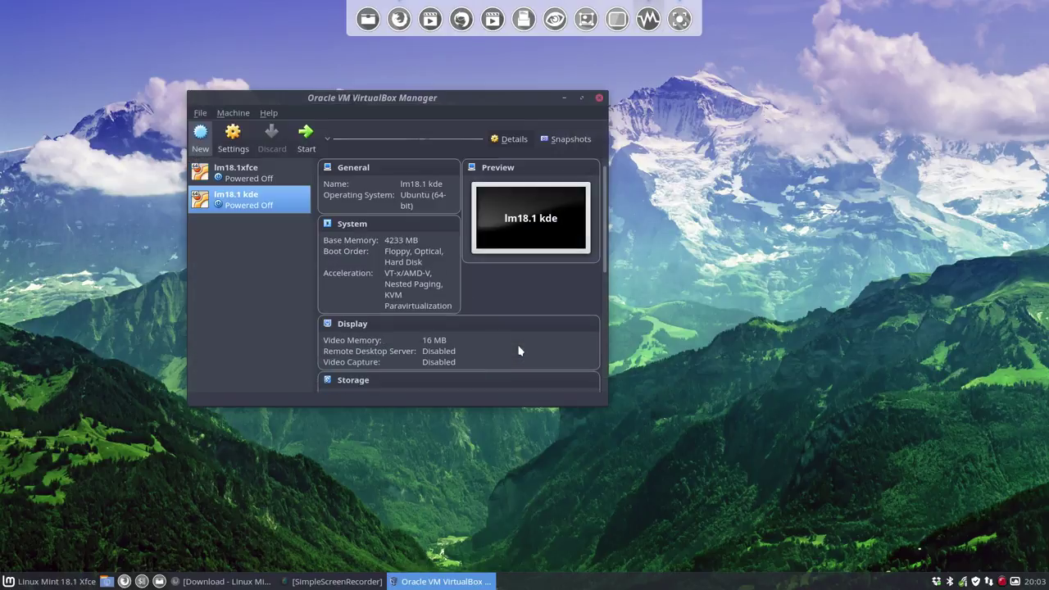
# Step: Set lm18.1 kde to 4 processors in the System settings
pyautogui.click(245, 139)
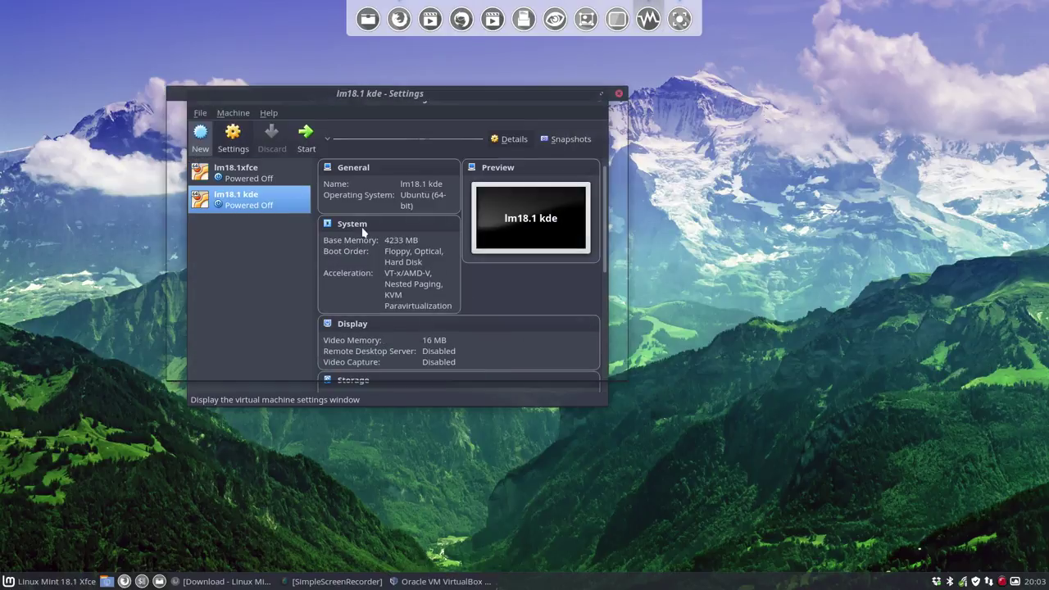
pyautogui.click(206, 135)
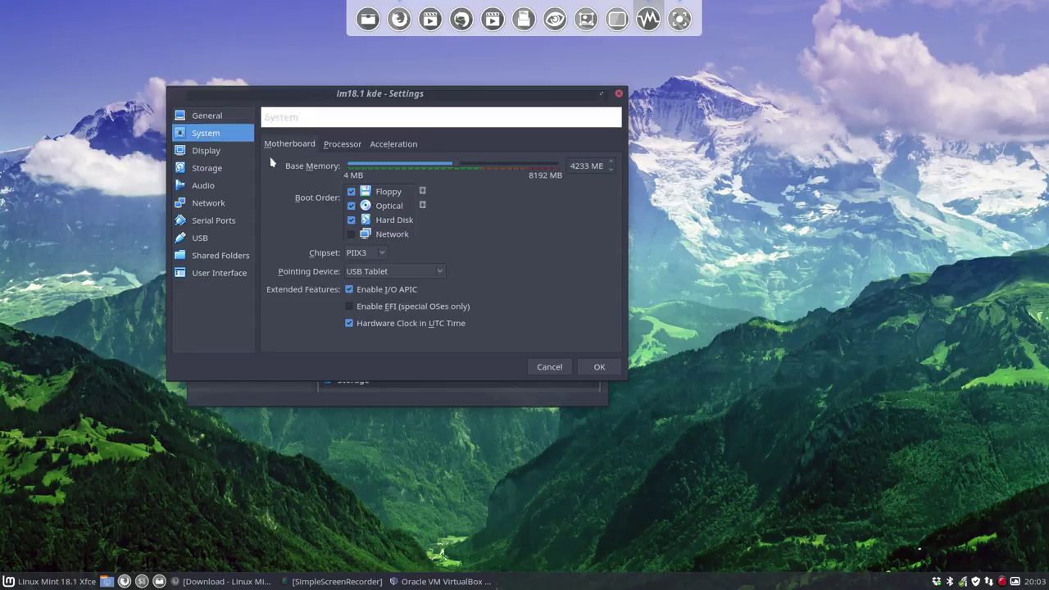
pyautogui.click(353, 149)
pyautogui.click(611, 163)
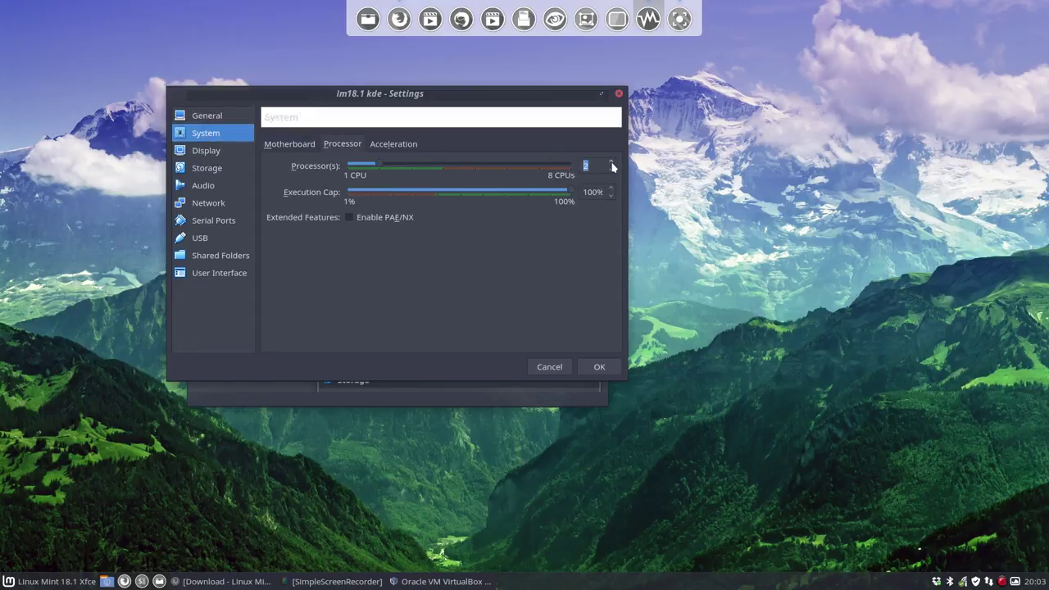
pyautogui.click(611, 163)
pyautogui.click(611, 163)
# Step: Set the video memory to 81 MB in the Display settings
pyautogui.click(235, 154)
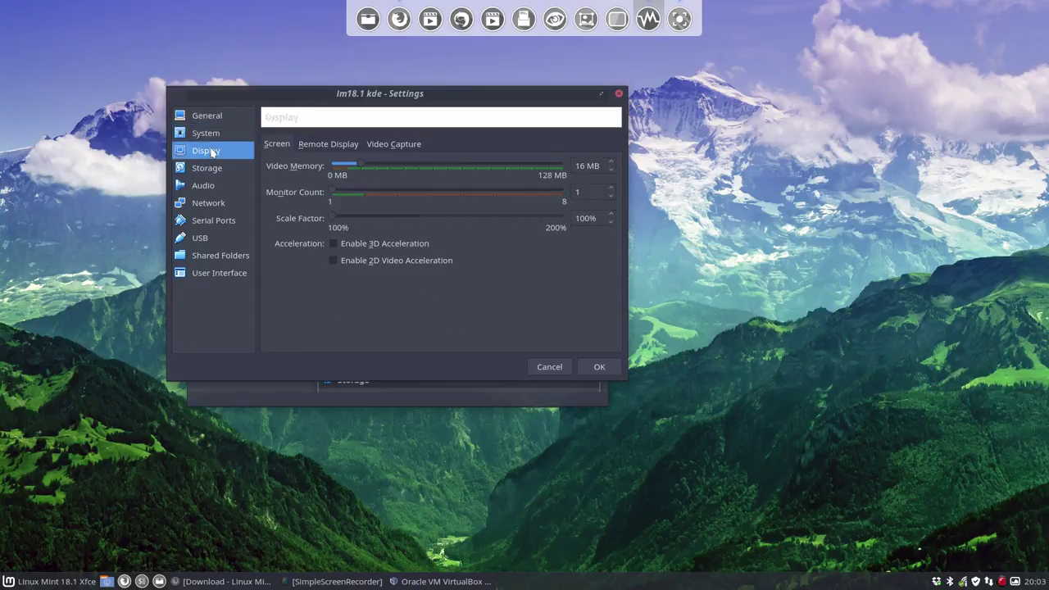
pyautogui.click(312, 147)
pyautogui.click(228, 165)
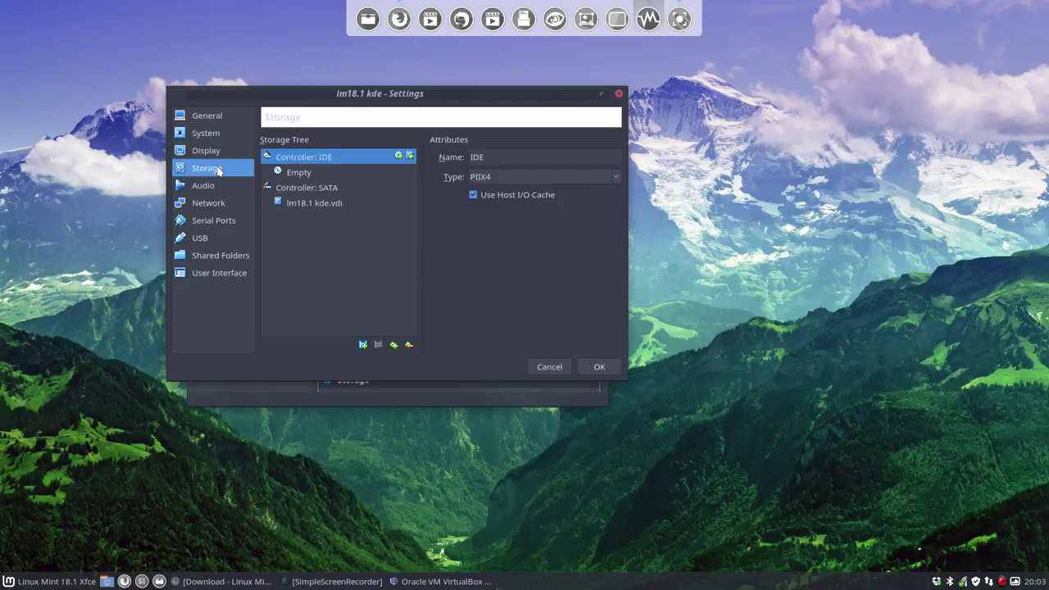
pyautogui.click(220, 154)
pyautogui.click(277, 144)
pyautogui.scroll(10, 367, 166)
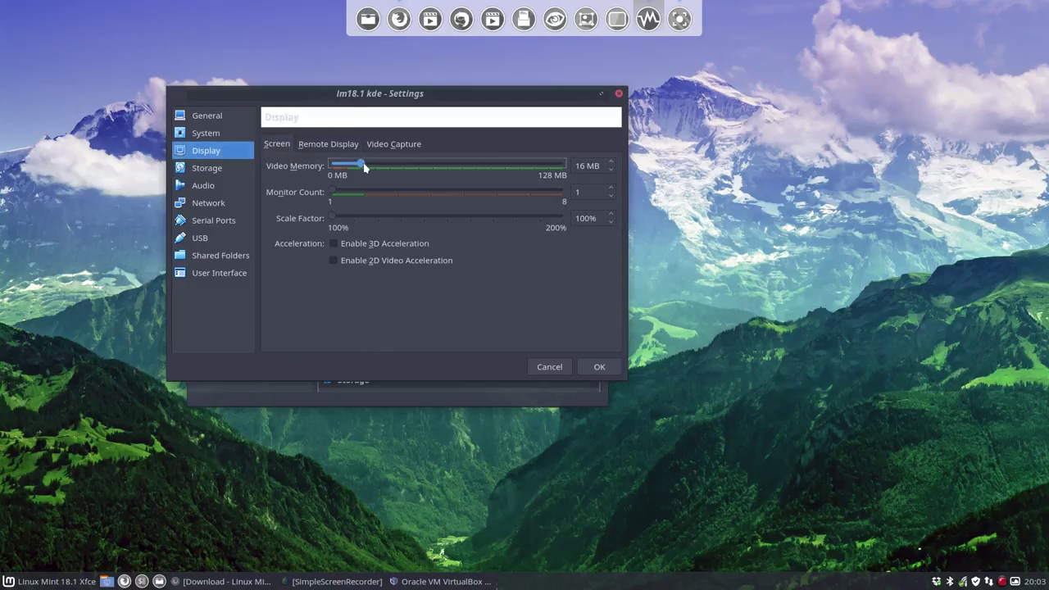
# Step: Load linuxmint-18.1-kde-64bit.iso into the empty optical drive, save, and start the machine
pyautogui.click(209, 172)
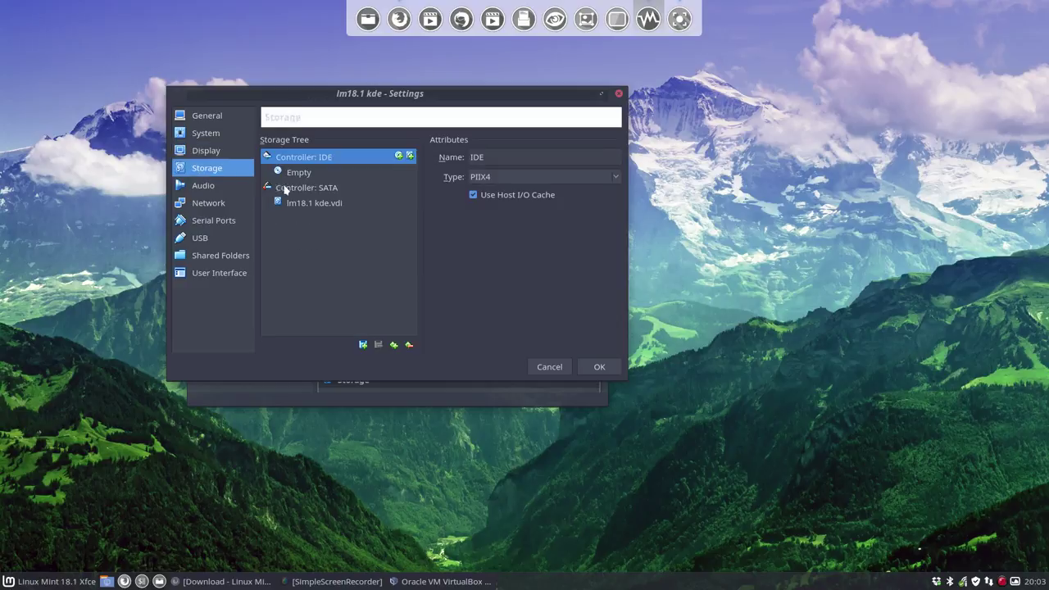
pyautogui.click(309, 174)
pyautogui.click(612, 155)
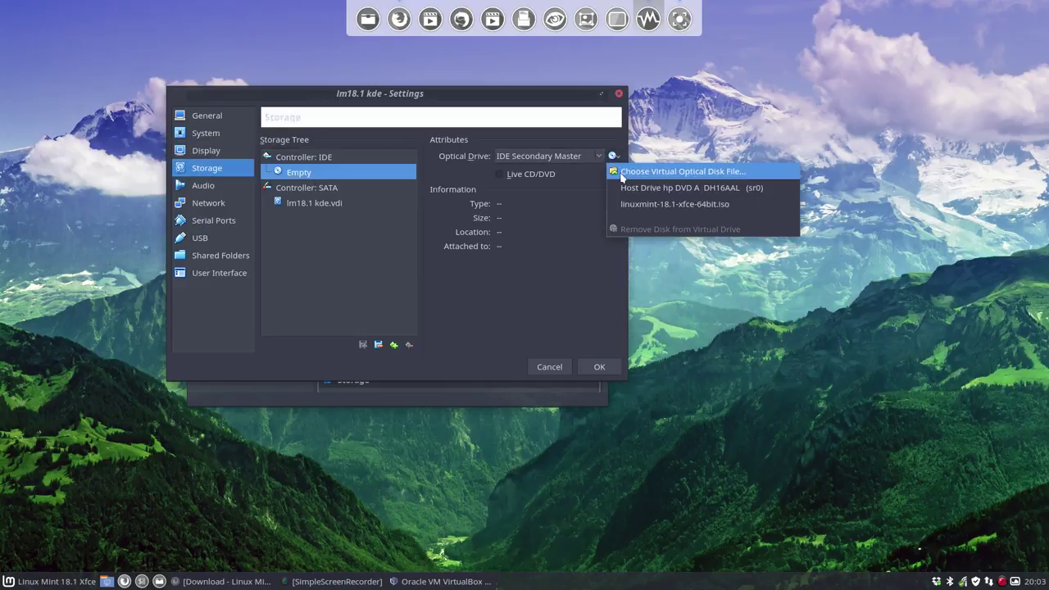
pyautogui.click(650, 174)
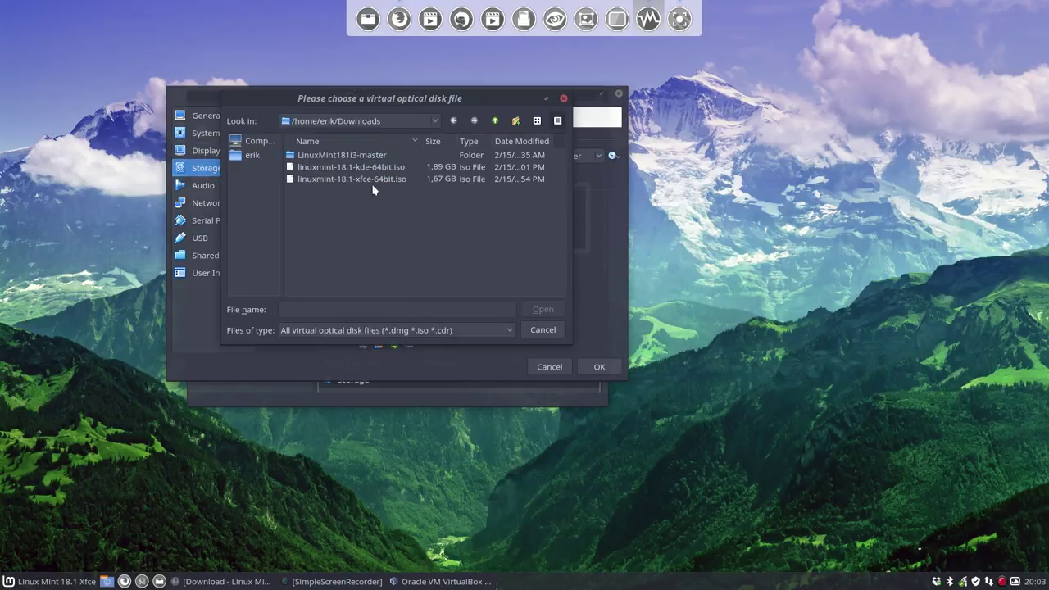
pyautogui.click(385, 167)
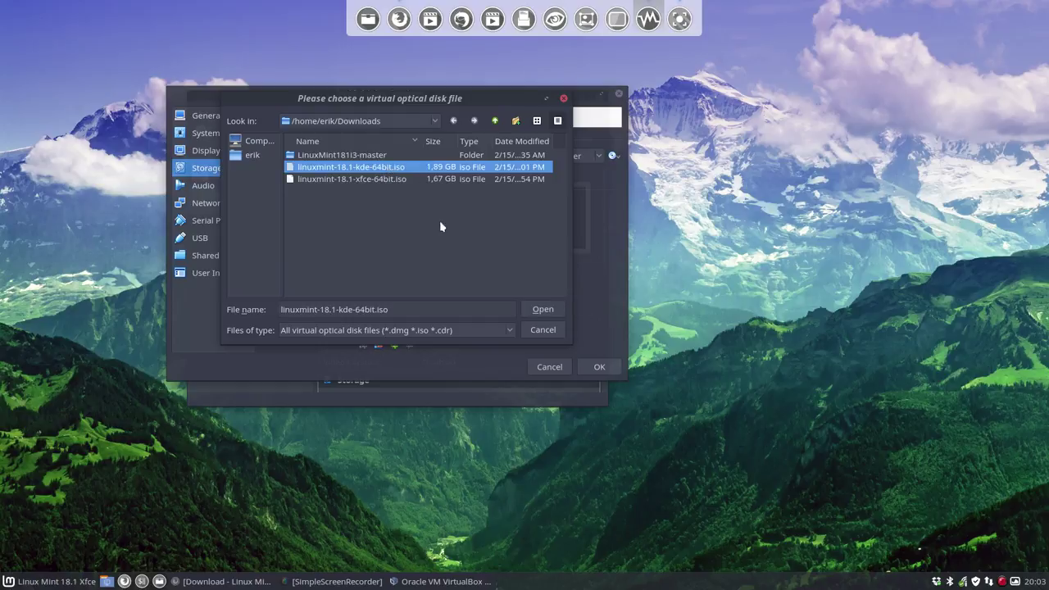
pyautogui.click(537, 310)
pyautogui.click(599, 366)
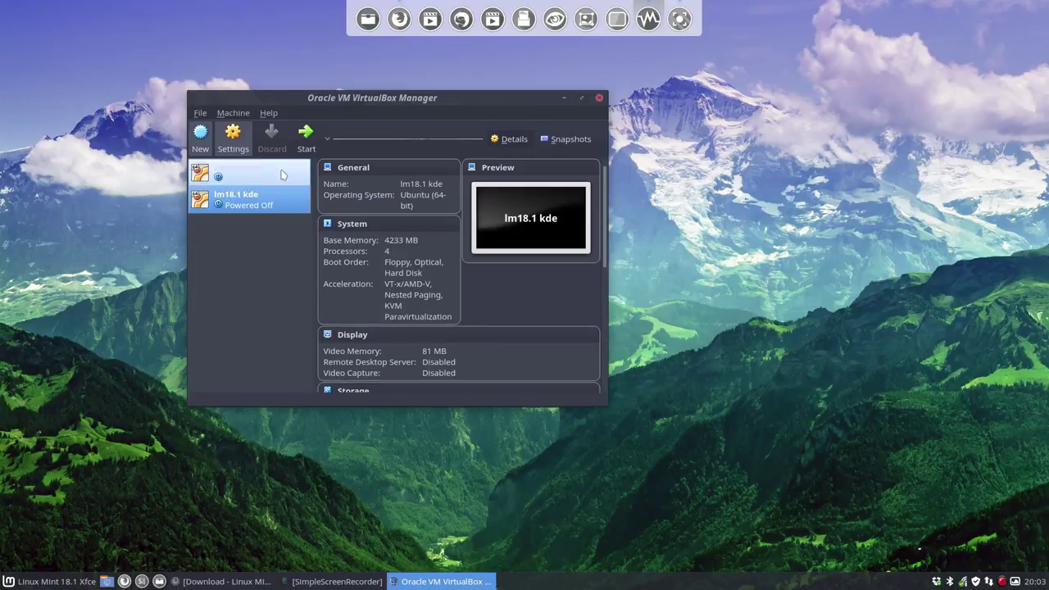
pyautogui.click(306, 138)
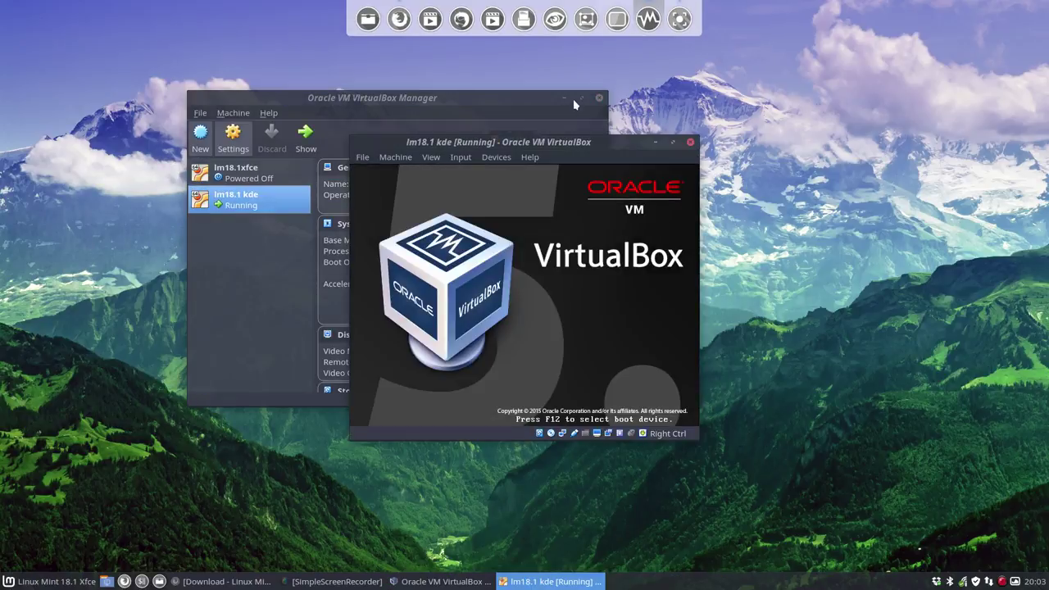
# Step: Minimize the Manager and boot the Start Linux Mint live session
pyautogui.click(564, 99)
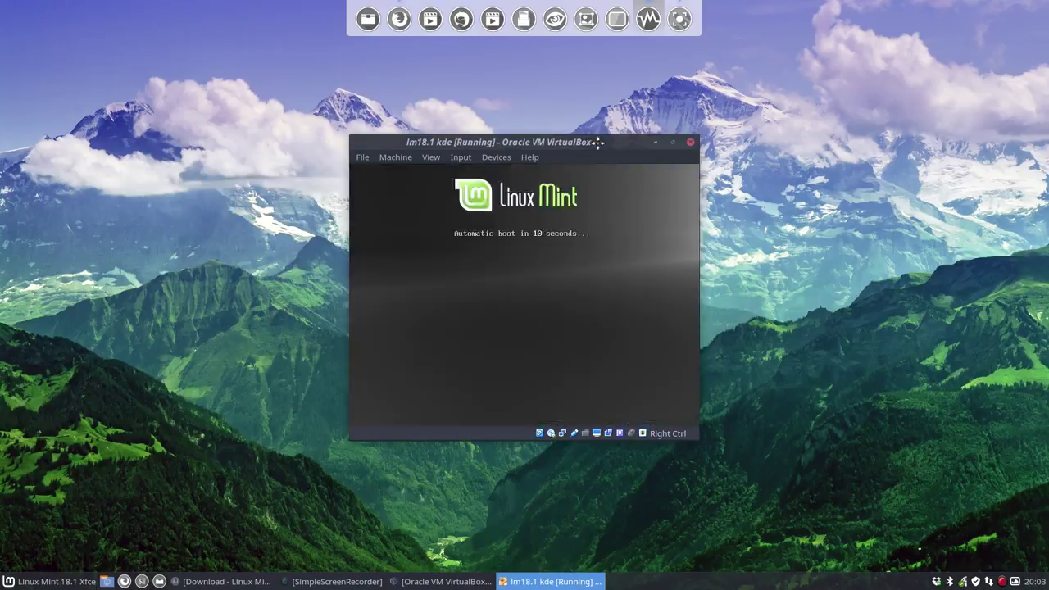
pyautogui.moveTo(605, 143); pyautogui.dragTo(486, 94)
pyautogui.press('Return')
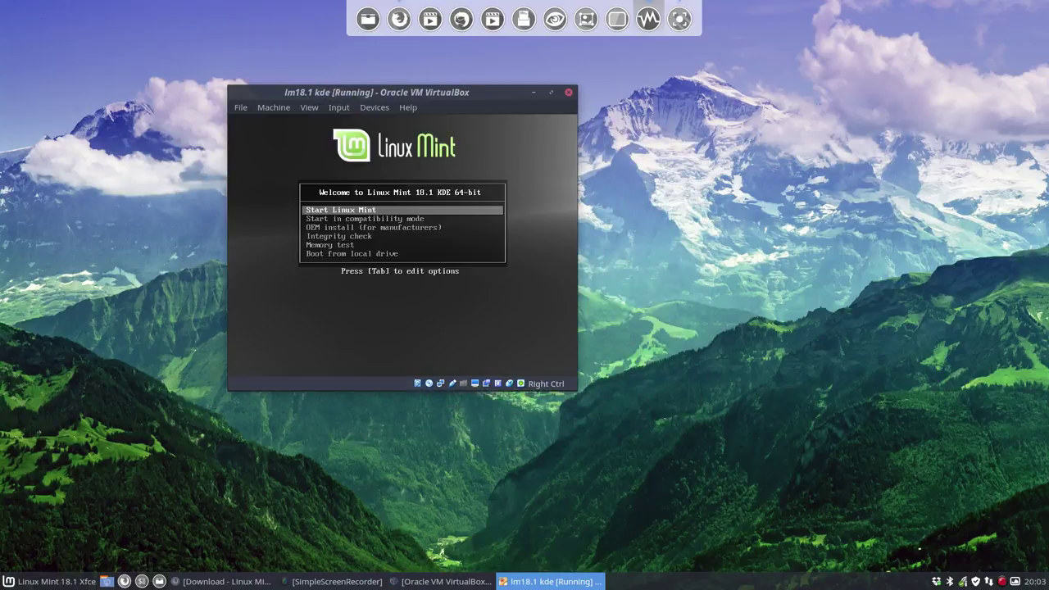
pyautogui.press('Return')
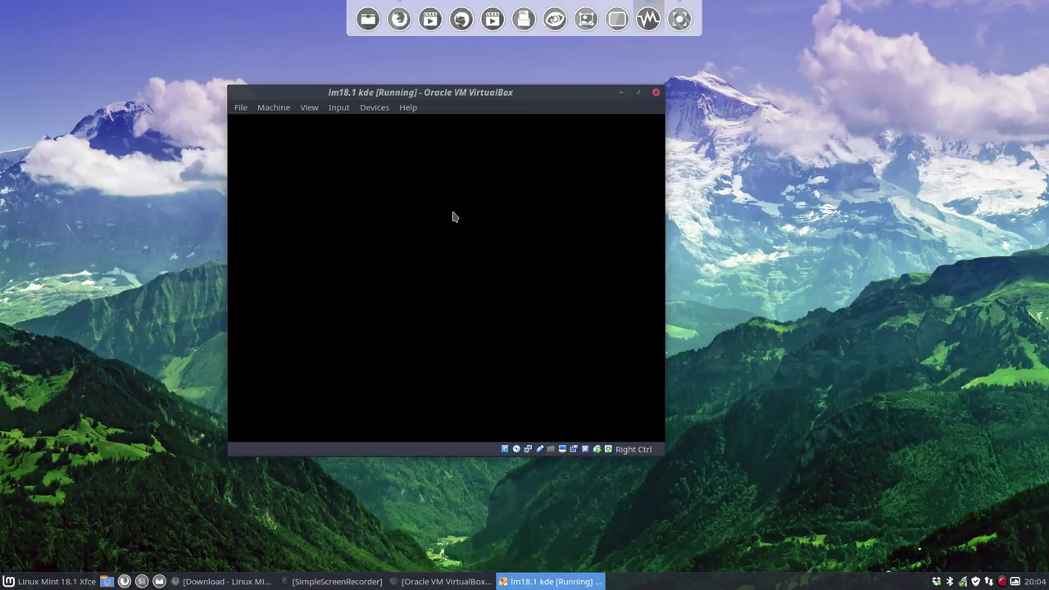
# Step: Enlarge the VM window and launch Install this system permanently from the launcher
pyautogui.moveTo(661, 452); pyautogui.dragTo(919, 544)
pyautogui.moveTo(536, 93); pyautogui.dragTo(448, 56)
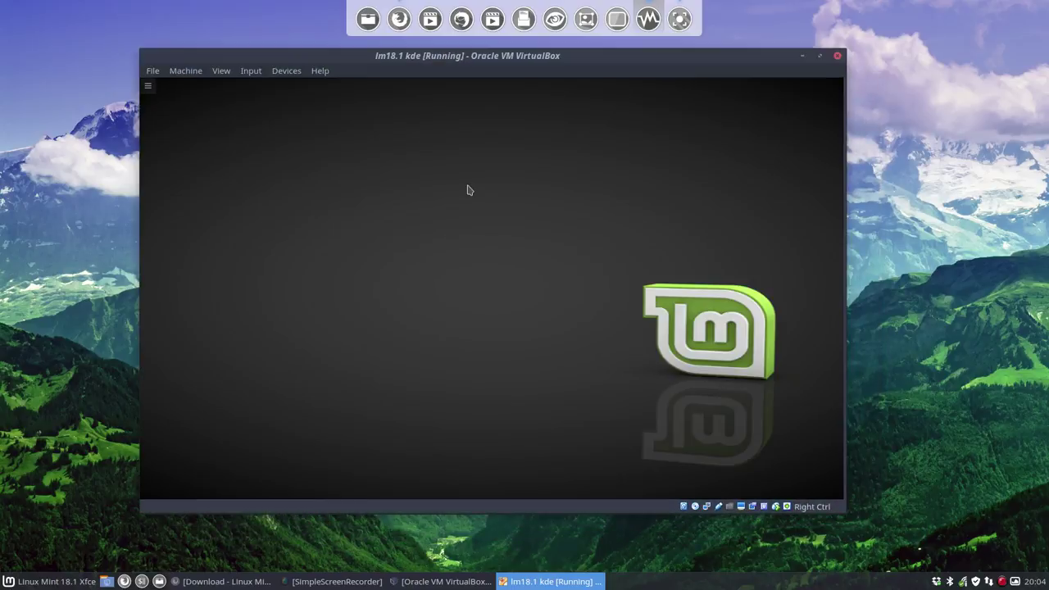
pyautogui.click(149, 88)
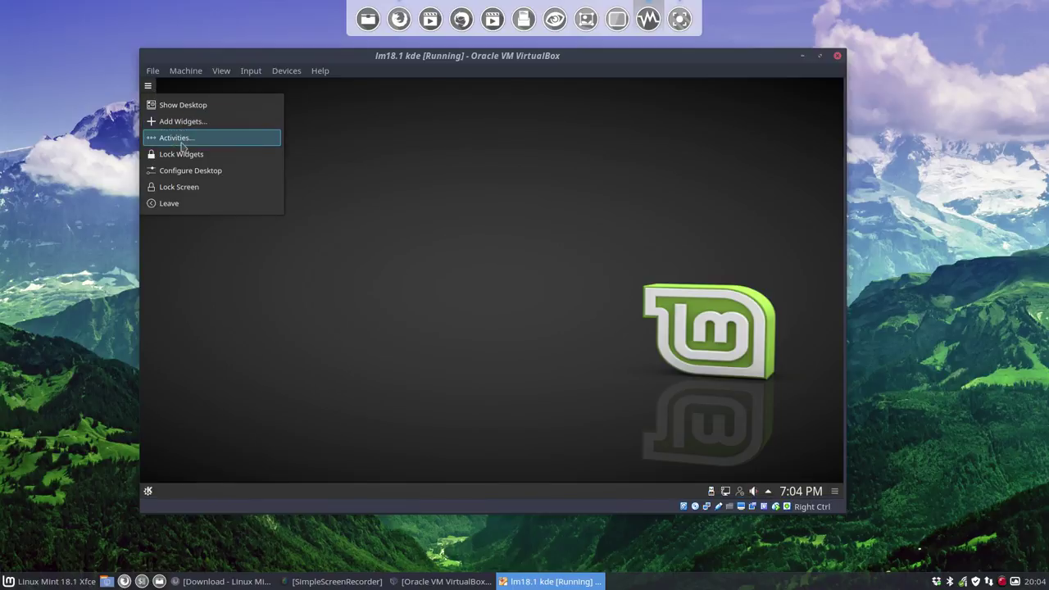
pyautogui.click(233, 353)
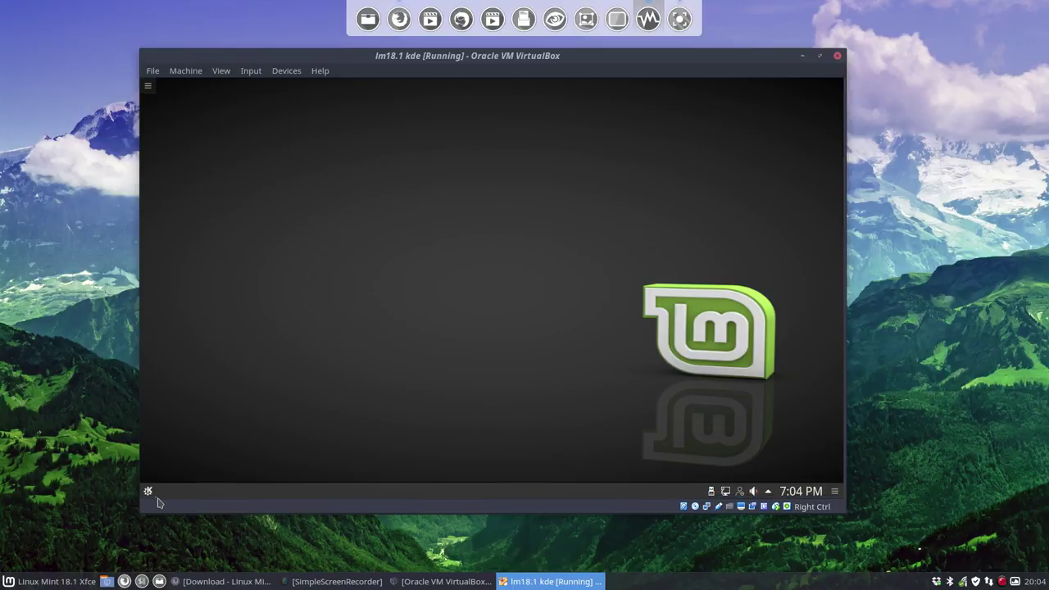
pyautogui.click(148, 491)
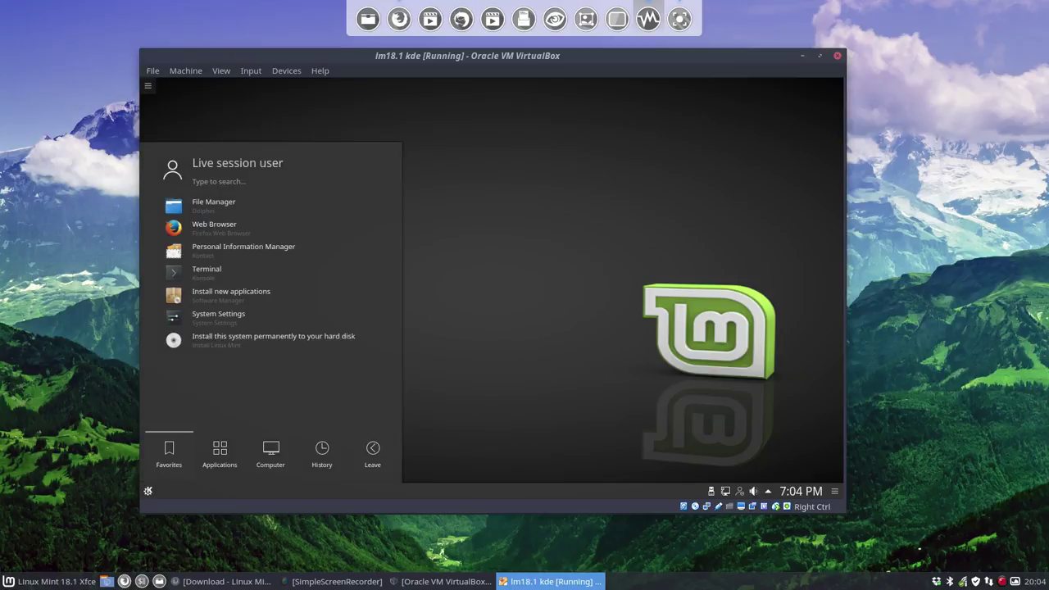
pyautogui.click(347, 341)
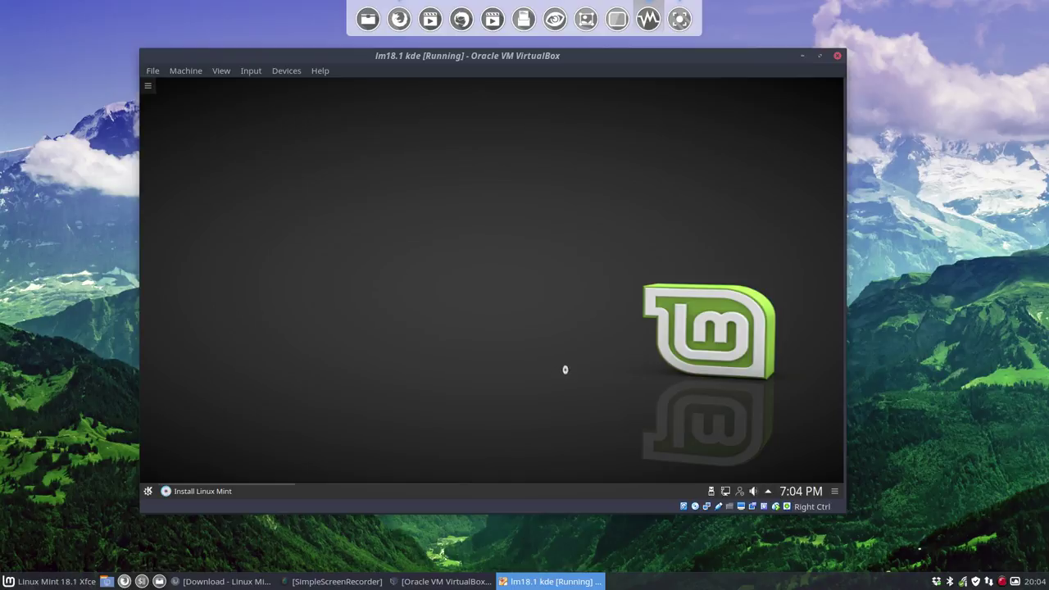
# Step: Keep English and install onto the entire disk, confirming the partition changes
pyautogui.click(834, 493)
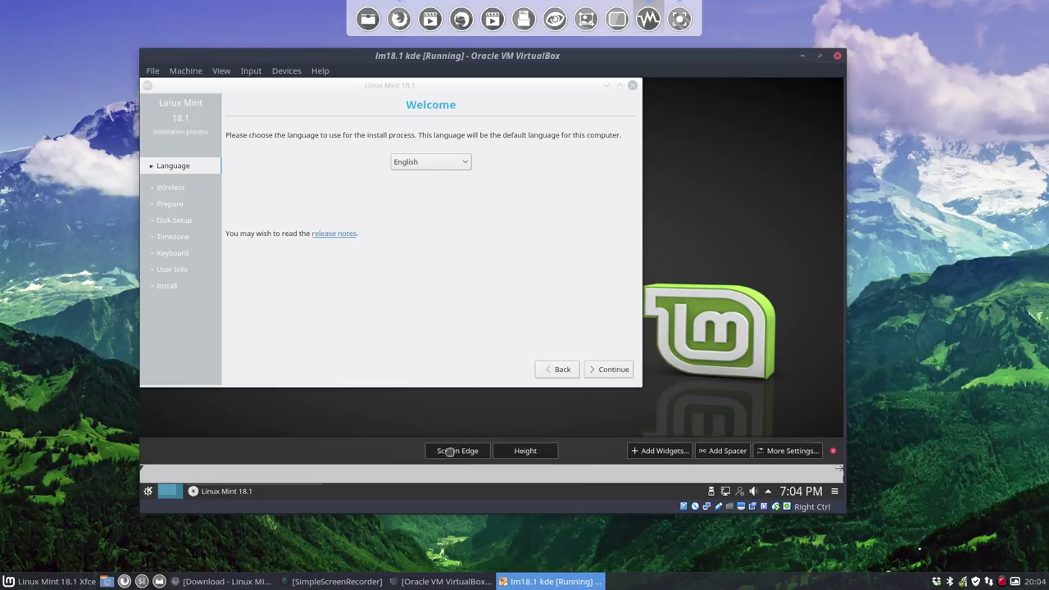
pyautogui.click(426, 291)
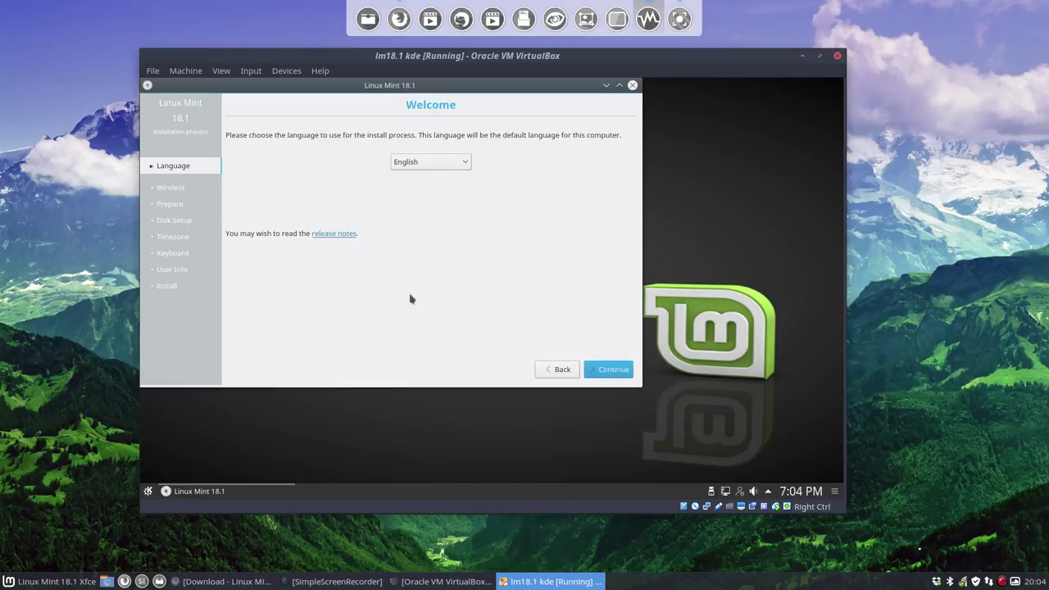
pyautogui.click(610, 369)
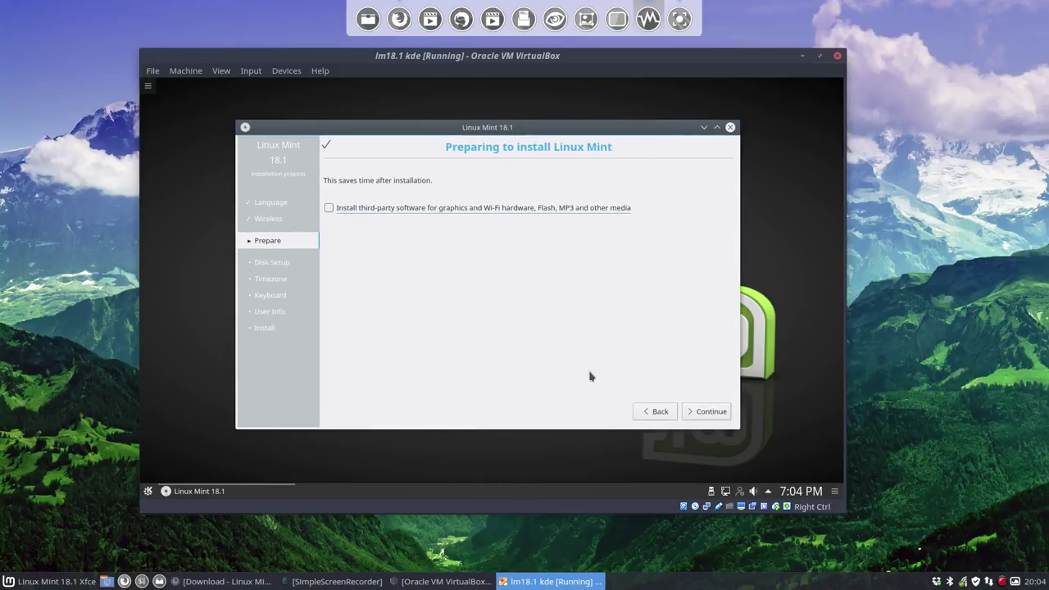
pyautogui.click(686, 409)
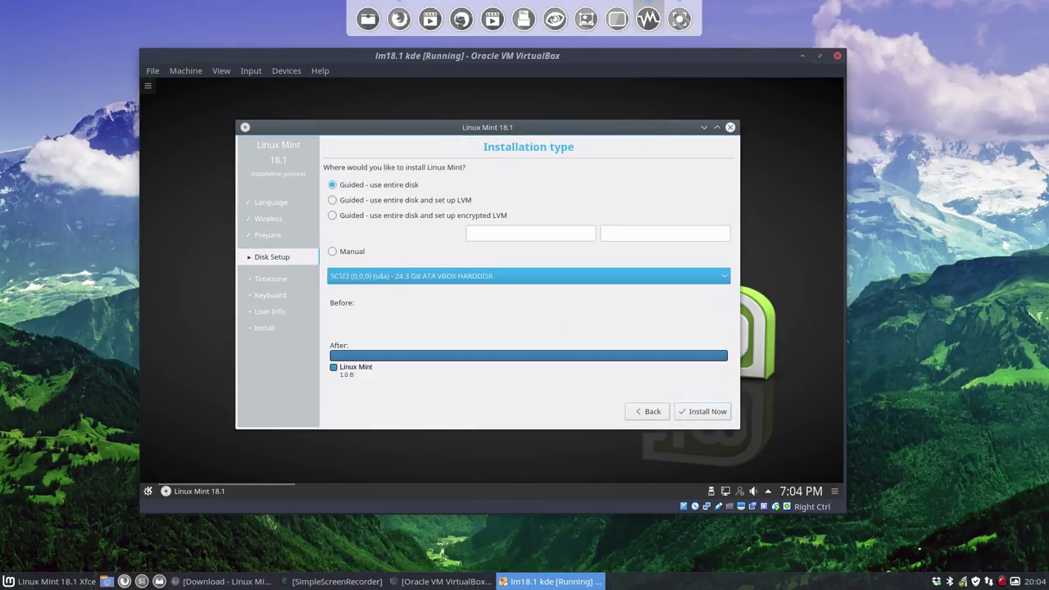
pyautogui.click(700, 411)
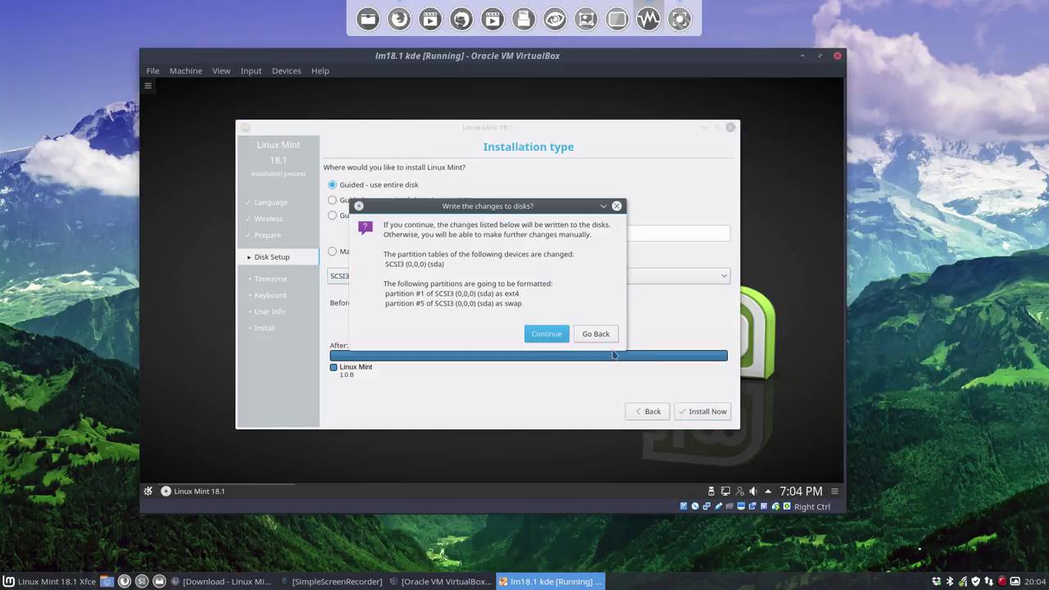
pyautogui.click(604, 335)
pyautogui.click(713, 417)
pyautogui.click(547, 333)
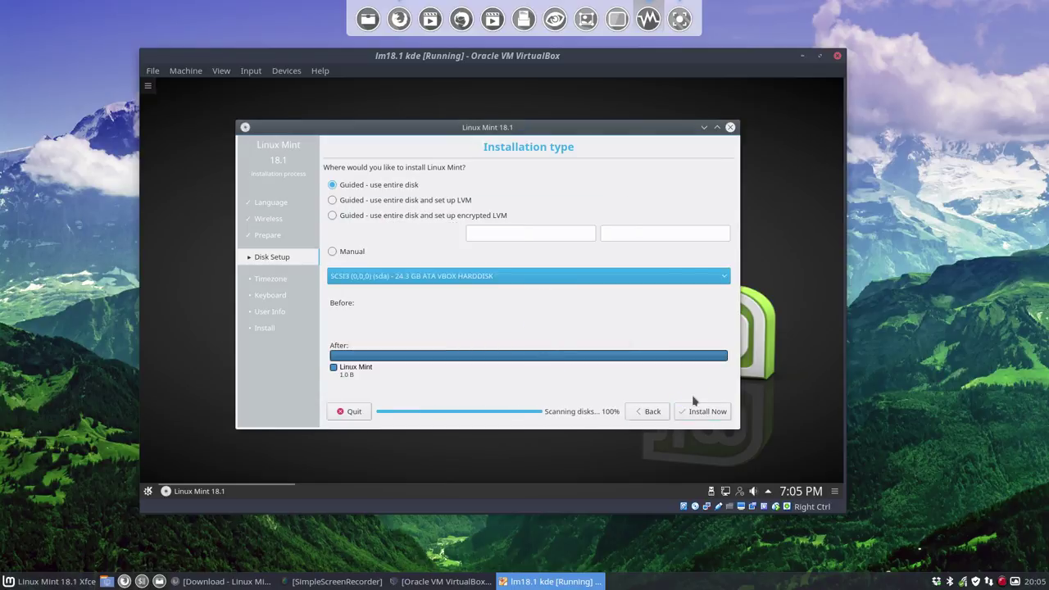
# Step: Accept the time zone and Belgian keyboard, then enter the user's name, username, password and automatic login
pyautogui.click(711, 414)
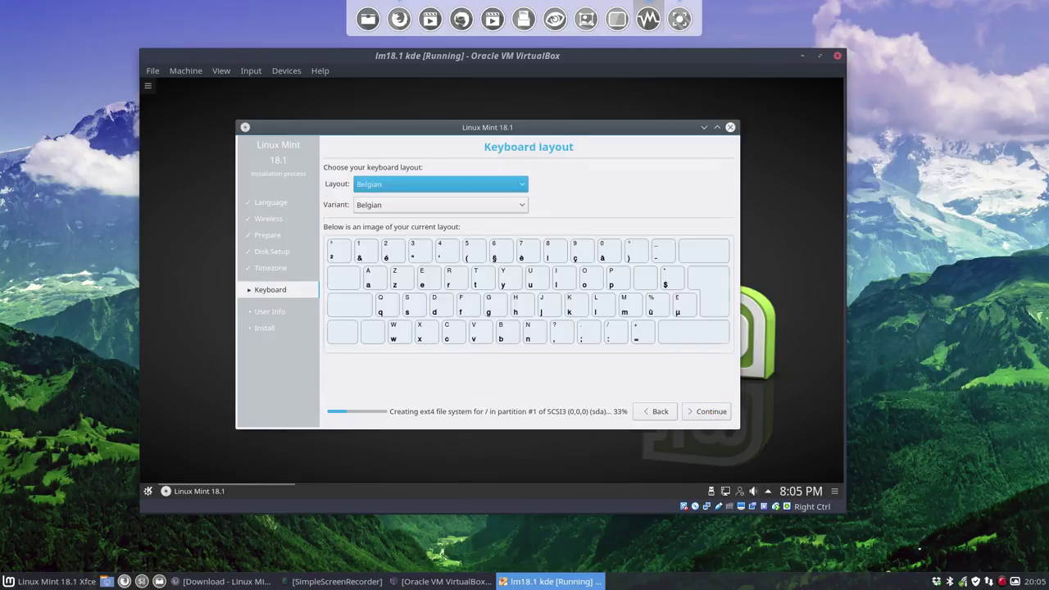
pyautogui.click(711, 411)
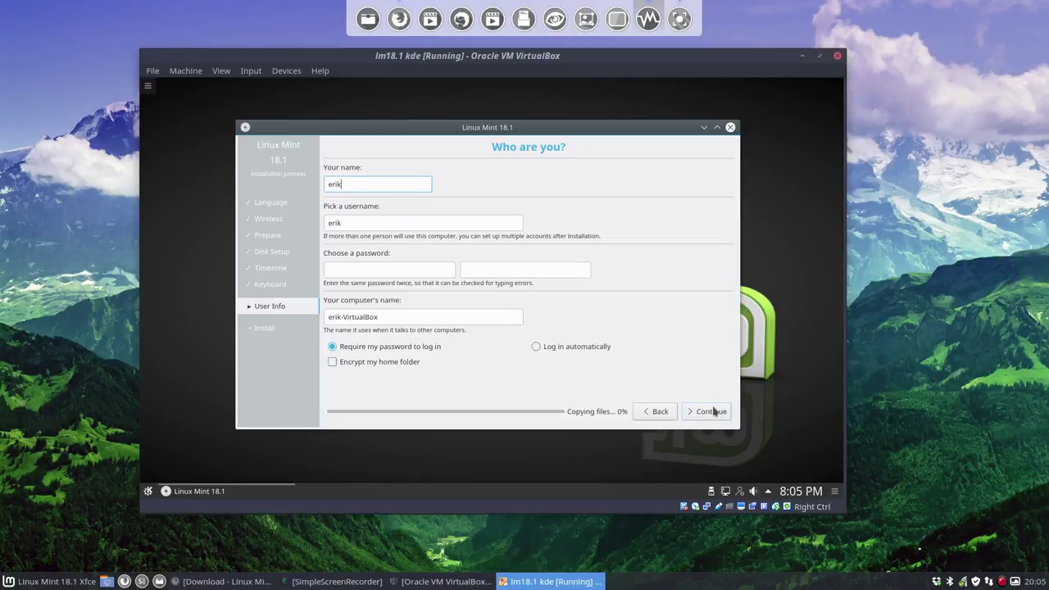
pyautogui.press('Tab')
pyautogui.press('Tab')
pyautogui.press('Tab')
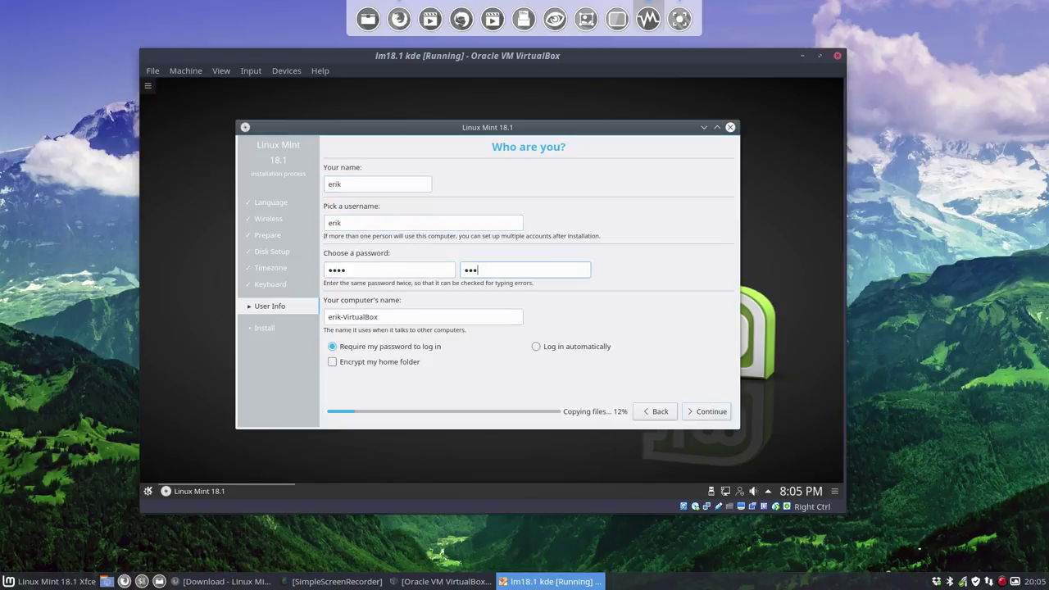
pyautogui.press('Tab')
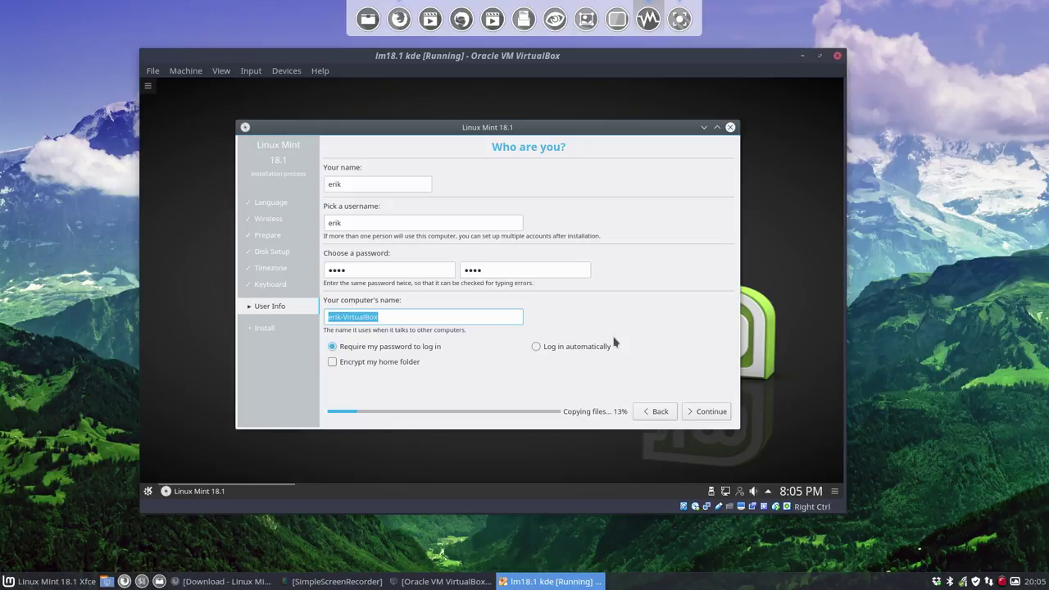
pyautogui.click(601, 350)
pyautogui.click(710, 414)
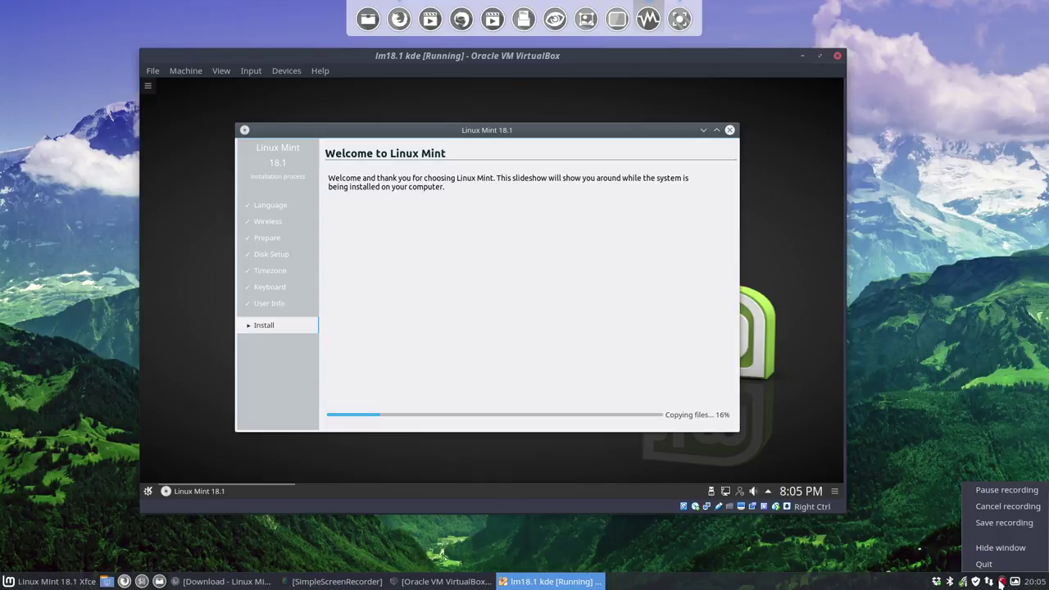
# Step: Choose Continue Testing and bring up the launcher's Leave options
pyautogui.rightClick(1001, 581)
pyautogui.click(1003, 489)
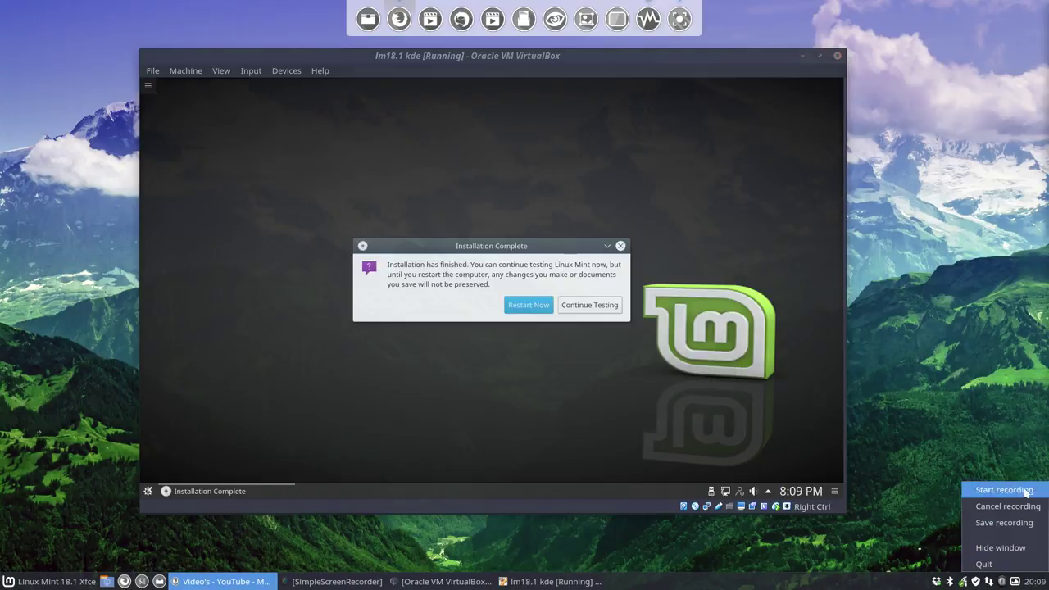
pyautogui.click(1003, 489)
pyautogui.click(600, 308)
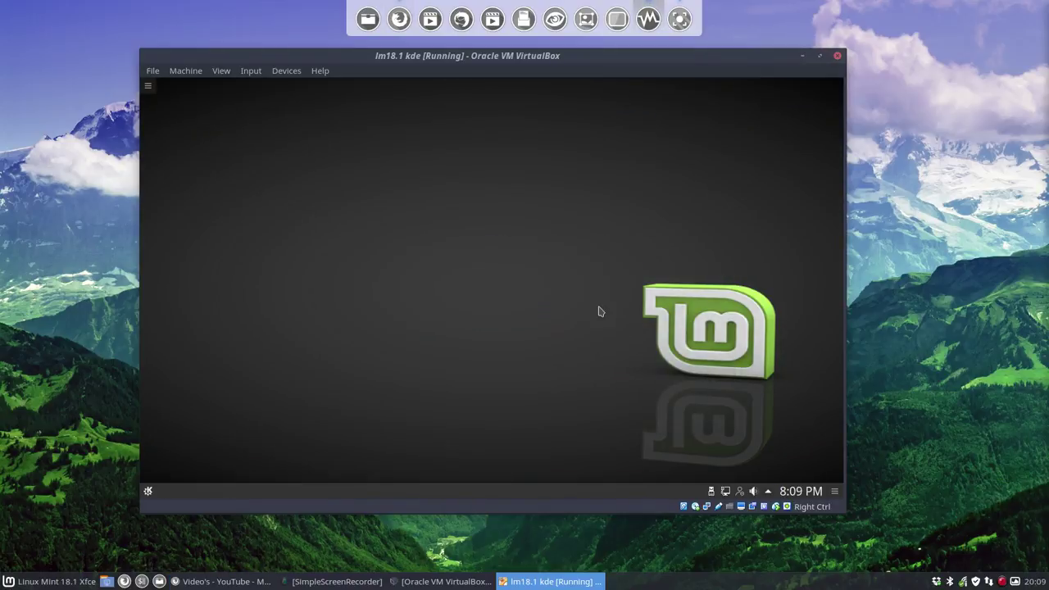
pyautogui.click(149, 491)
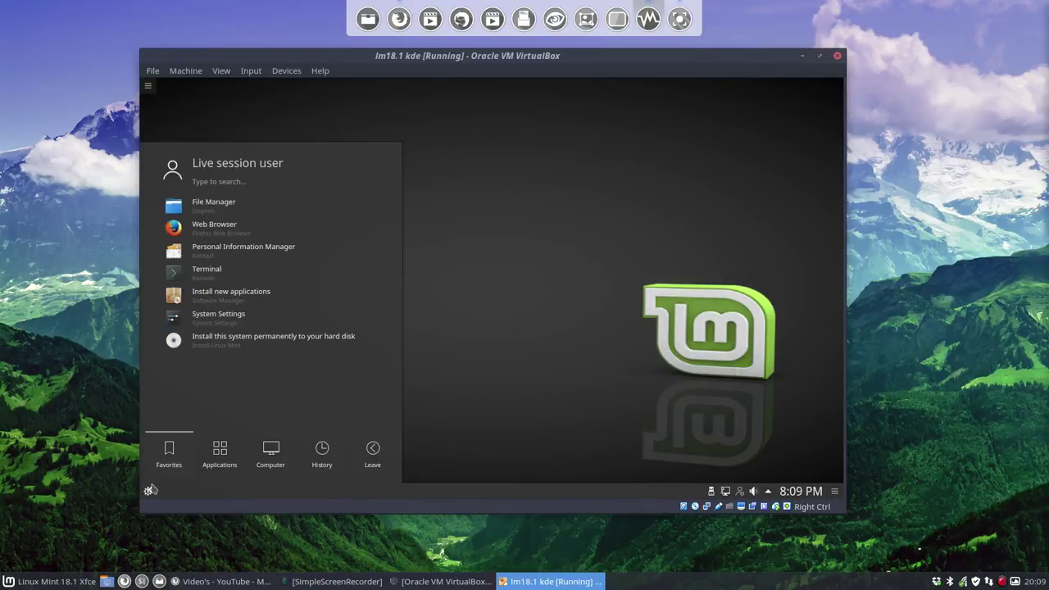
pyautogui.click(369, 459)
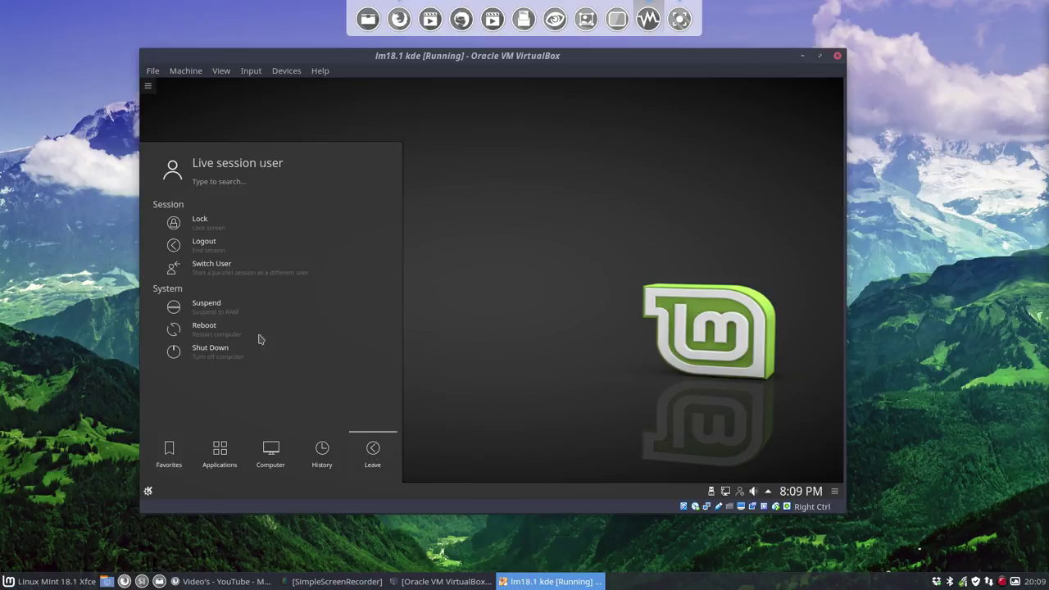
# Step: Reboot the VM from the Leave options and continue past the remove-medium prompt
pyautogui.click(221, 449)
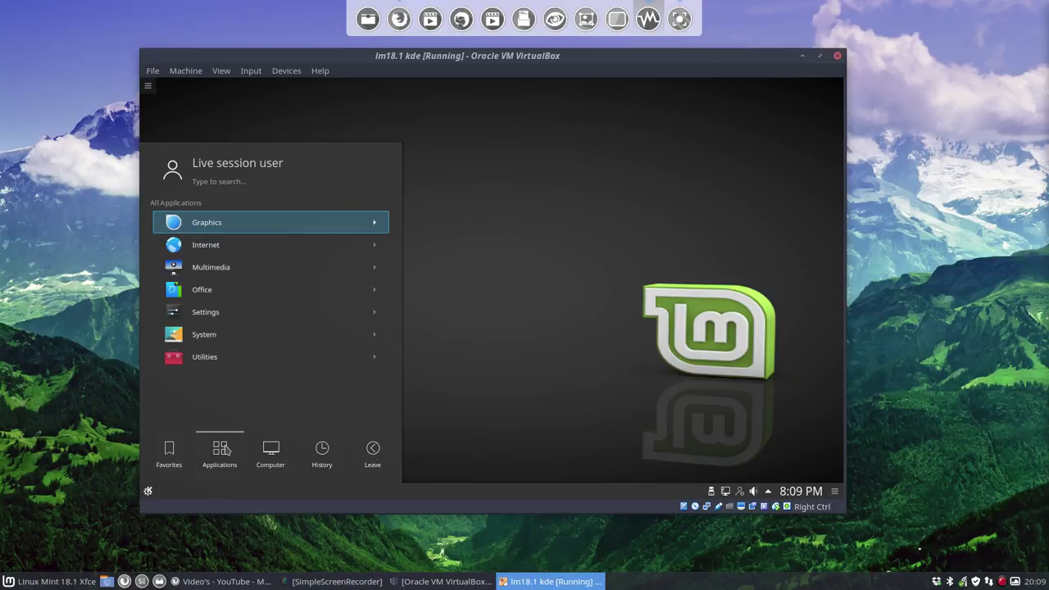
pyautogui.moveTo(328, 450)
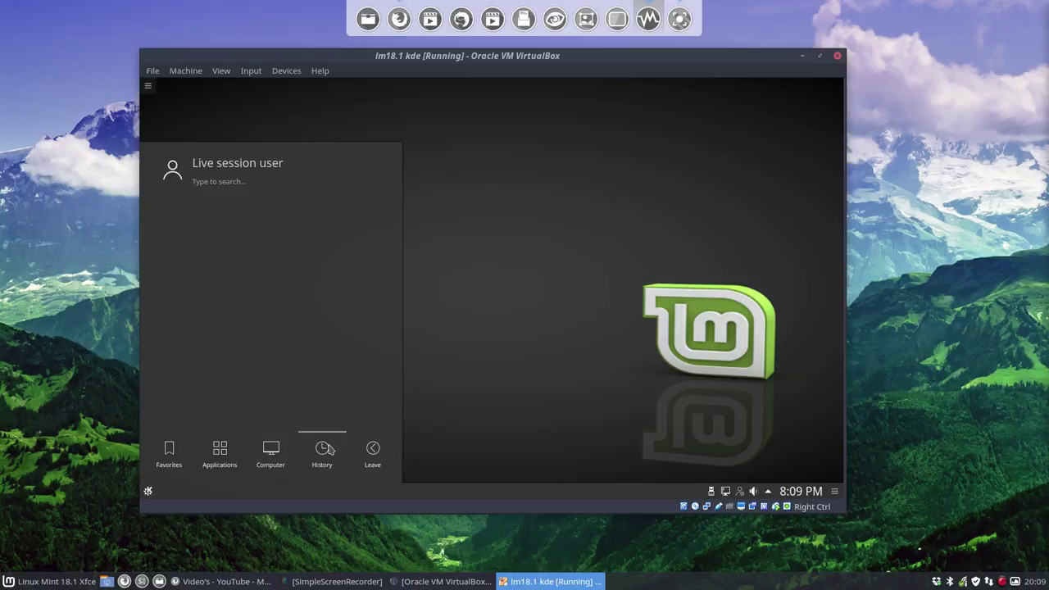
pyautogui.moveTo(371, 450)
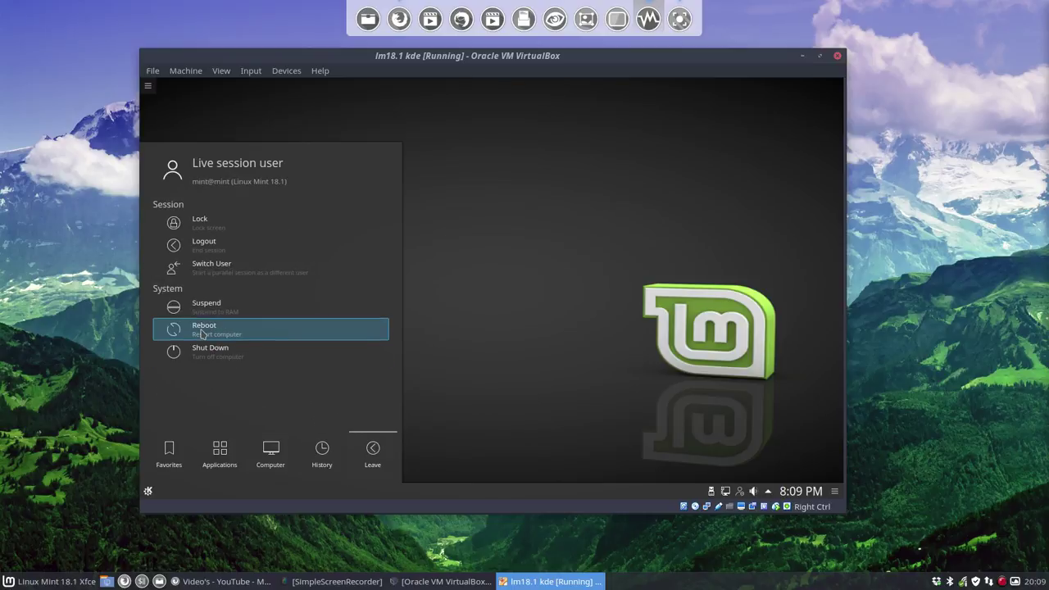
pyautogui.click(406, 332)
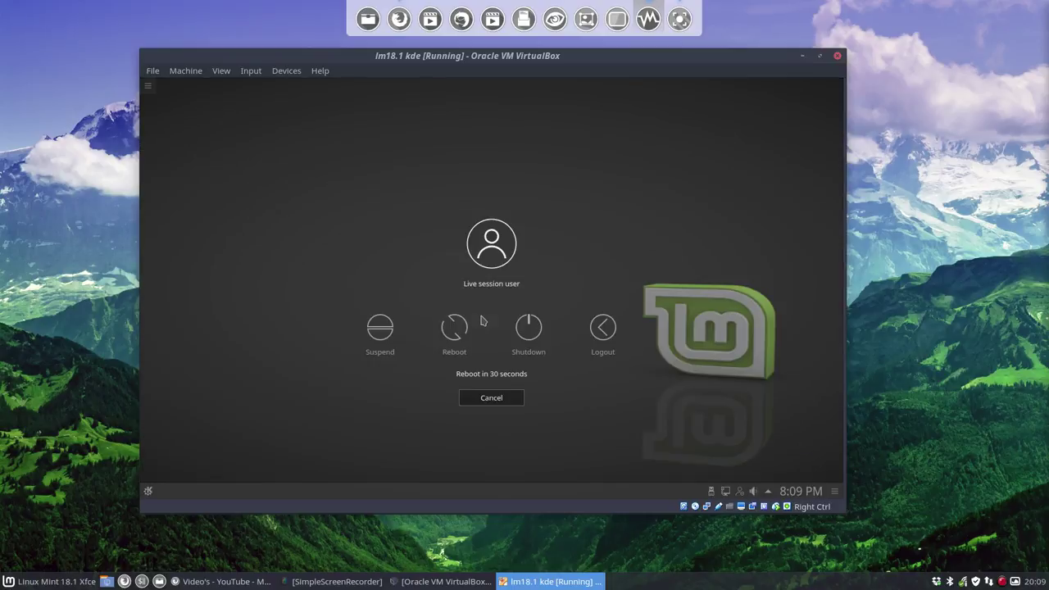
pyautogui.click(464, 337)
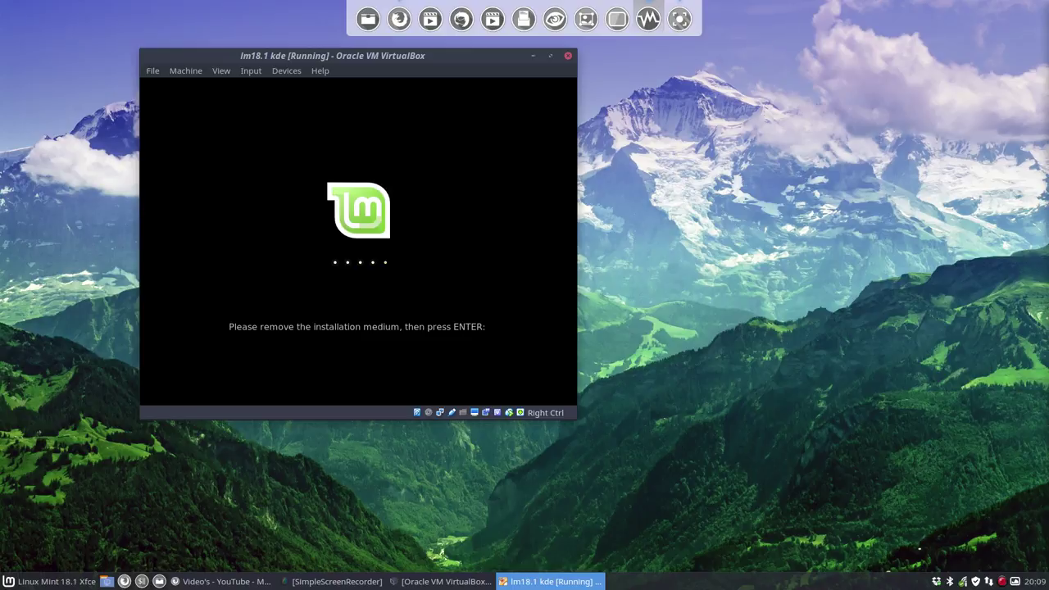
pyautogui.press('Return')
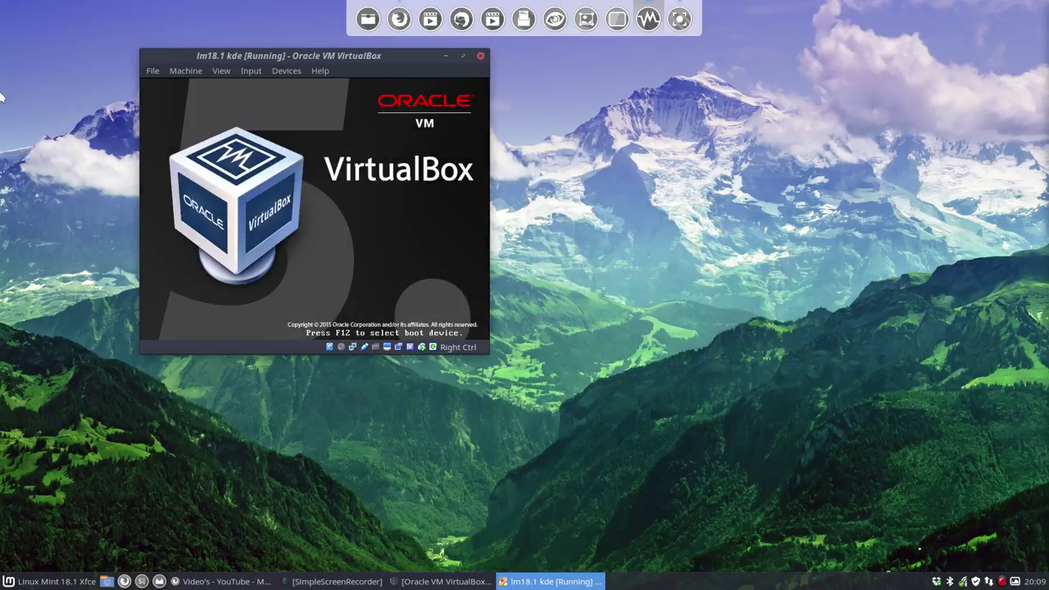
# Step: Move and maximize the VM window, then switch it to Full-screen Mode
pyautogui.moveTo(305, 56); pyautogui.dragTo(542, 114)
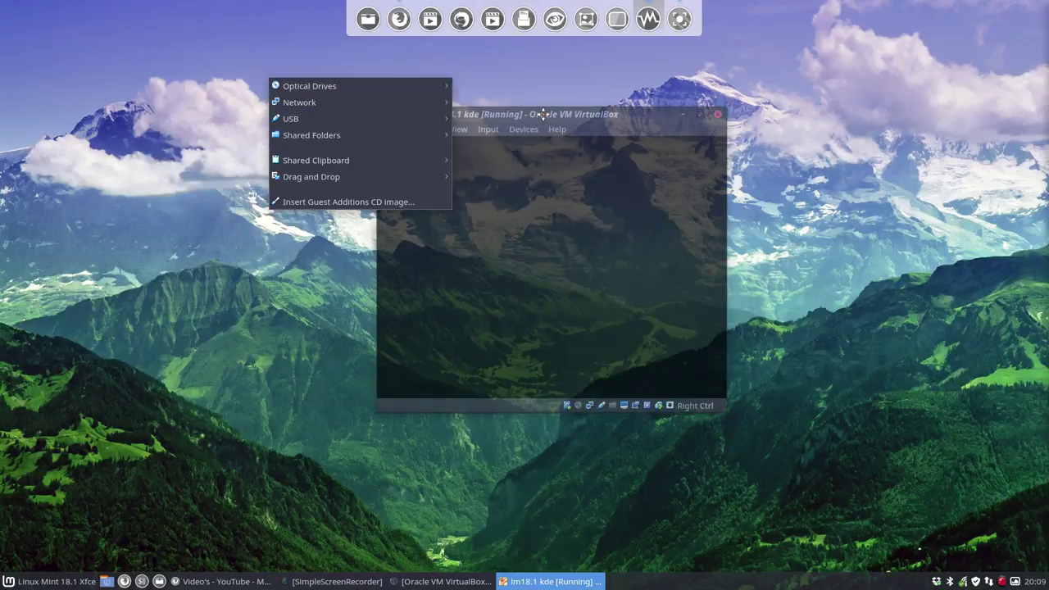
pyautogui.click(319, 236)
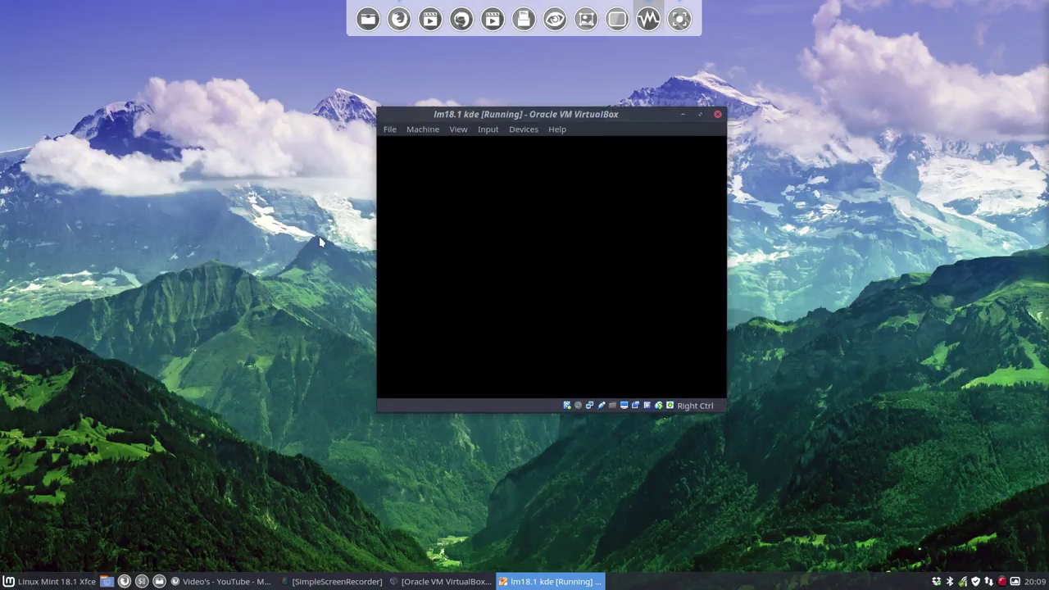
pyautogui.doubleClick(585, 116)
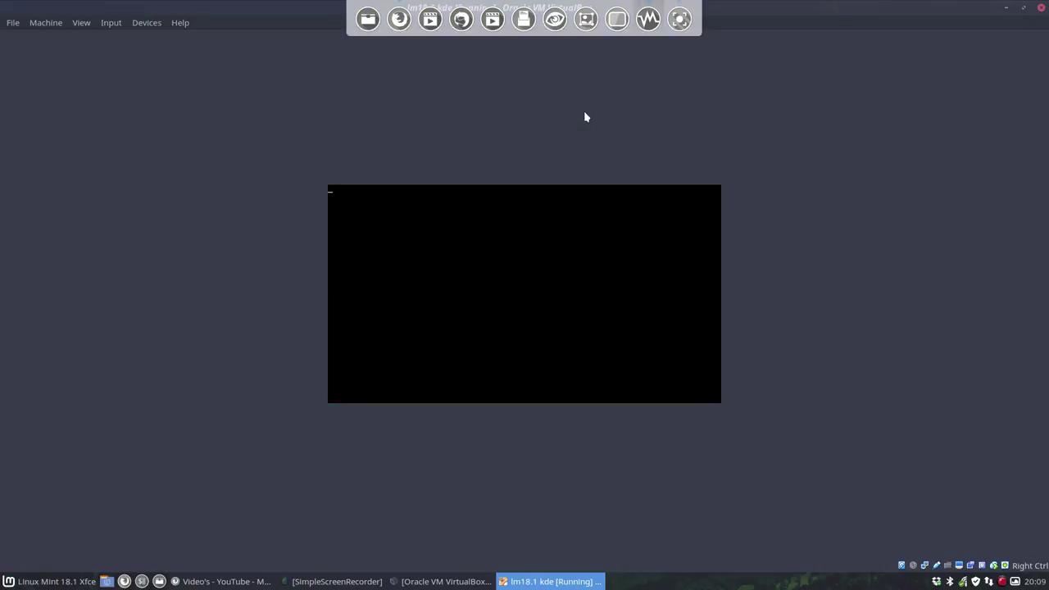
pyautogui.click(79, 23)
pyautogui.click(89, 38)
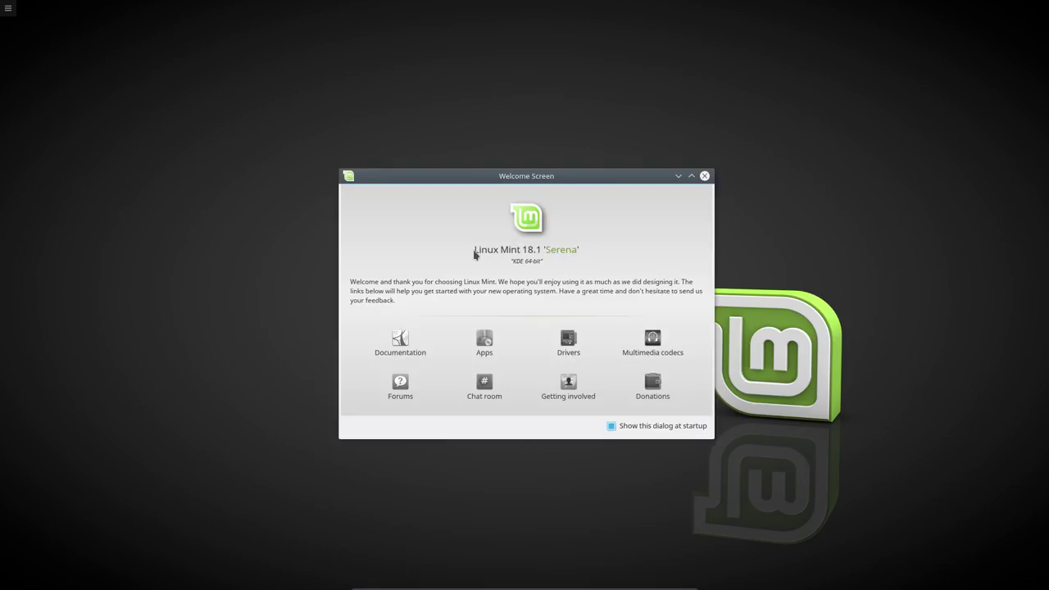
# Step: Disable and close the Welcome Screen, then start Firefox from the launcher
pyautogui.click(634, 426)
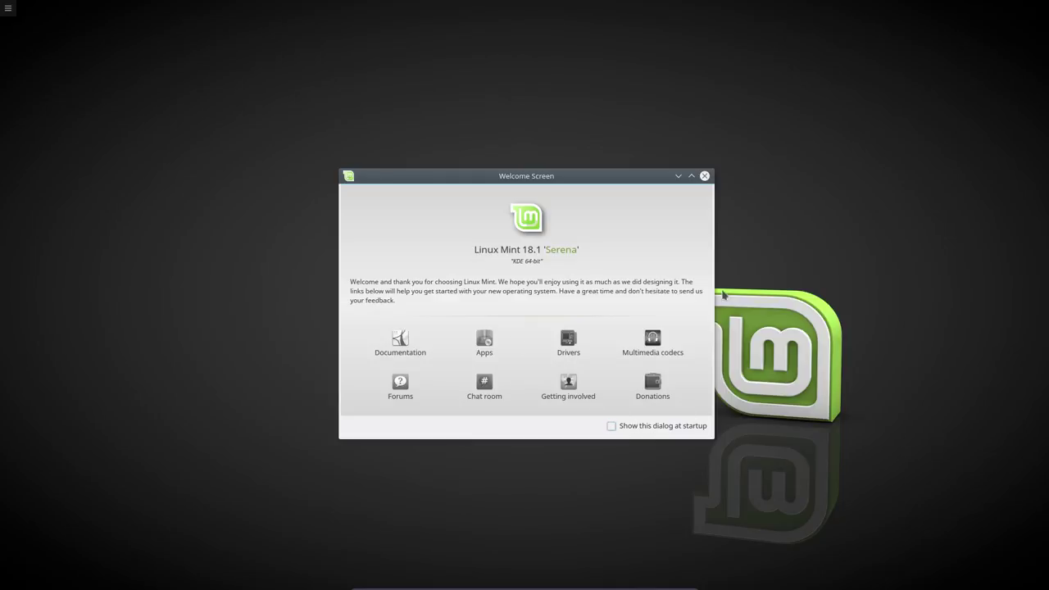
pyautogui.click(706, 177)
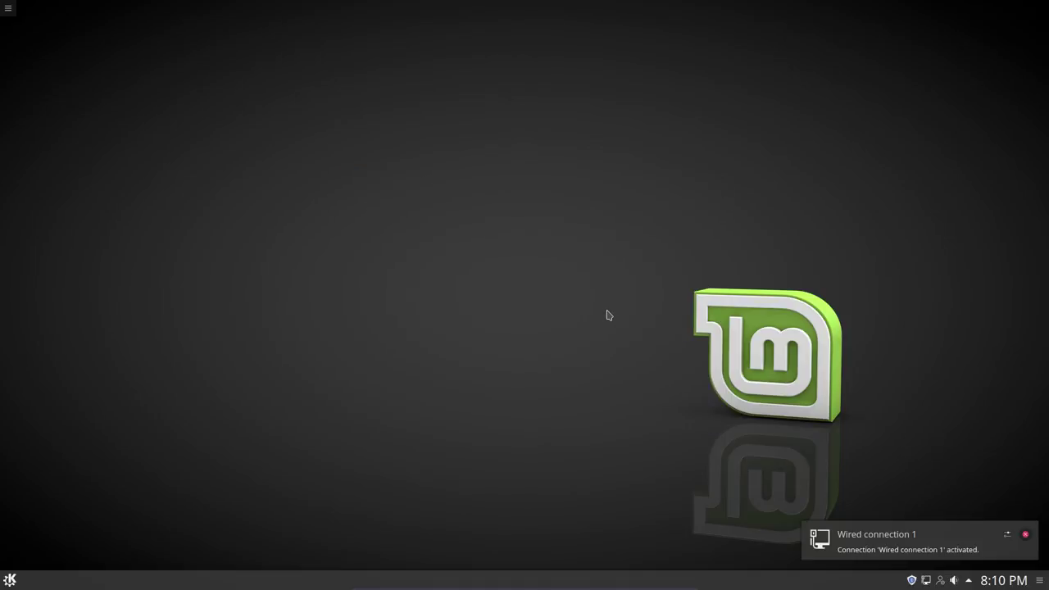
pyautogui.click(8, 580)
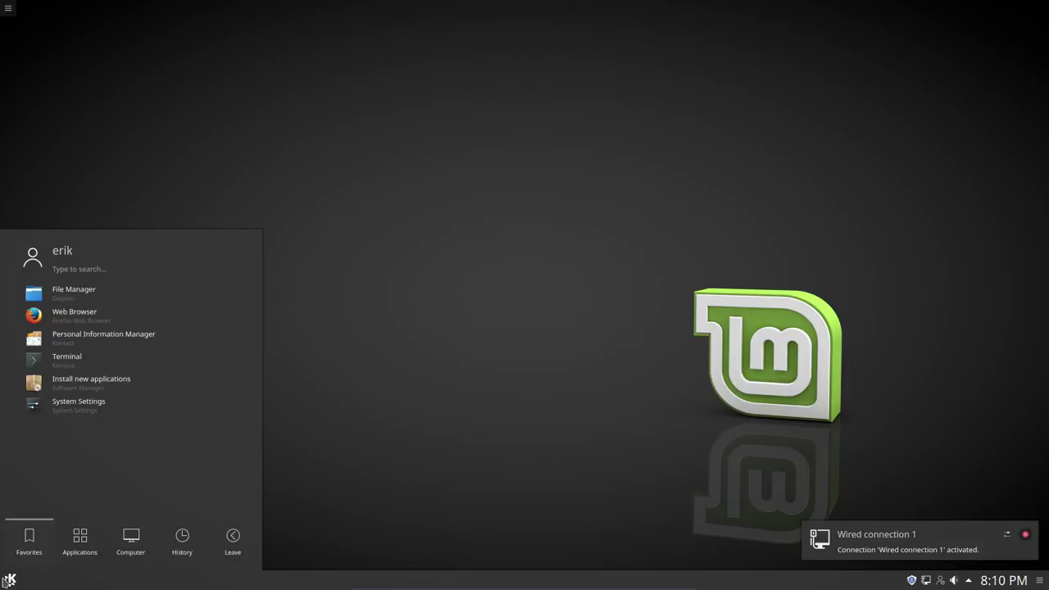
pyautogui.click(97, 320)
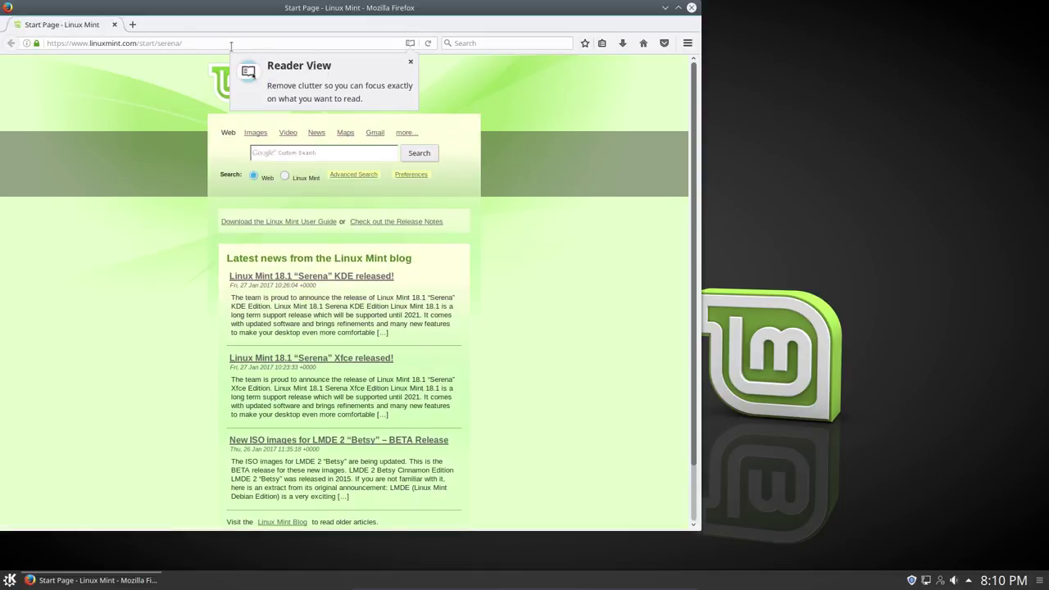
# Step: Search for the developer's GitHub profile and open its LinuxMint181i3 repository
pyautogui.click(227, 45)
pyautogui.write('git')
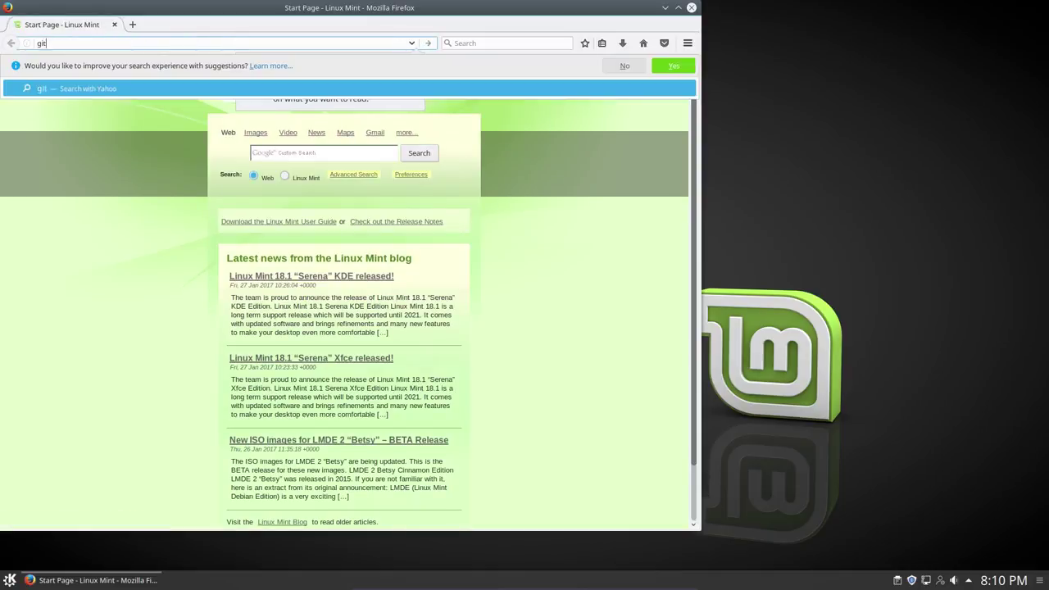
pyautogui.write('hub erik dubois')
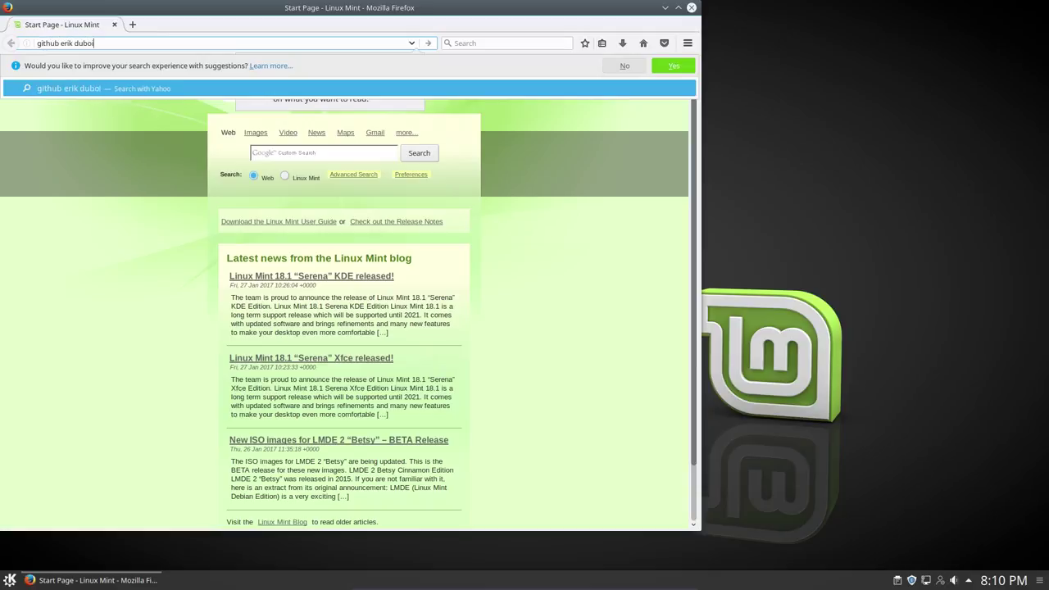
pyautogui.press('Return')
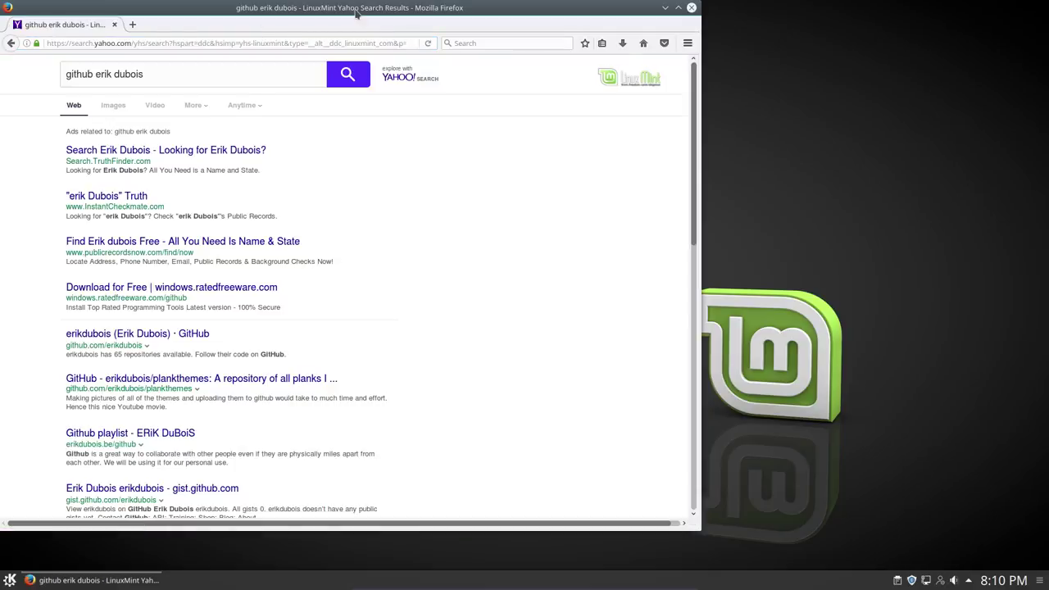
pyautogui.doubleClick(353, 7)
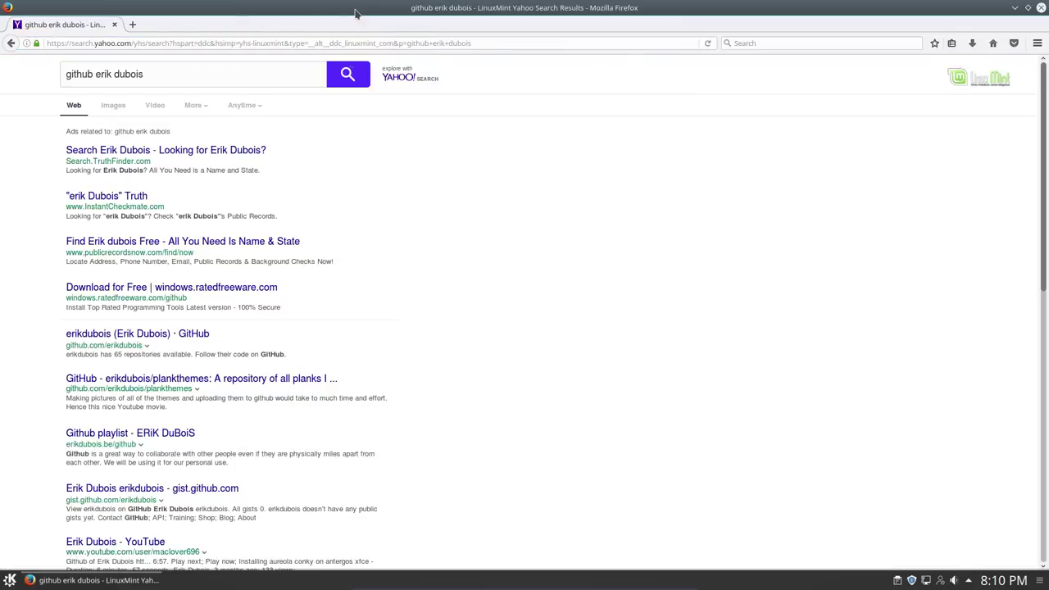
pyautogui.click(173, 334)
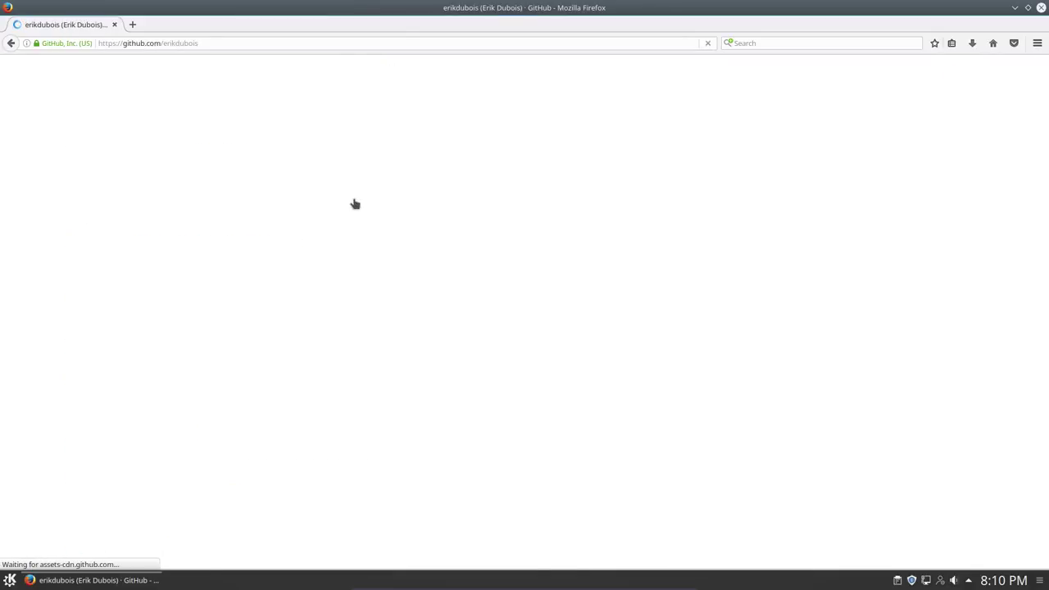
pyautogui.click(478, 129)
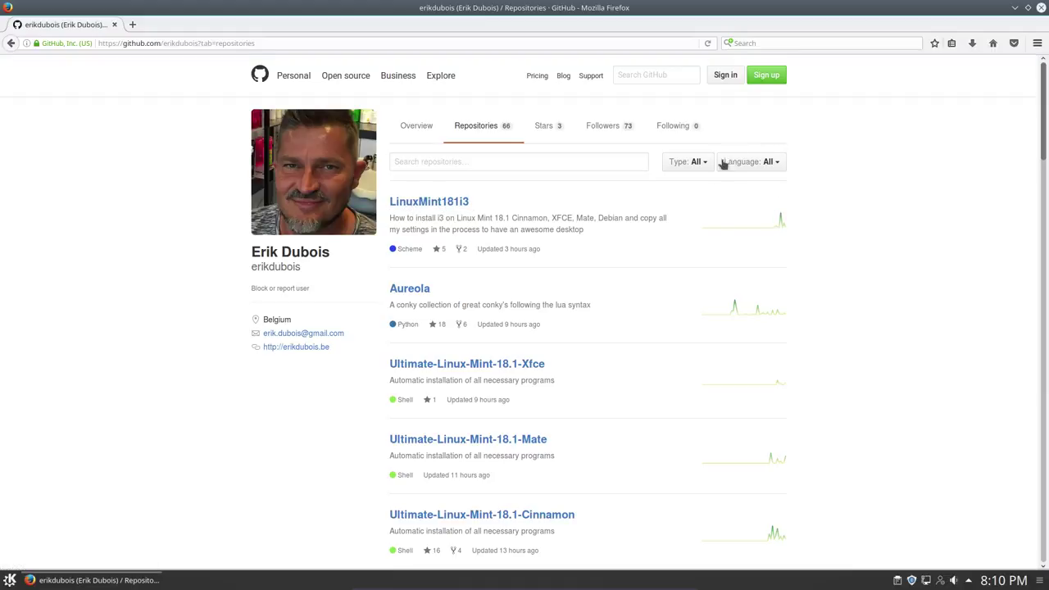
pyautogui.click(441, 205)
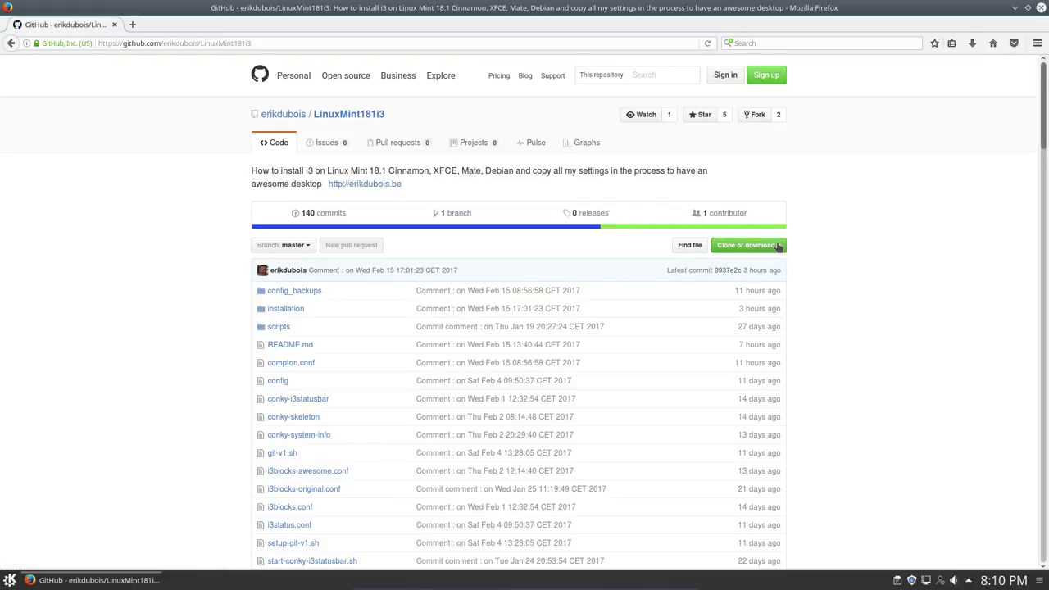
# Step: Copy the repository's HTTPS clone URL from Clone or download and minimize Firefox
pyautogui.click(777, 245)
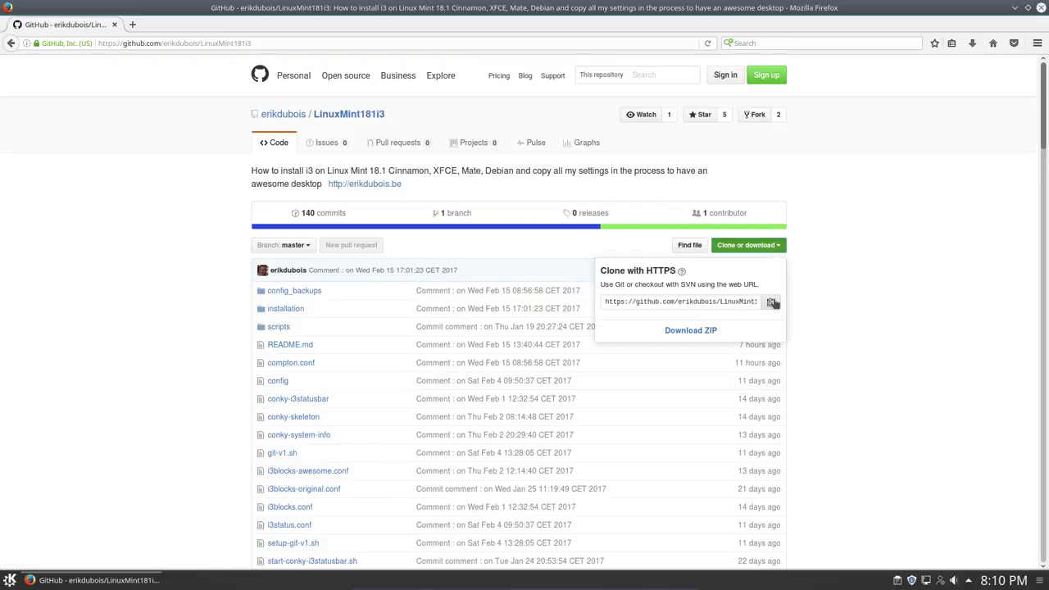
pyautogui.click(770, 301)
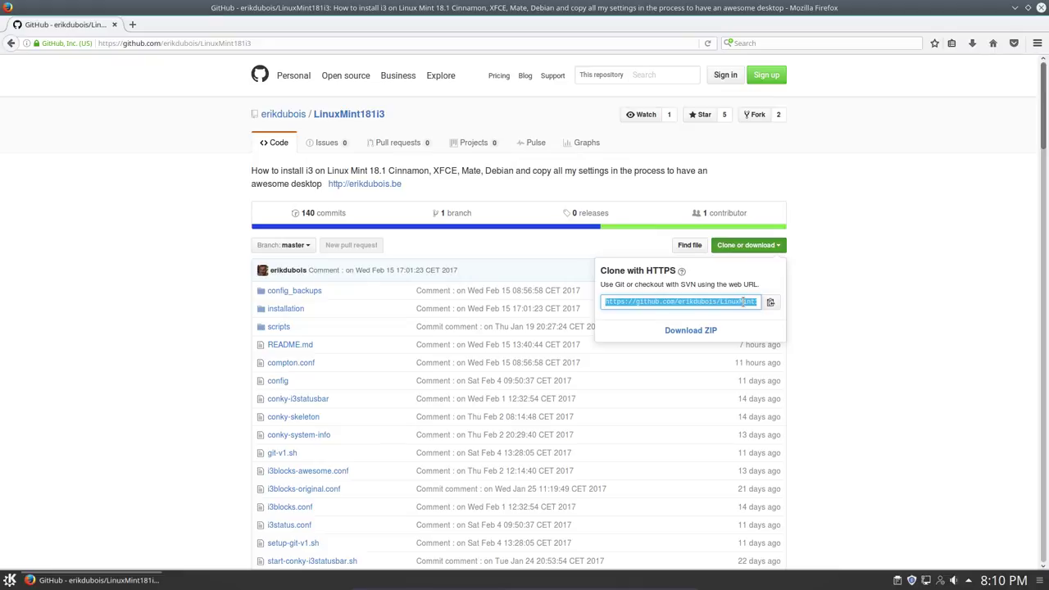
pyautogui.rightClick(743, 301)
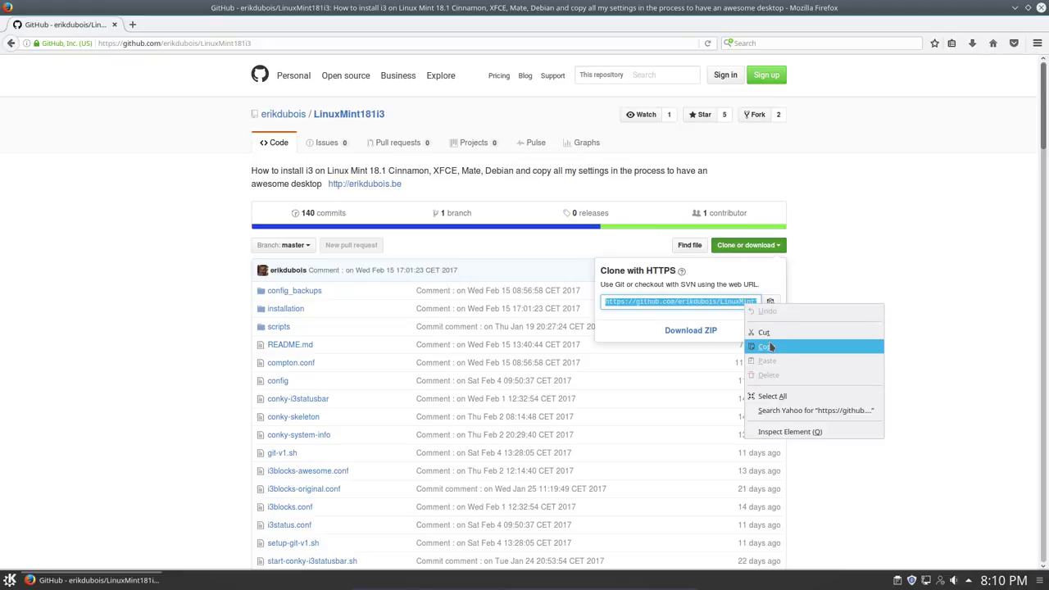
pyautogui.click(807, 346)
pyautogui.click(1015, 8)
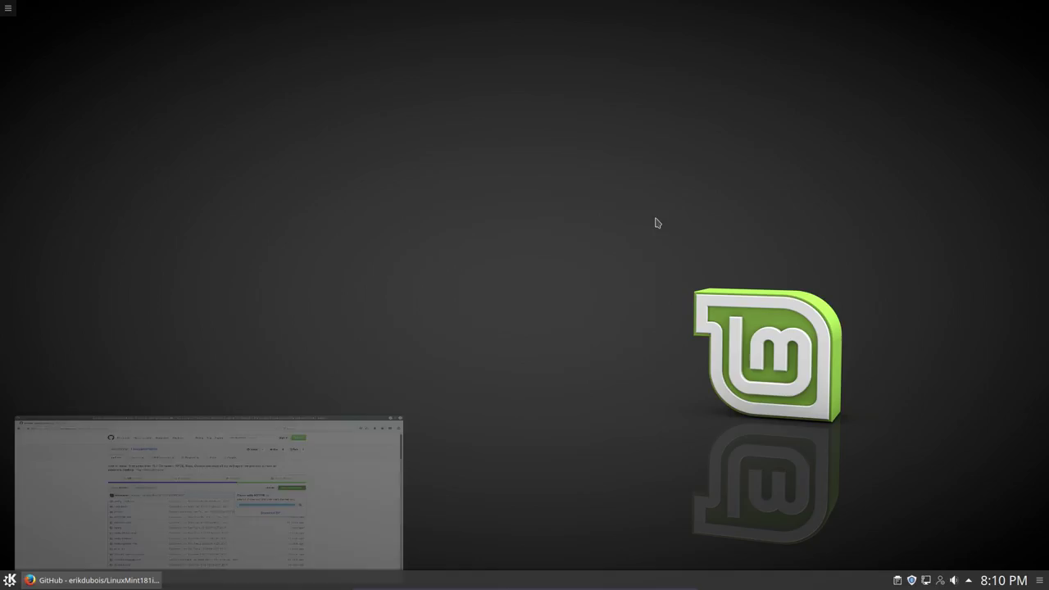
# Step: Open the Activities overview from the desktop menu and close it again
pyautogui.rightClick(371, 167)
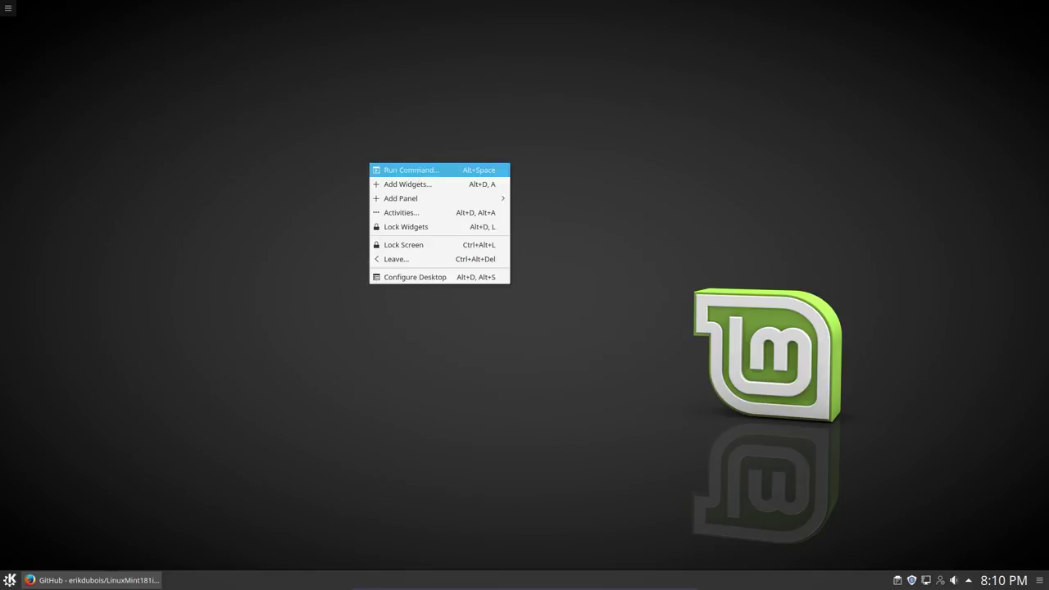
pyautogui.moveTo(442, 200)
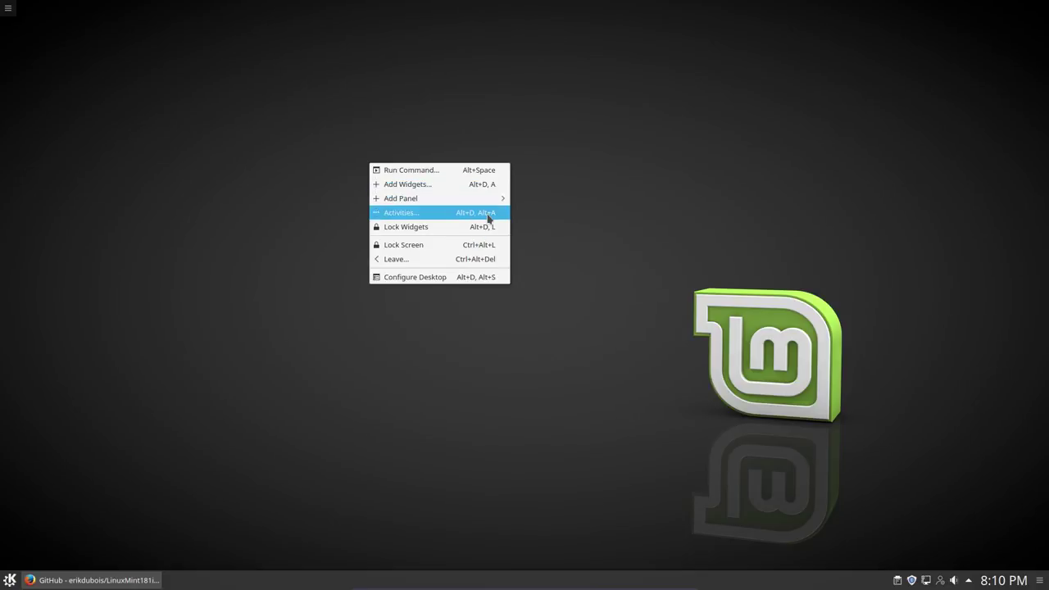
pyautogui.click(489, 216)
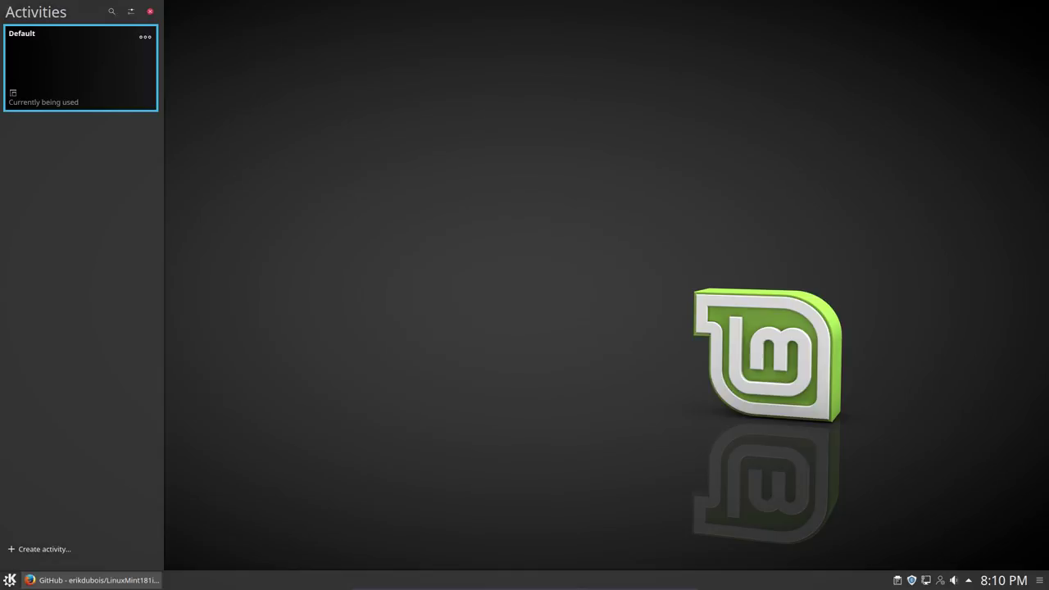
pyautogui.press('Escape')
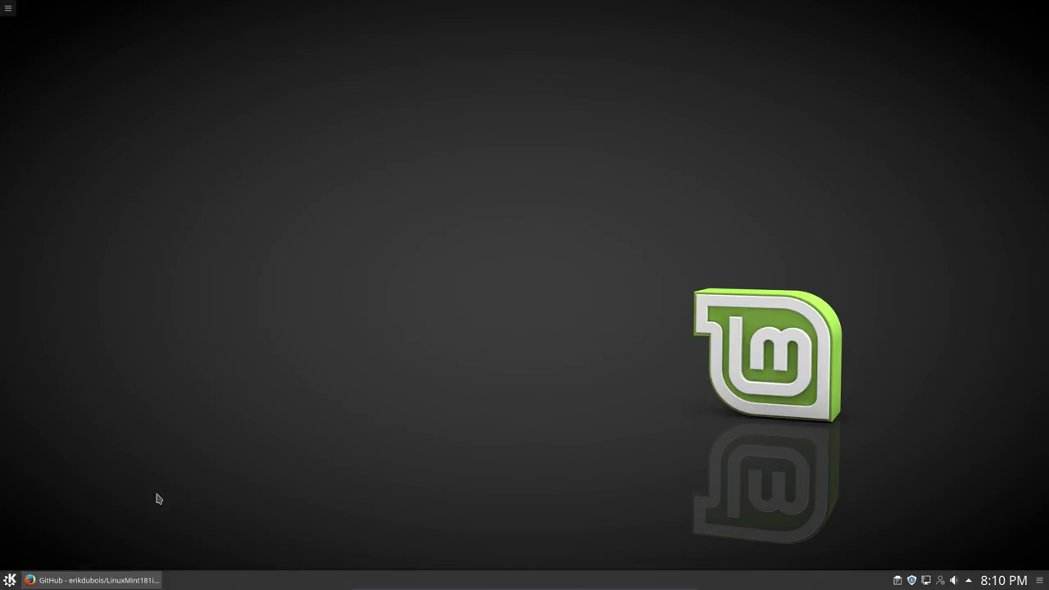
# Step: Open the Home folder in Dolphin from the launcher's Computer tab
pyautogui.click(9, 579)
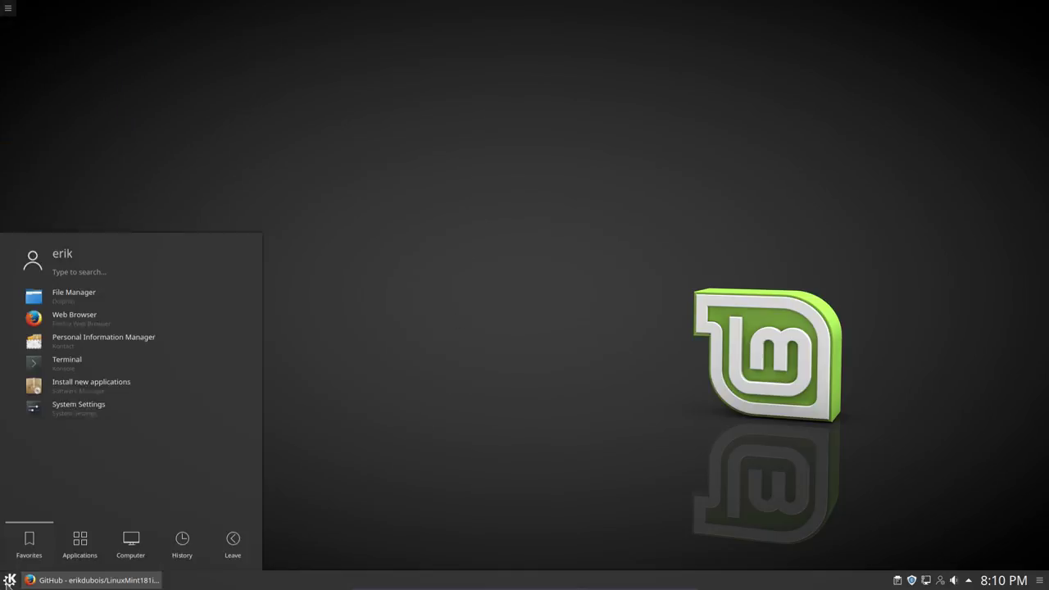
pyautogui.click(123, 548)
pyautogui.click(177, 545)
pyautogui.click(96, 543)
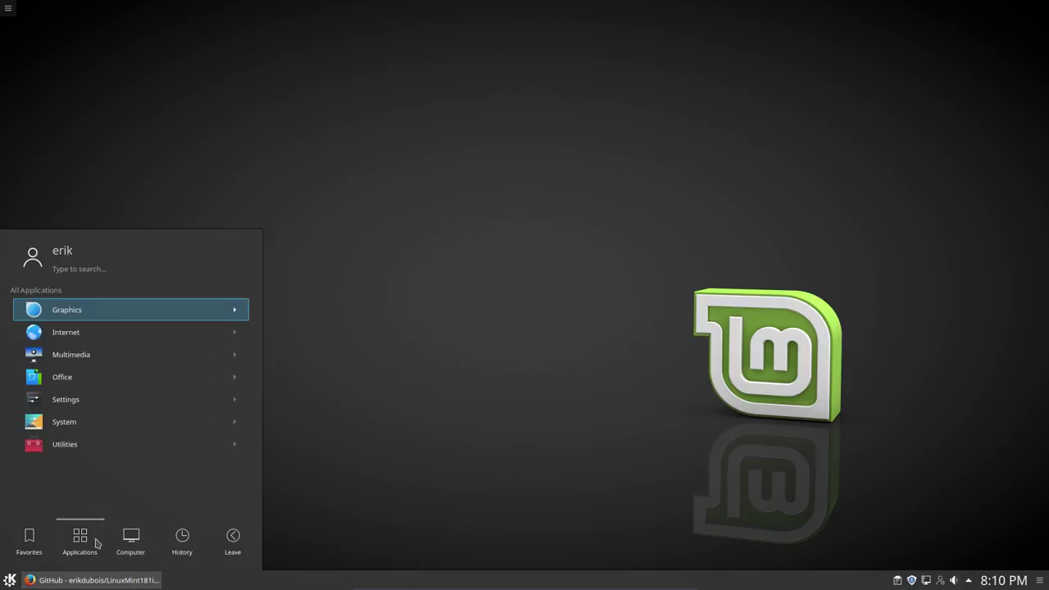
pyautogui.click(185, 538)
pyautogui.click(149, 540)
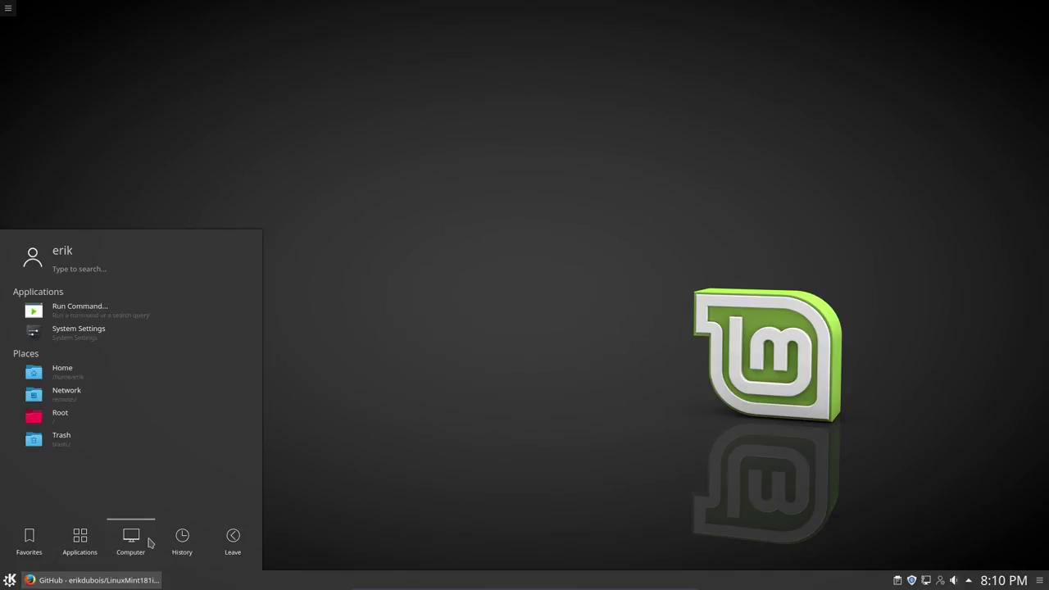
pyautogui.click(83, 374)
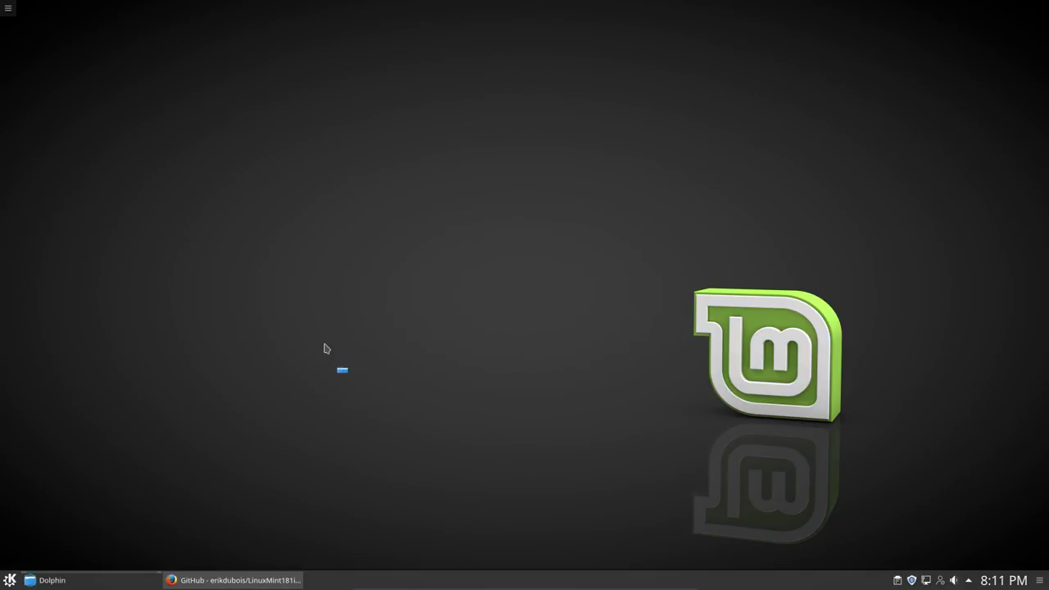
# Step: Center the Dolphin window and open a terminal in the home folder via Actions
pyautogui.moveTo(245, 7); pyautogui.dragTo(603, 107)
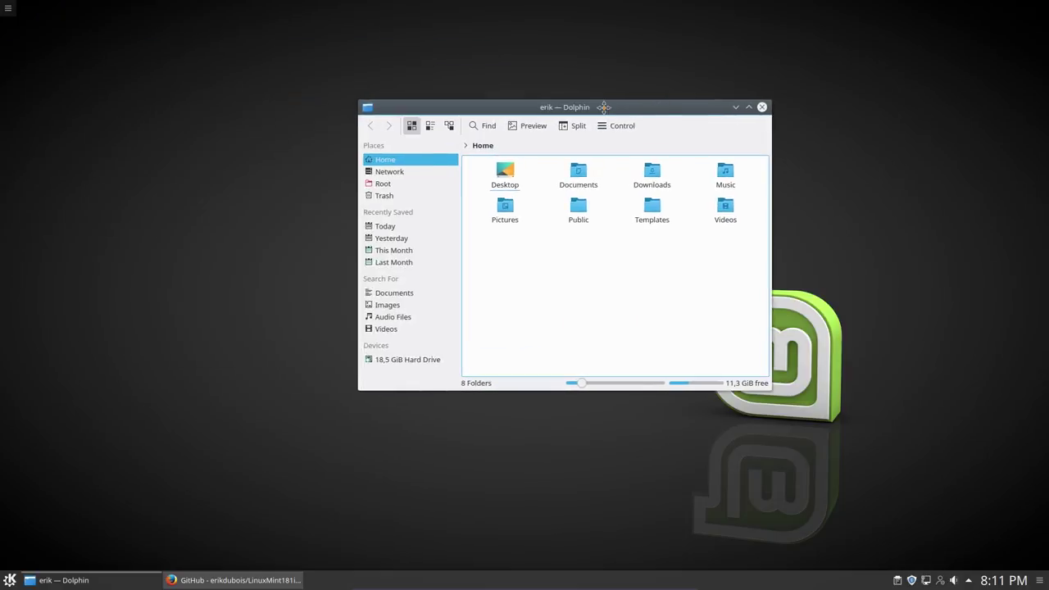
pyautogui.rightClick(573, 284)
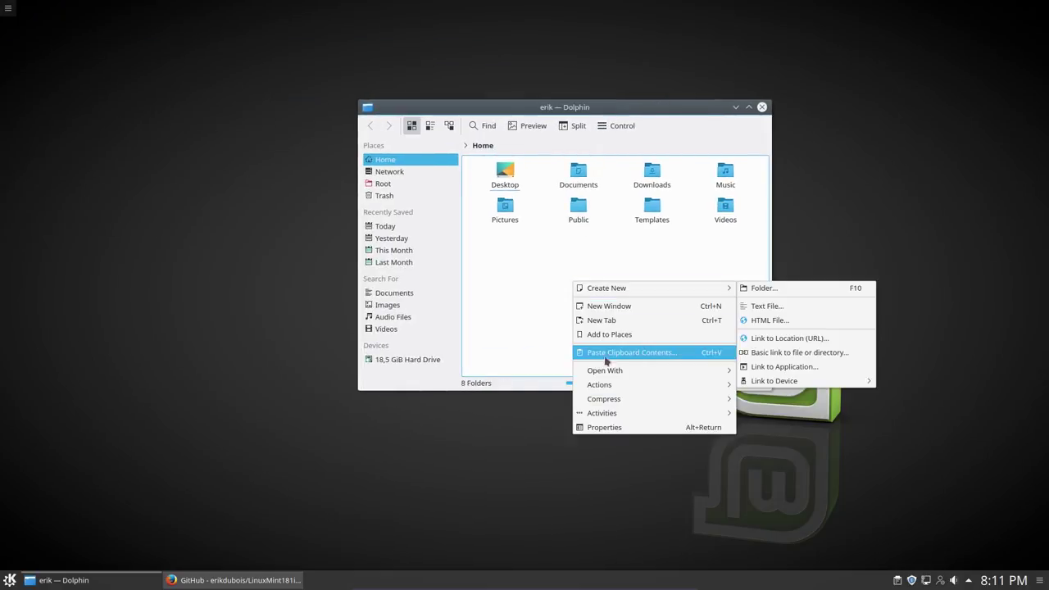
pyautogui.moveTo(657, 388)
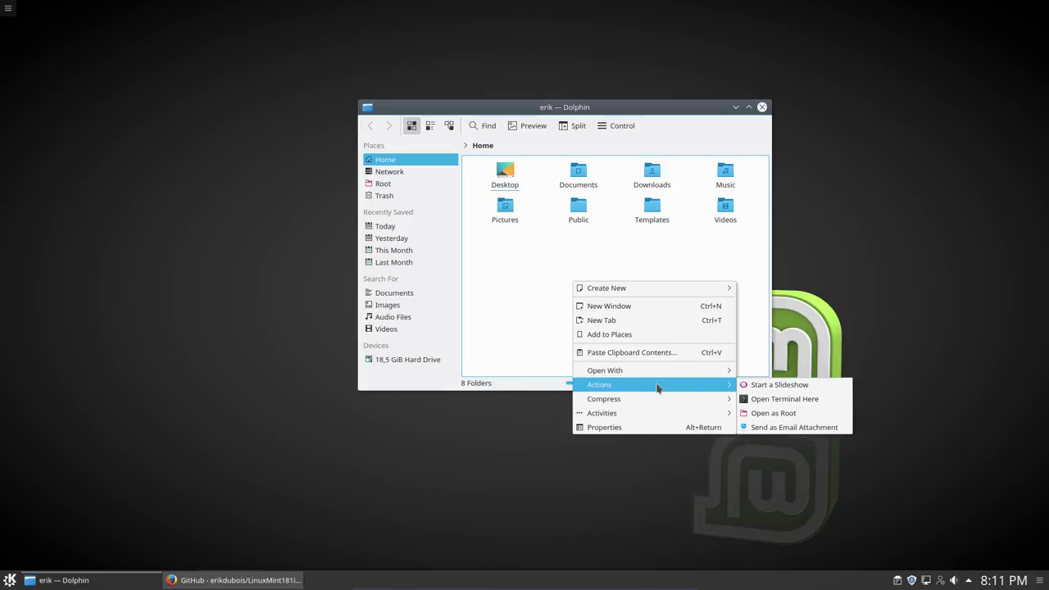
pyautogui.click(782, 399)
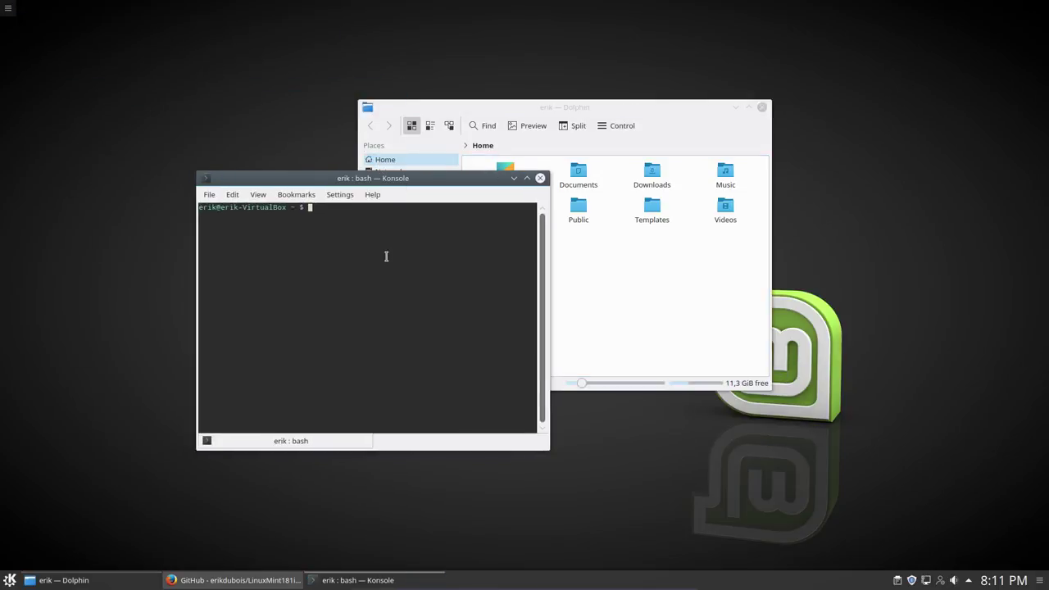
# Step: Run sudo apt install git in Konsole
pyautogui.write('gi')
pyautogui.press('Tab')
pyautogui.press('Tab')
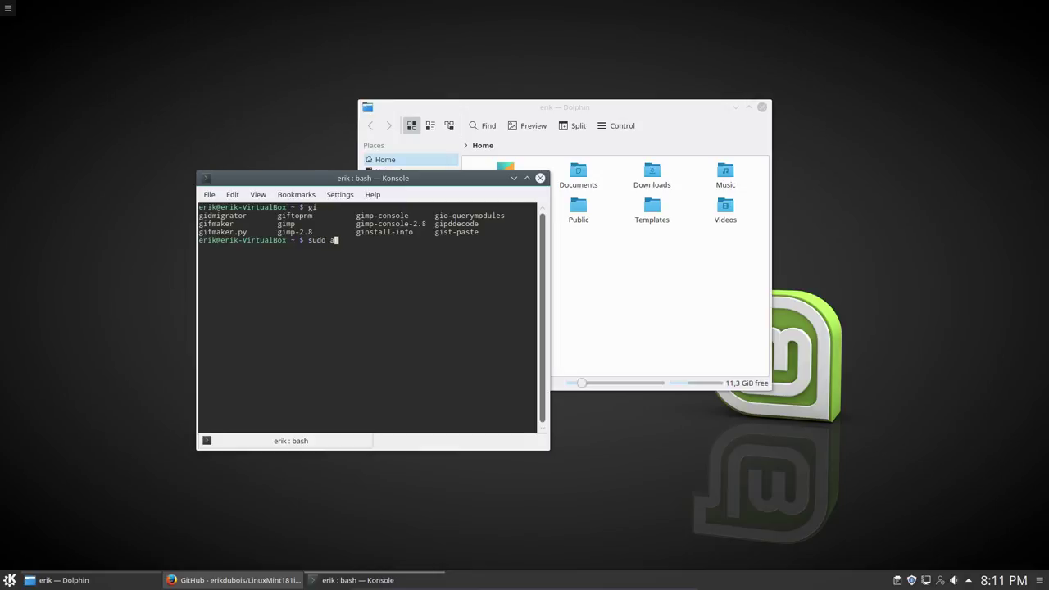
pyautogui.write('sudo apt install git')
pyautogui.press('Return')
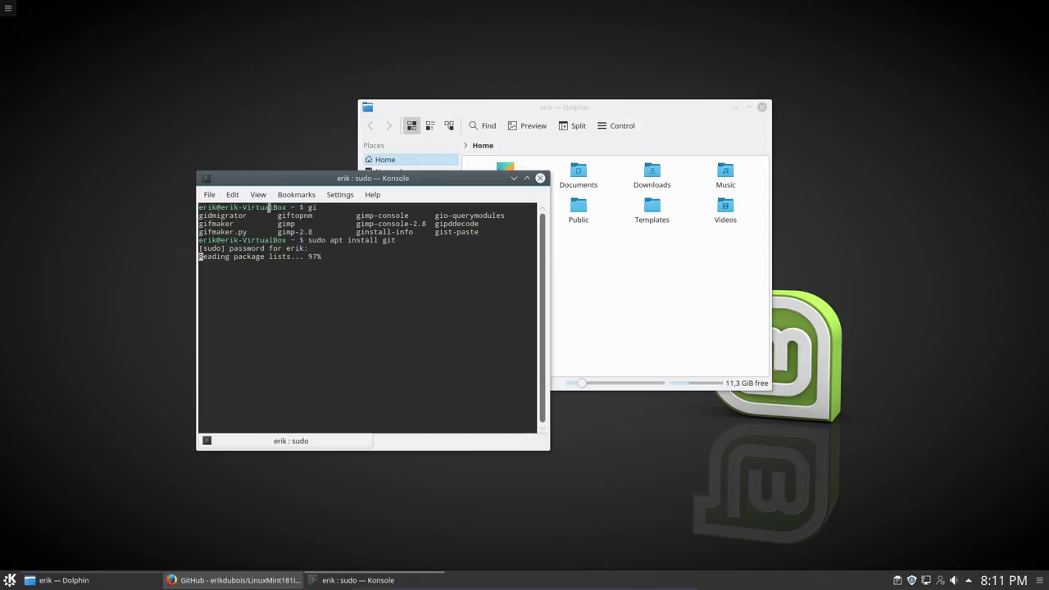
# Step: Open Configure Konsole, stop showing the menubar by default, and edit the Linux Mint profile
pyautogui.click(232, 194)
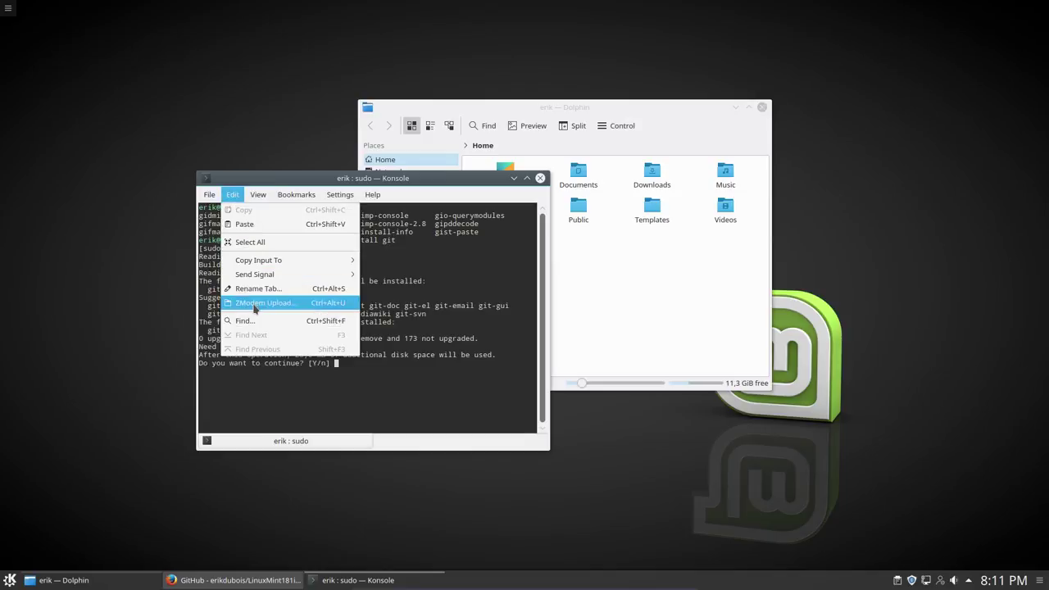
pyautogui.moveTo(344, 199)
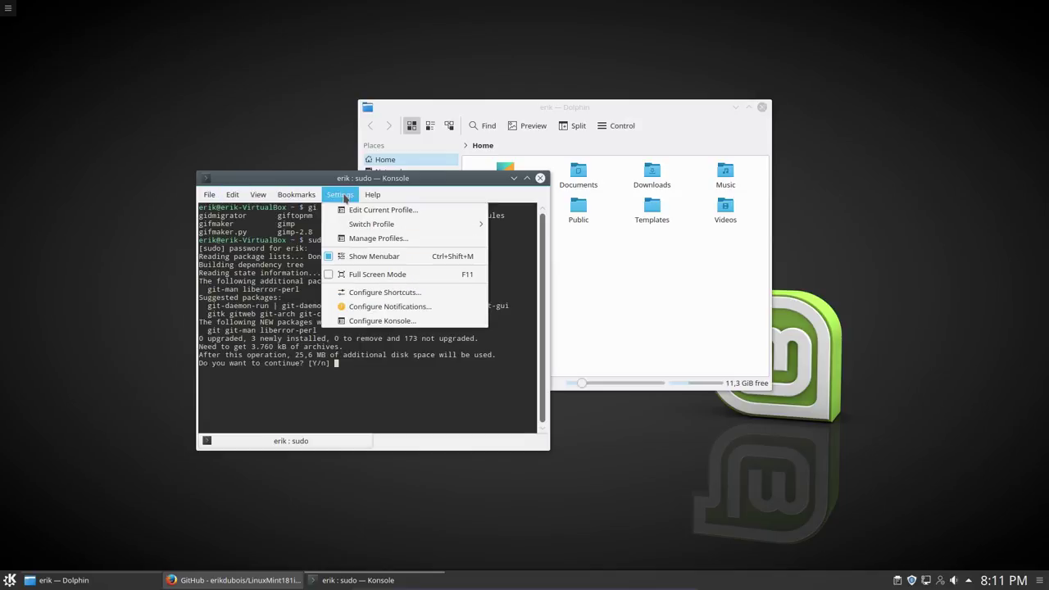
pyautogui.click(391, 325)
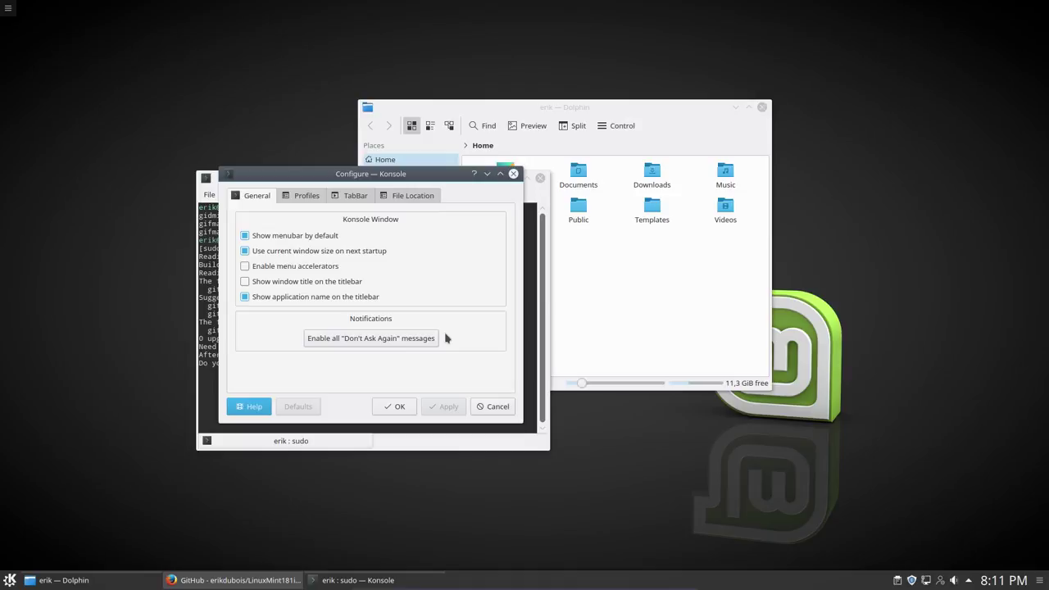
pyautogui.click(300, 236)
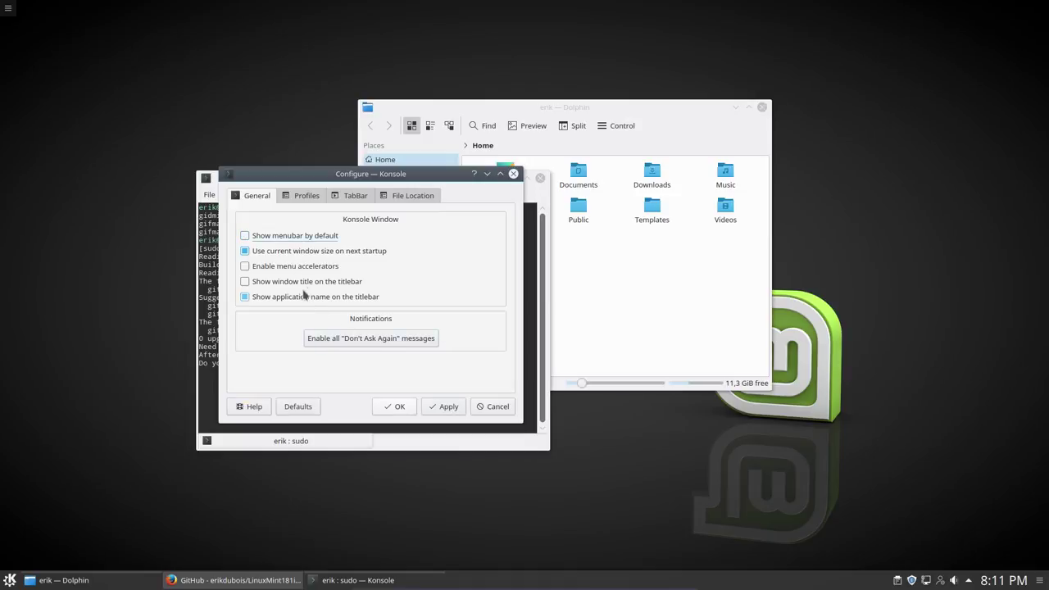
pyautogui.click(300, 204)
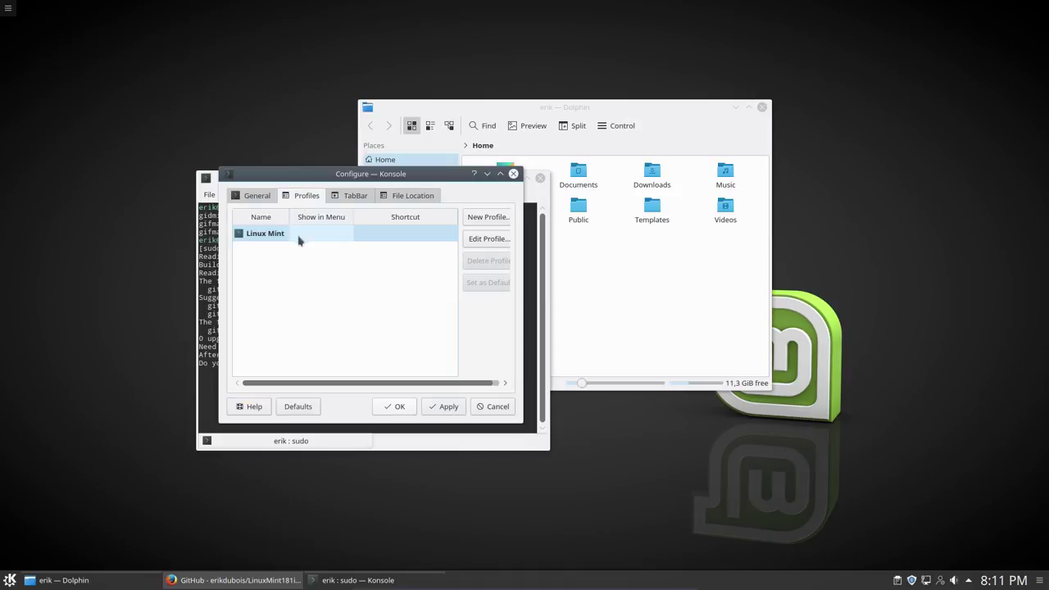
pyautogui.click(301, 237)
pyautogui.click(483, 246)
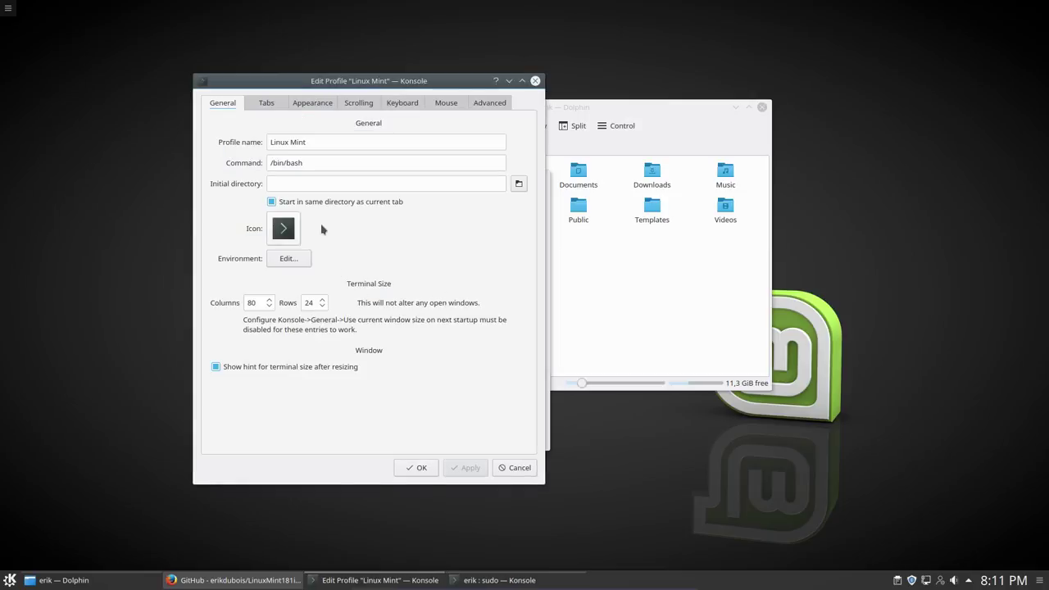
# Step: Give the Linux Mint profile unlimited scrollback and no scroll bar, then apply and close
pyautogui.click(265, 104)
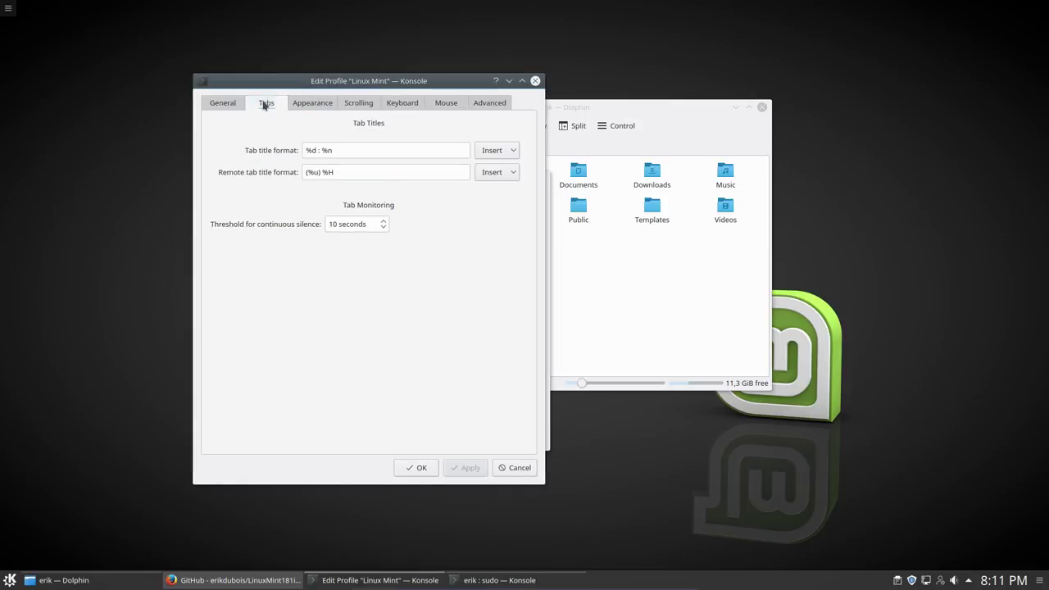
pyautogui.click(313, 105)
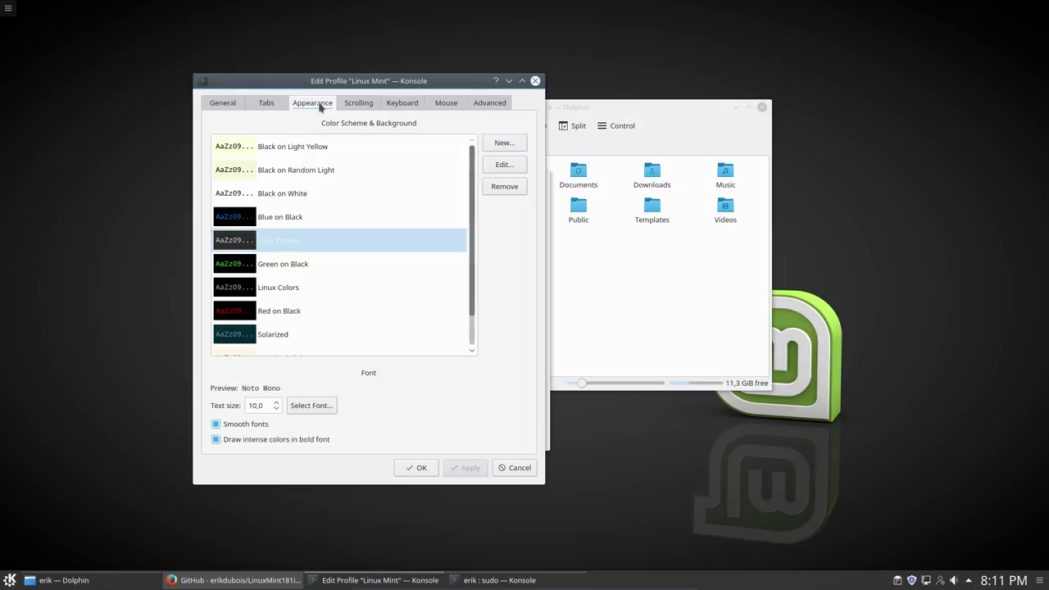
pyautogui.scroll(4, 277, 406)
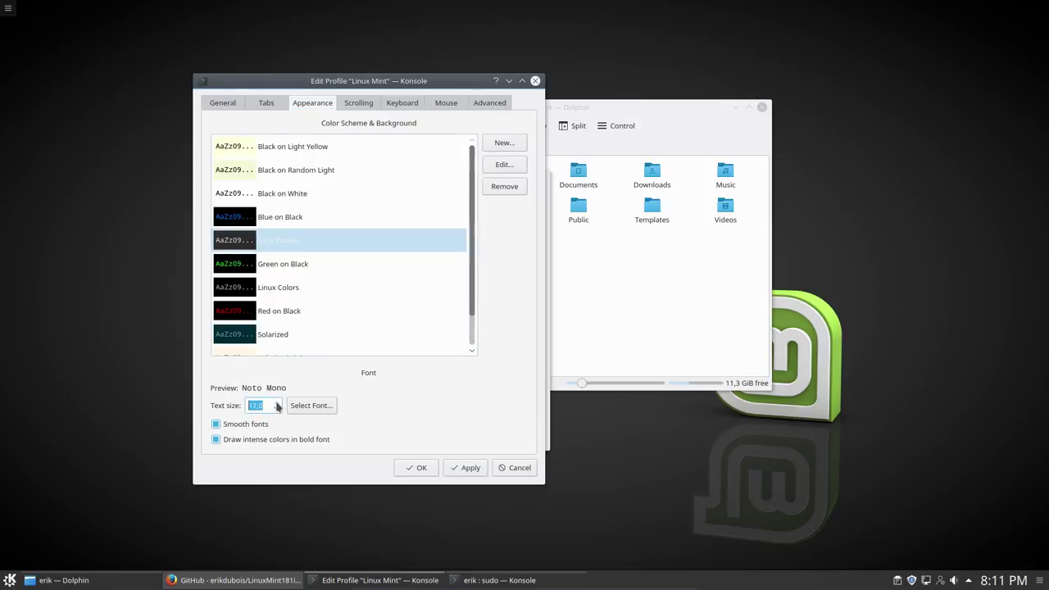
pyautogui.scroll(1, 277, 406)
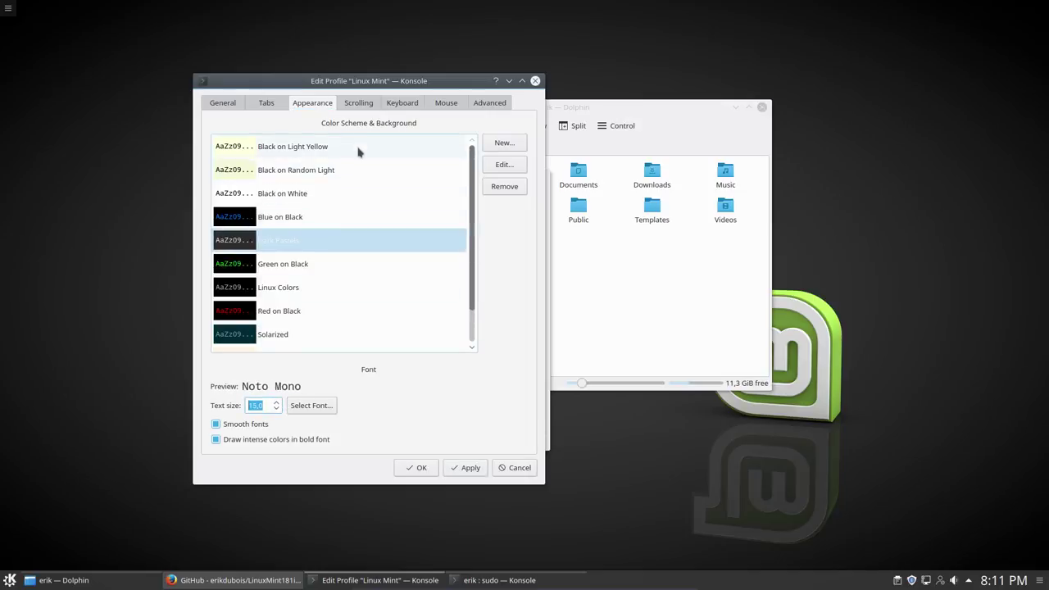
pyautogui.click(364, 108)
pyautogui.click(264, 145)
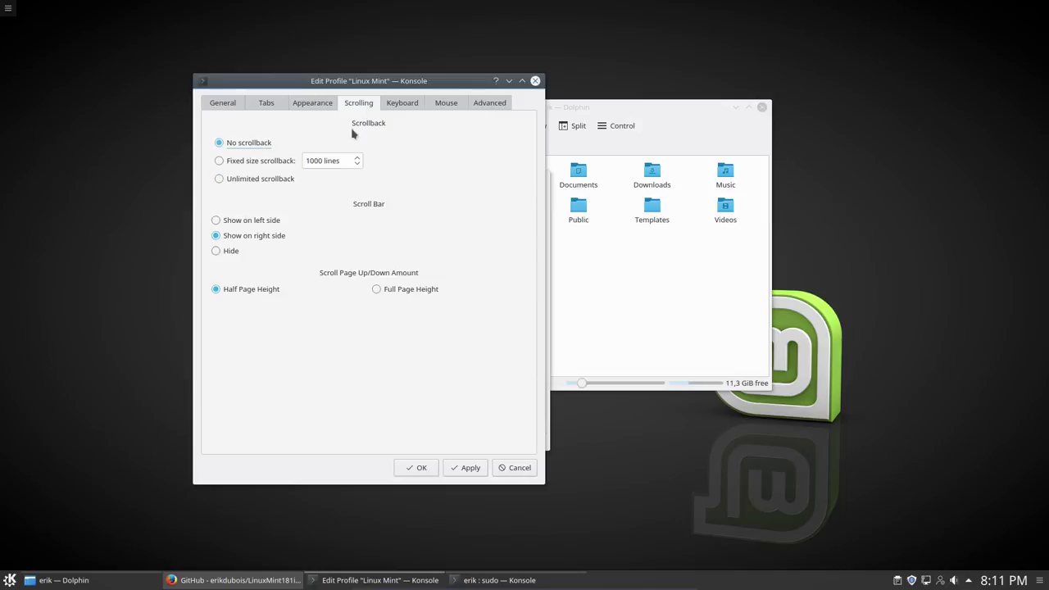
pyautogui.click(256, 182)
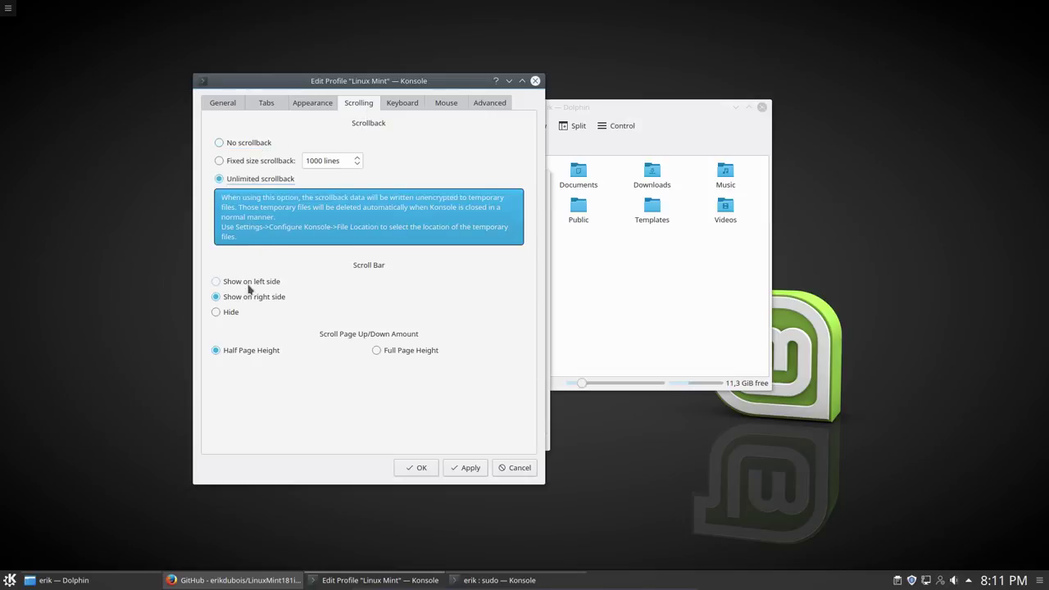
pyautogui.click(231, 314)
pyautogui.click(414, 107)
pyautogui.click(488, 103)
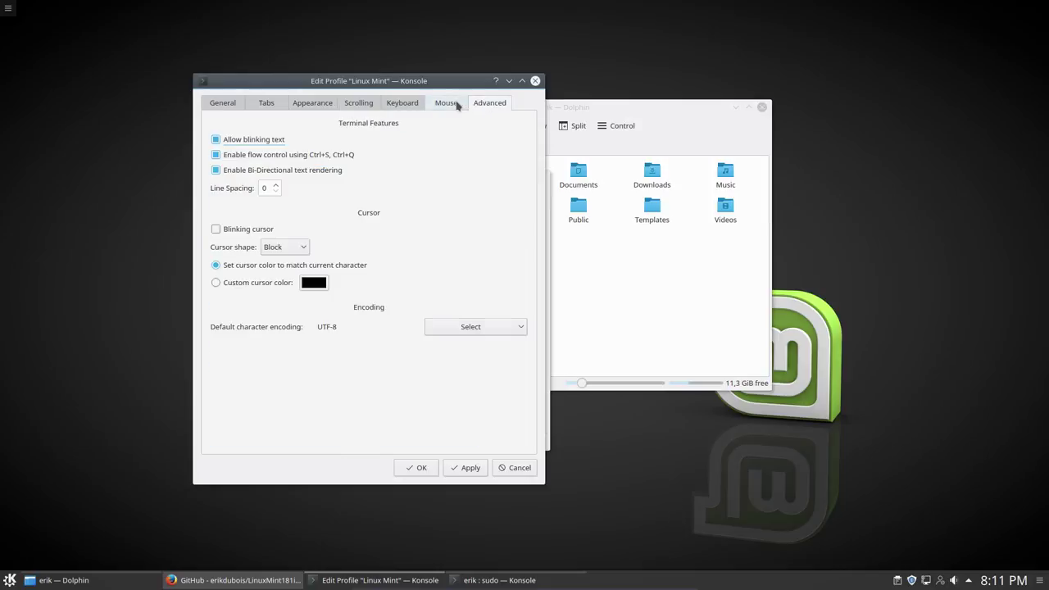
pyautogui.click(446, 103)
pyautogui.click(471, 469)
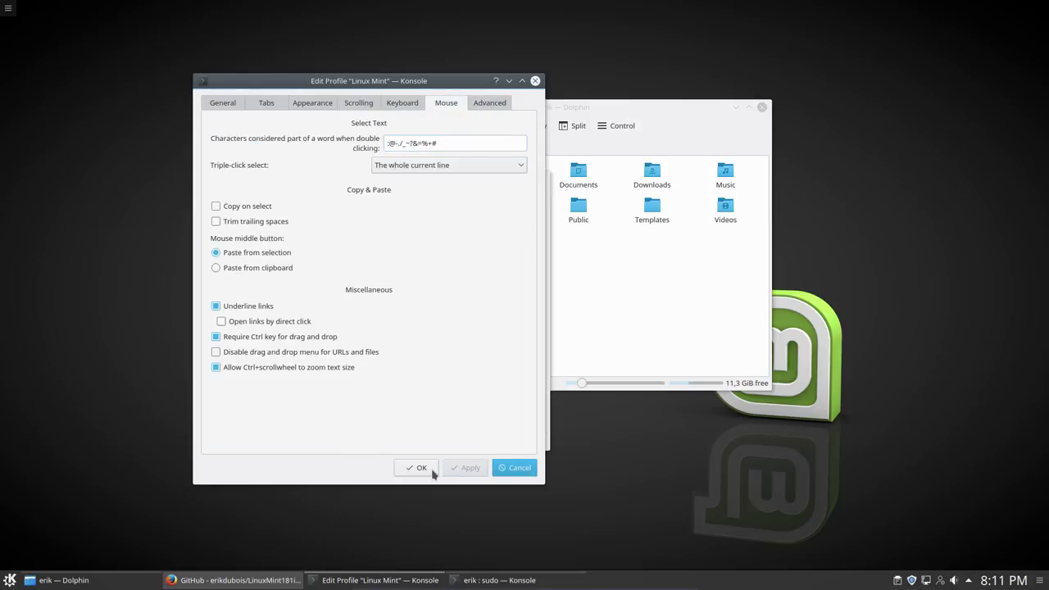
pyautogui.click(419, 469)
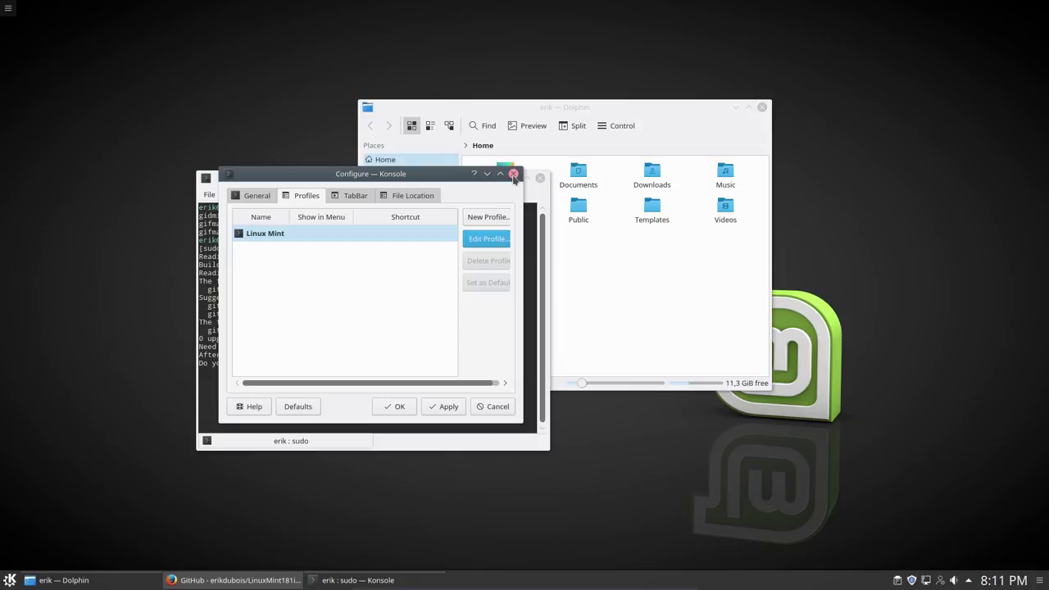
# Step: Review the TabBar and File Location tabs and close Configure Konsole with OK
pyautogui.click(360, 196)
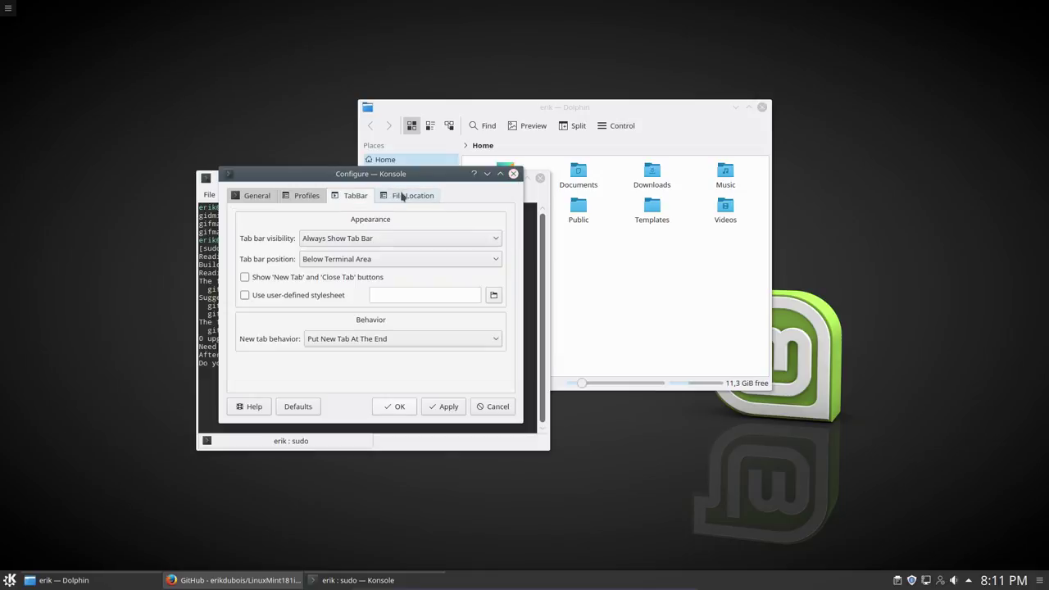
pyautogui.click(403, 195)
pyautogui.click(397, 407)
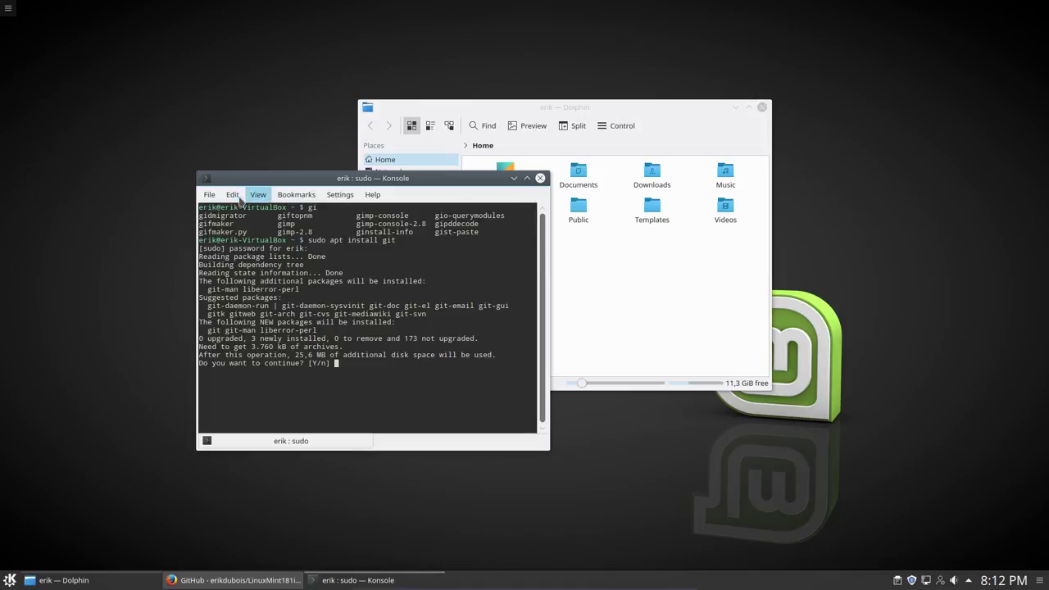
# Step: Hide Konsole's menubar and confirm the git installation with y
pyautogui.click(233, 194)
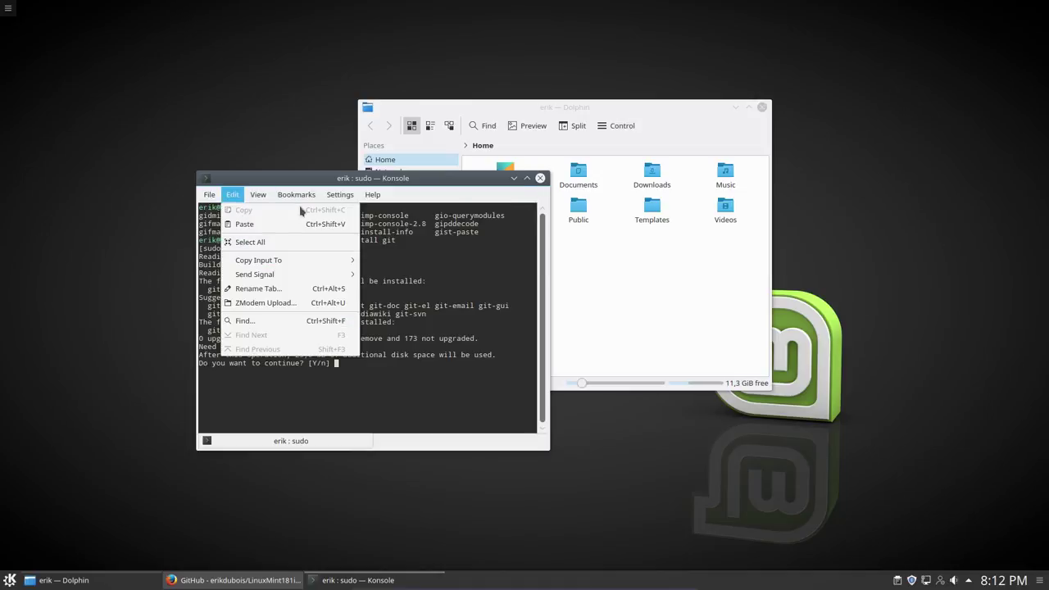
pyautogui.click(336, 195)
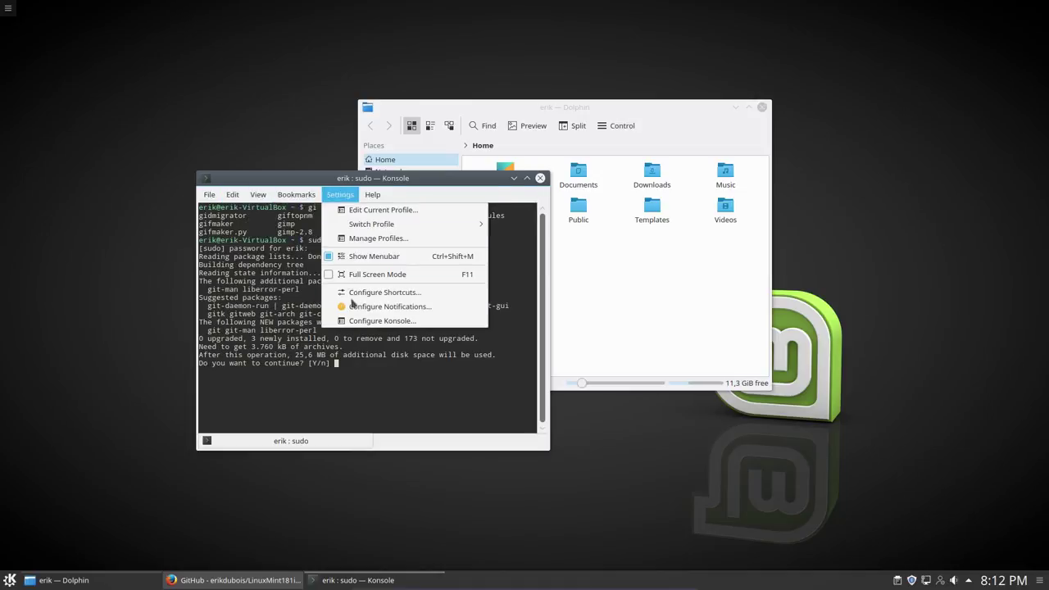
pyautogui.click(373, 256)
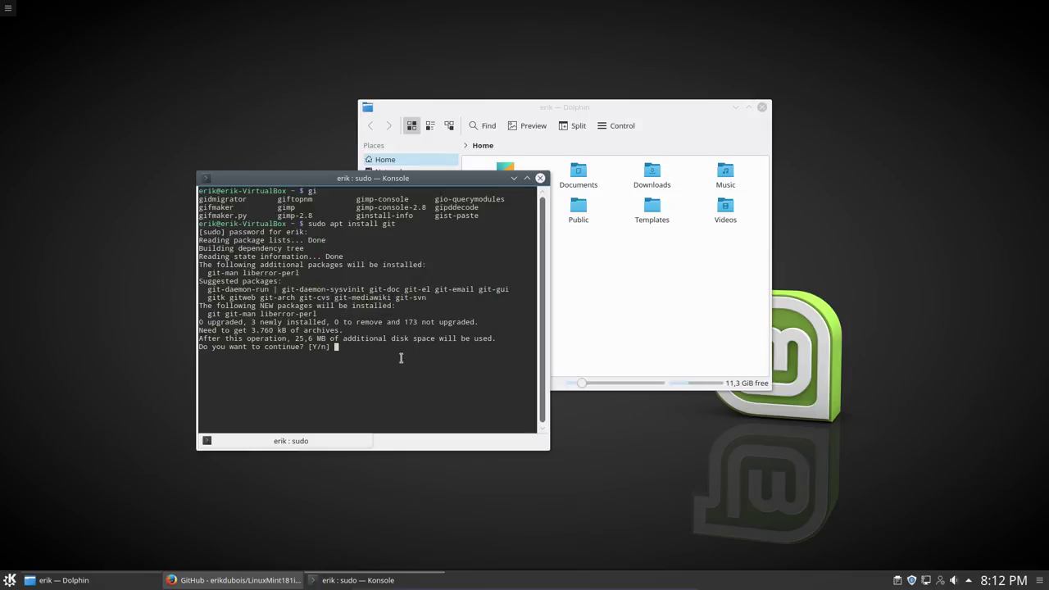
pyautogui.press('Return')
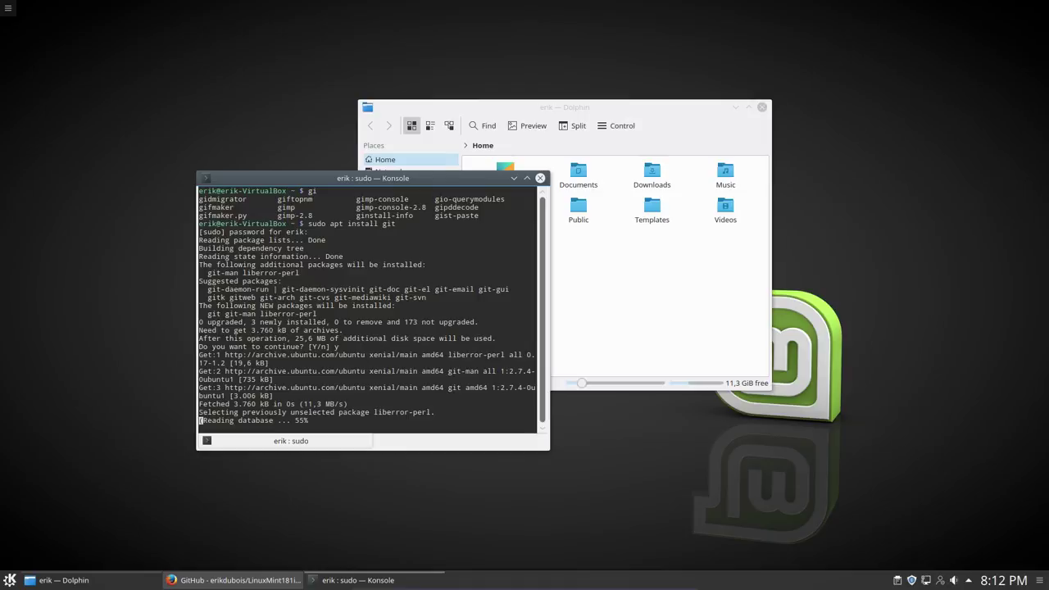
# Step: Clone the LinuxMint181i3 GitHub repository into the home folder with git clone
pyautogui.moveTo(425, 182); pyautogui.dragTo(318, 129)
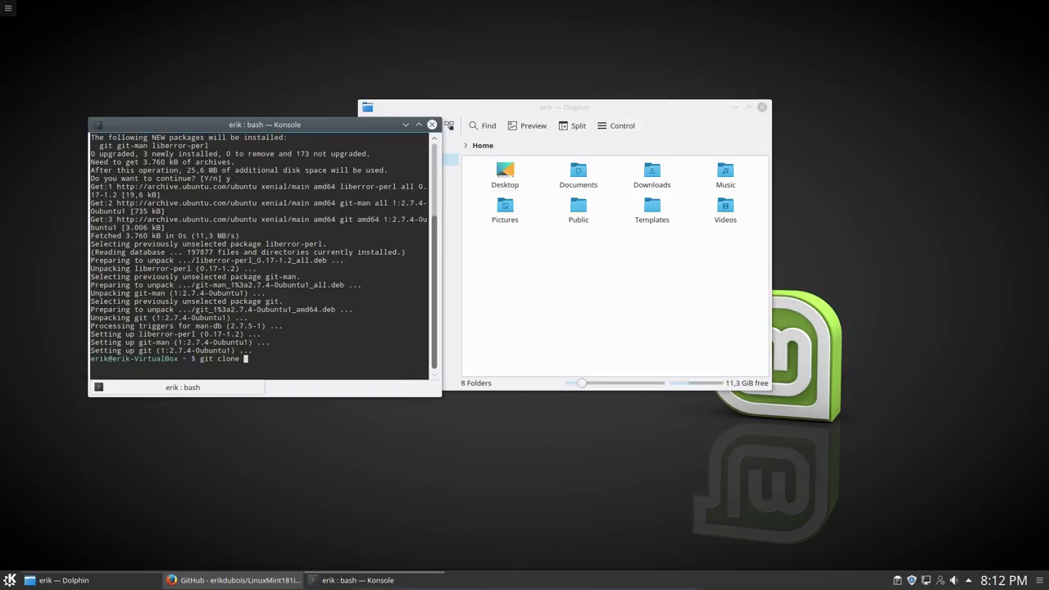
pyautogui.rightClick(337, 313)
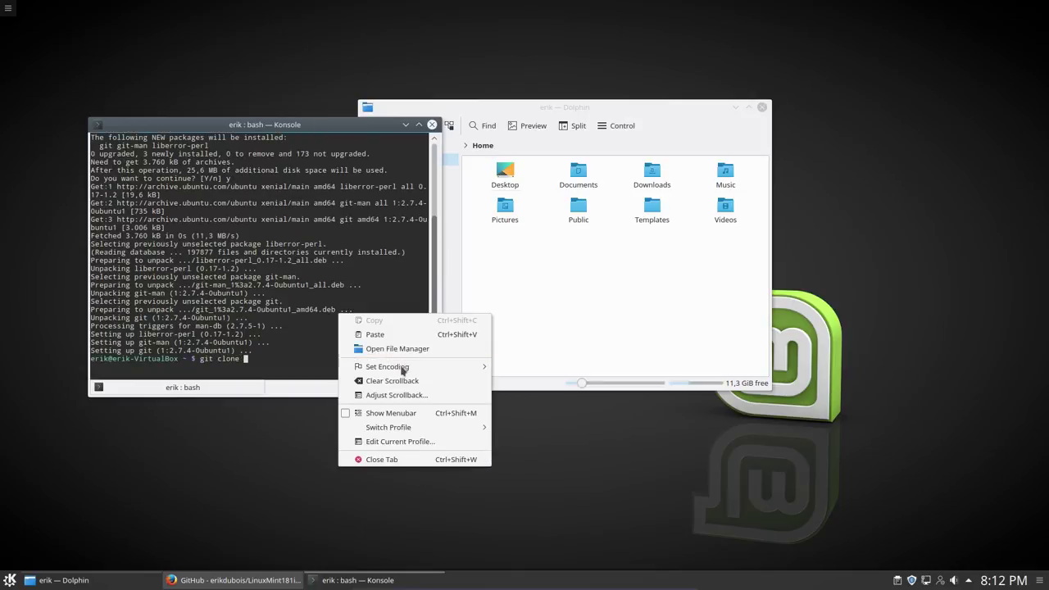
pyautogui.click(374, 334)
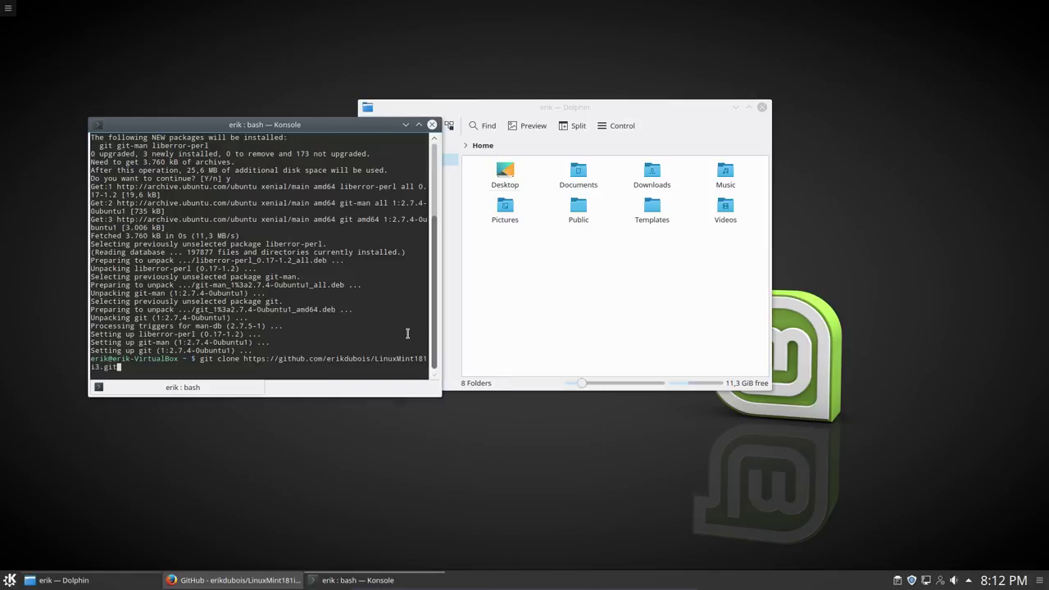
pyautogui.press('Return')
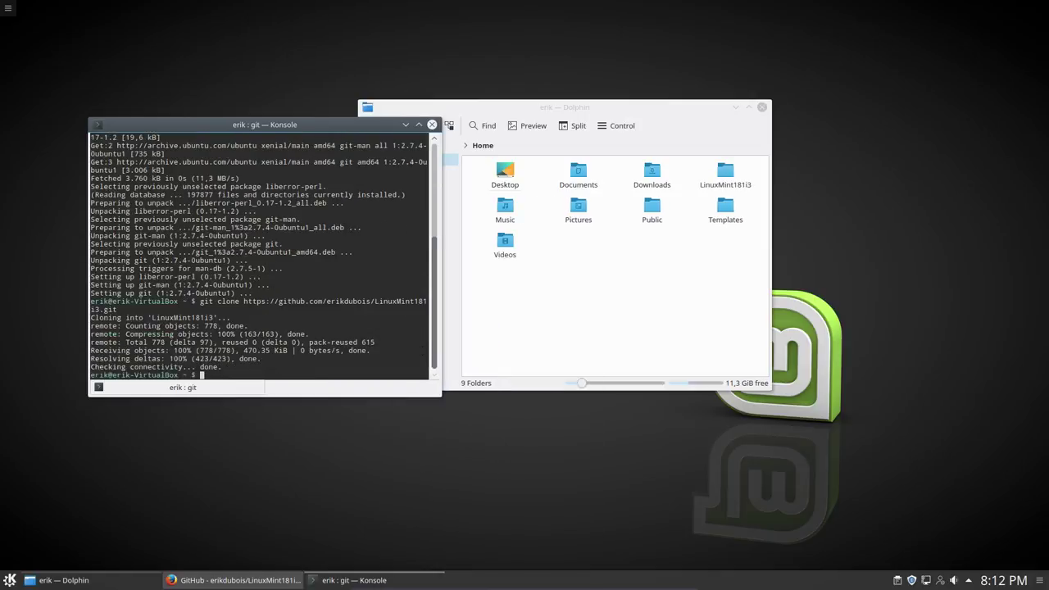
# Step: Open LinuxMint181i3 > installation in Dolphin and close the old Konsole window
pyautogui.click(726, 184)
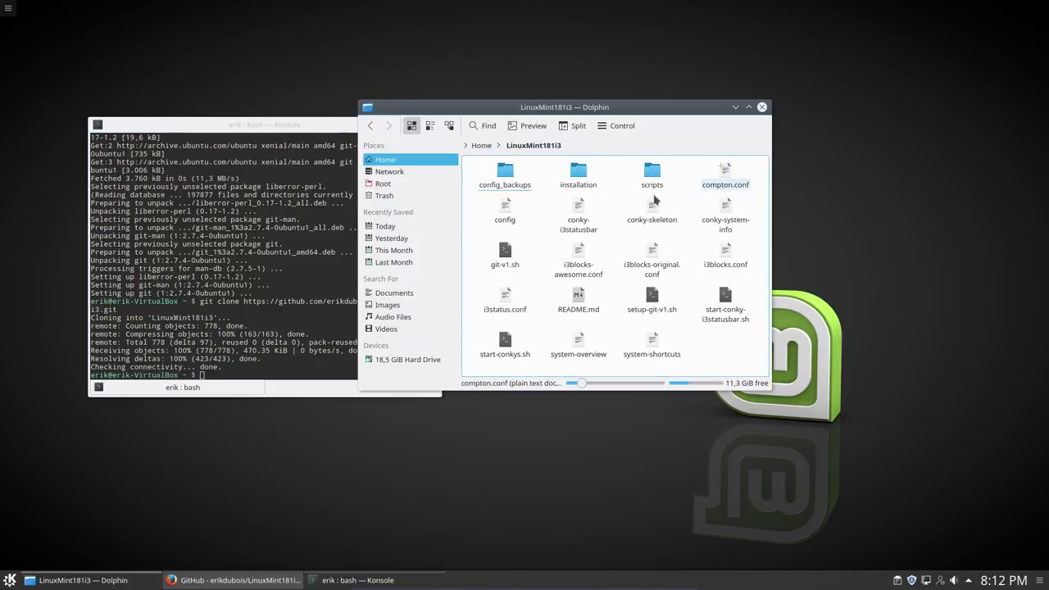
pyautogui.click(577, 164)
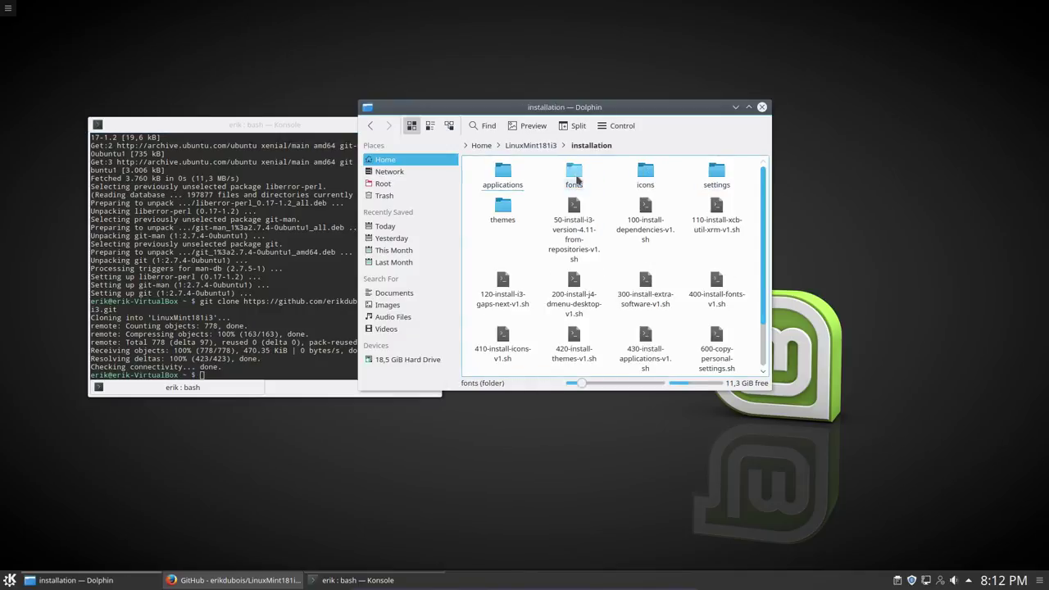
pyautogui.click(338, 125)
pyautogui.click(431, 125)
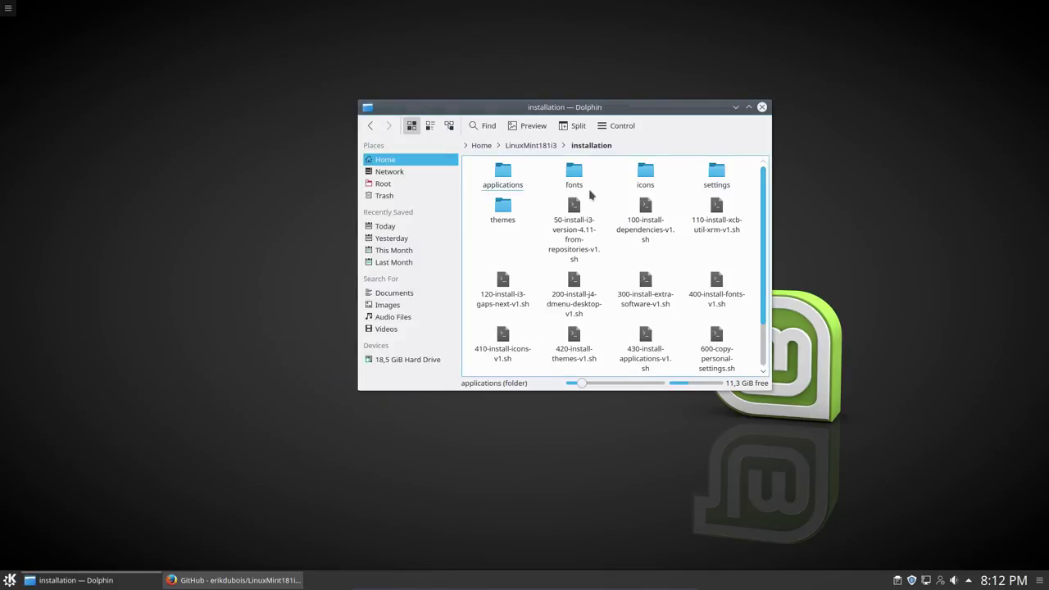
# Step: Open a new terminal in the installation folder and centre it on screen
pyautogui.rightClick(596, 190)
pyautogui.moveTo(642, 297)
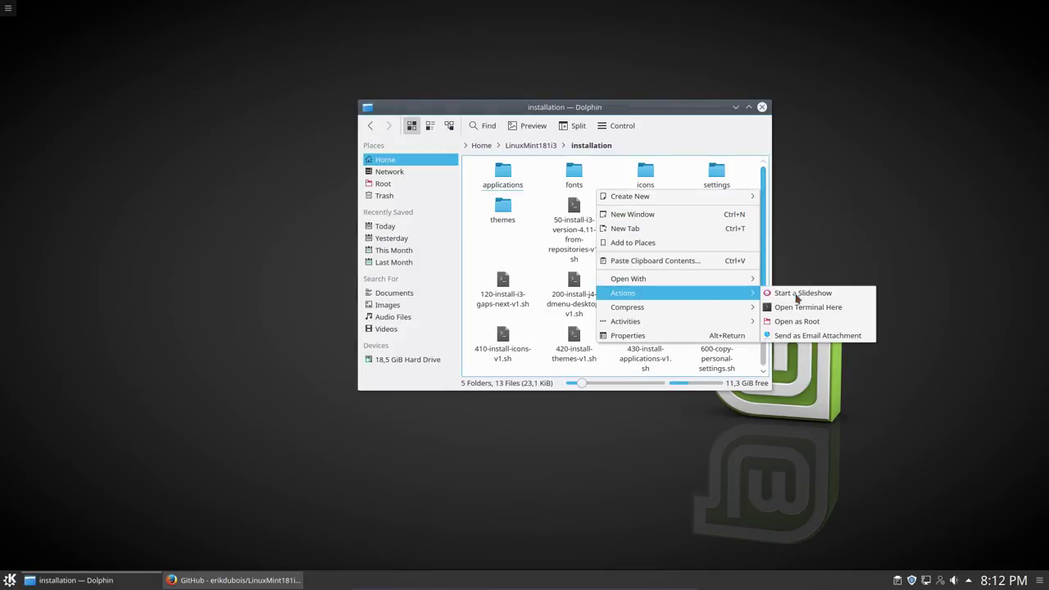
pyautogui.click(792, 320)
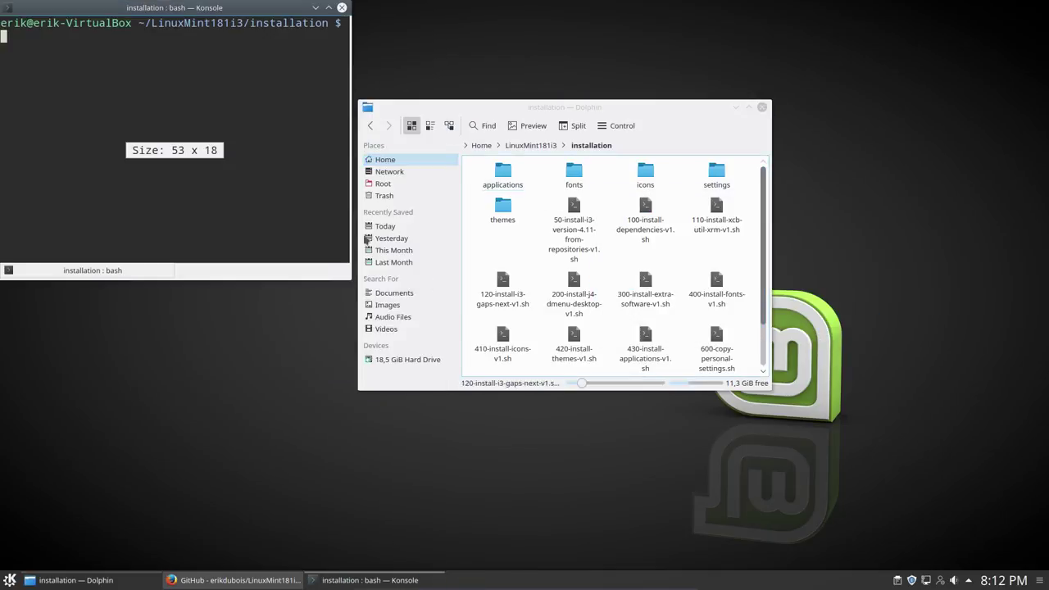
pyautogui.moveTo(234, 49); pyautogui.dragTo(433, 262)
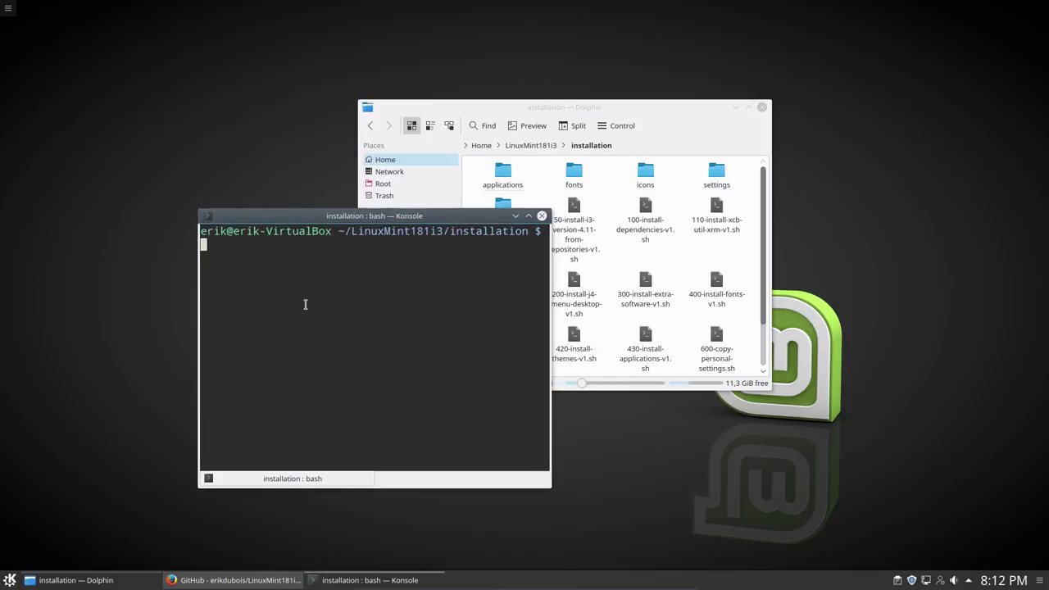
# Step: Run ./automatic-installation-v1.sh from the installation folder using Tab completion
pyautogui.write('./')
pyautogui.press('Tab')
pyautogui.press('Tab')
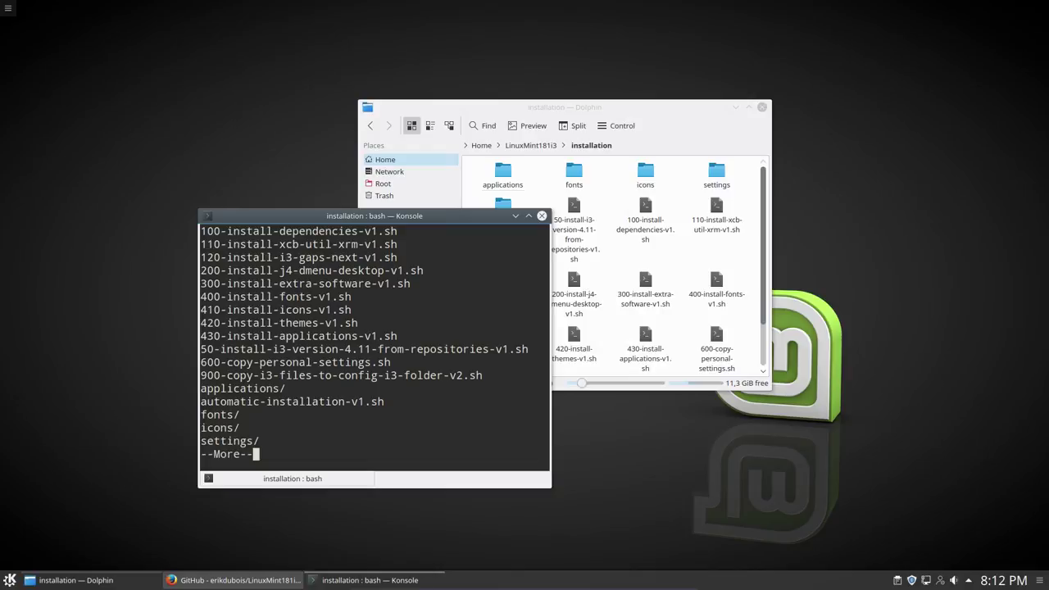
pyautogui.press('space')
pyautogui.write('auo')
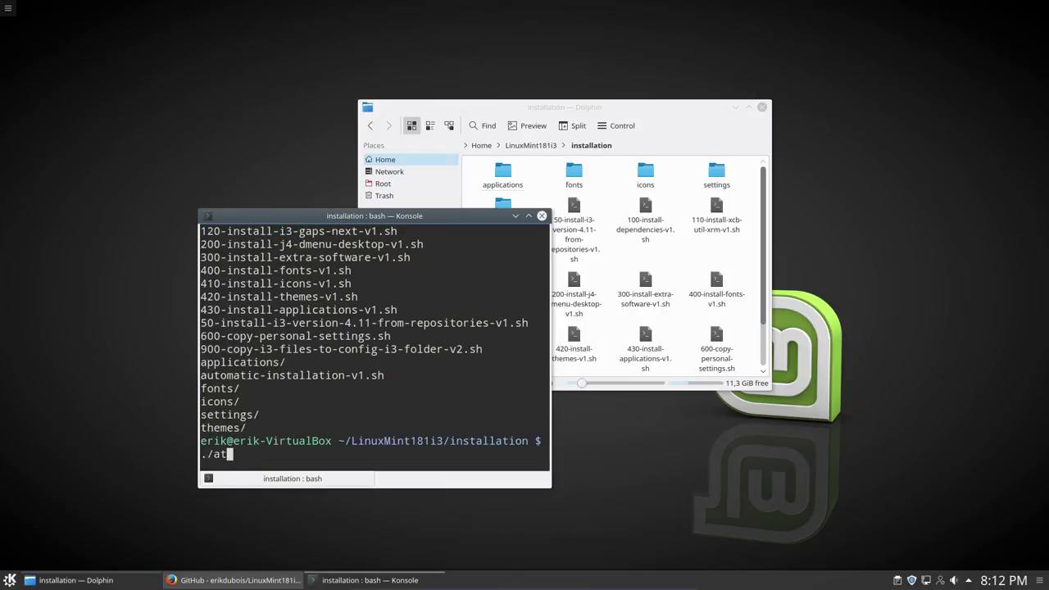
pyautogui.press('BackSpace')
pyautogui.write('t')
pyautogui.press('Tab')
pyautogui.press('Return')
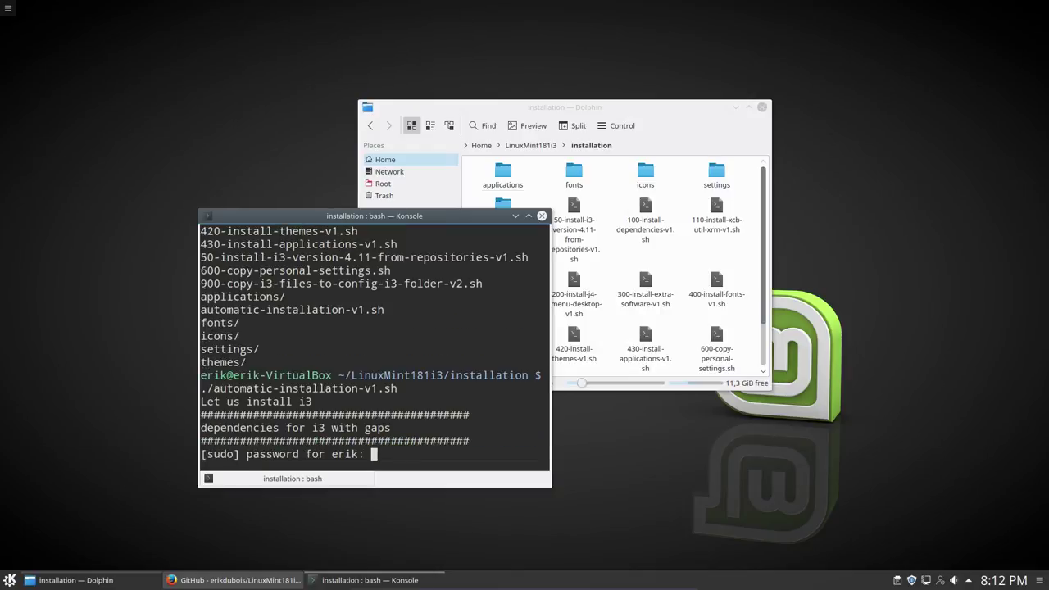
# Step: Enter the sudo password, then tile Konsole left and Dolphin right
pyautogui.press('Return')
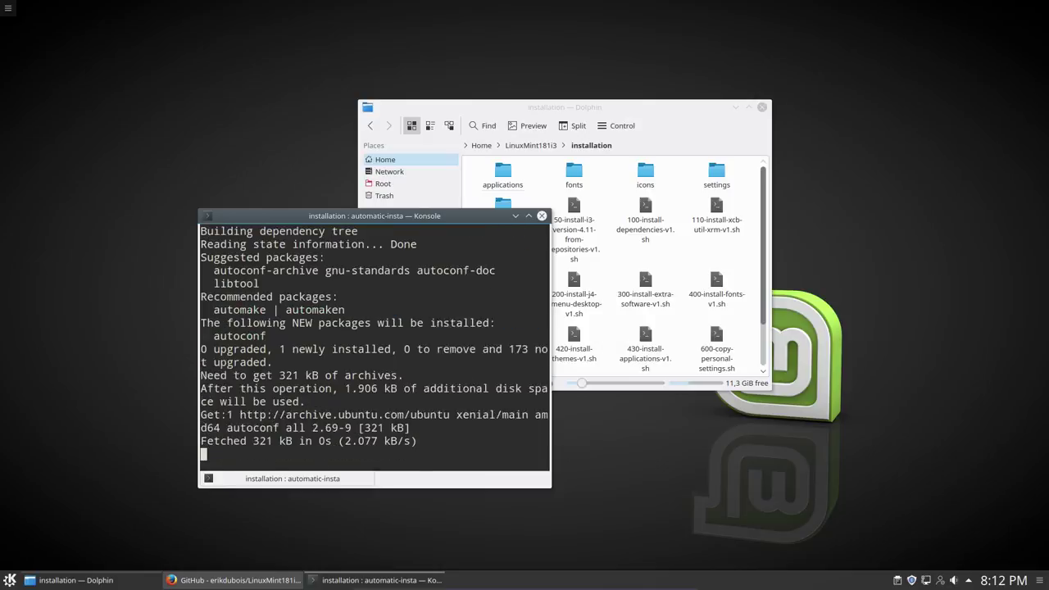
pyautogui.moveTo(208, 216); pyautogui.dragTo(0, 239)
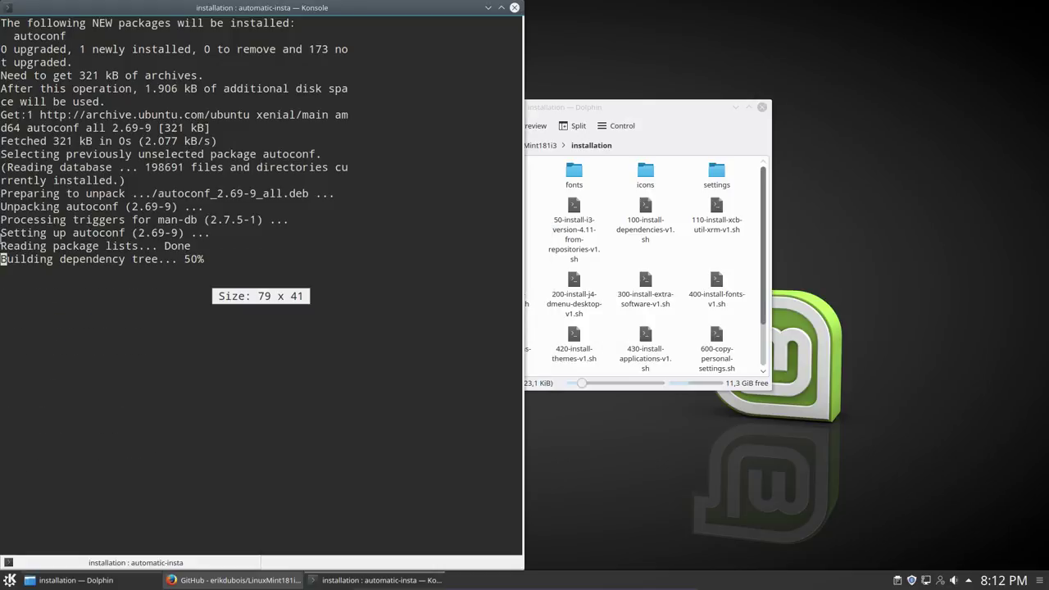
pyautogui.moveTo(566, 107); pyautogui.dragTo(1040, 187)
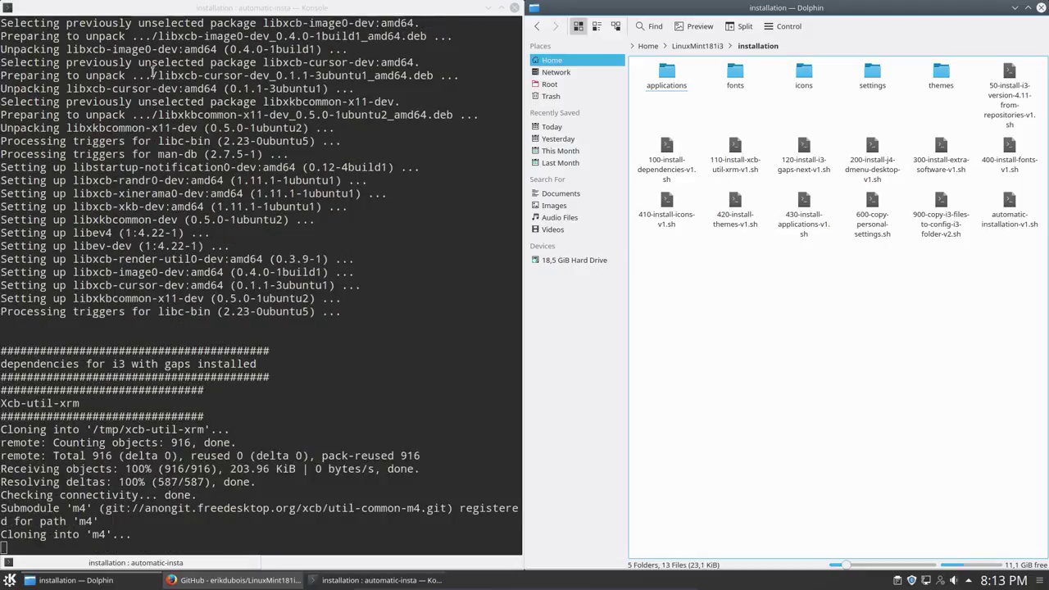
pyautogui.click(735, 152)
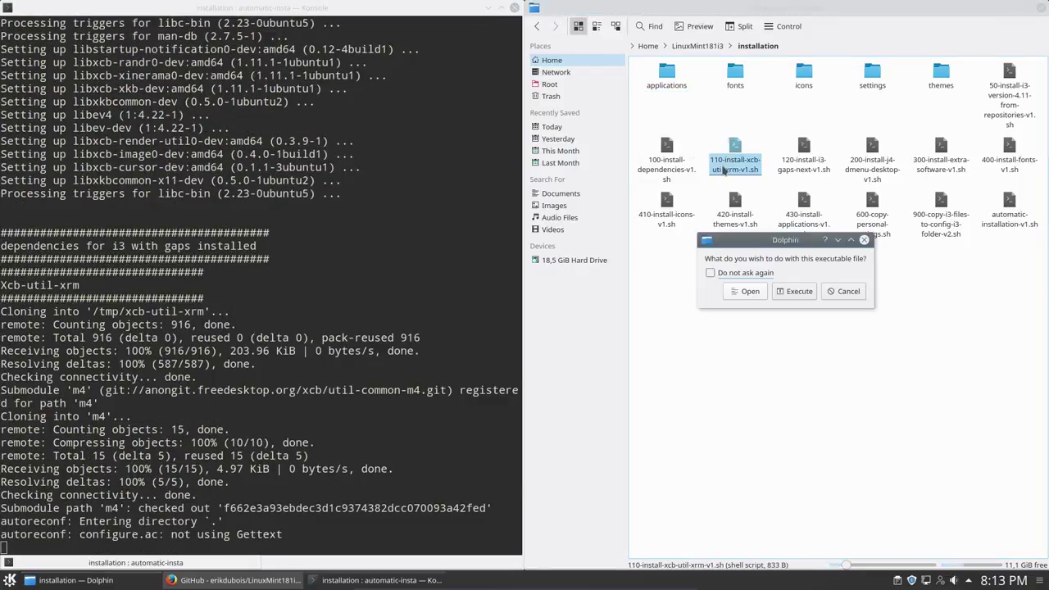
pyautogui.click(833, 291)
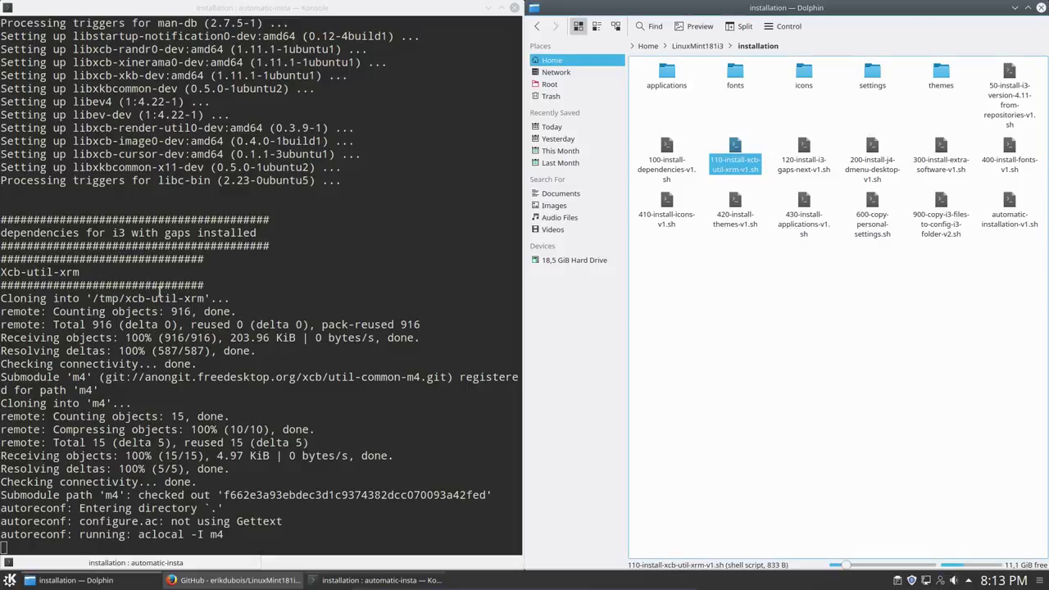
pyautogui.click(90, 276)
pyautogui.moveTo(86, 246); pyautogui.dragTo(311, 139)
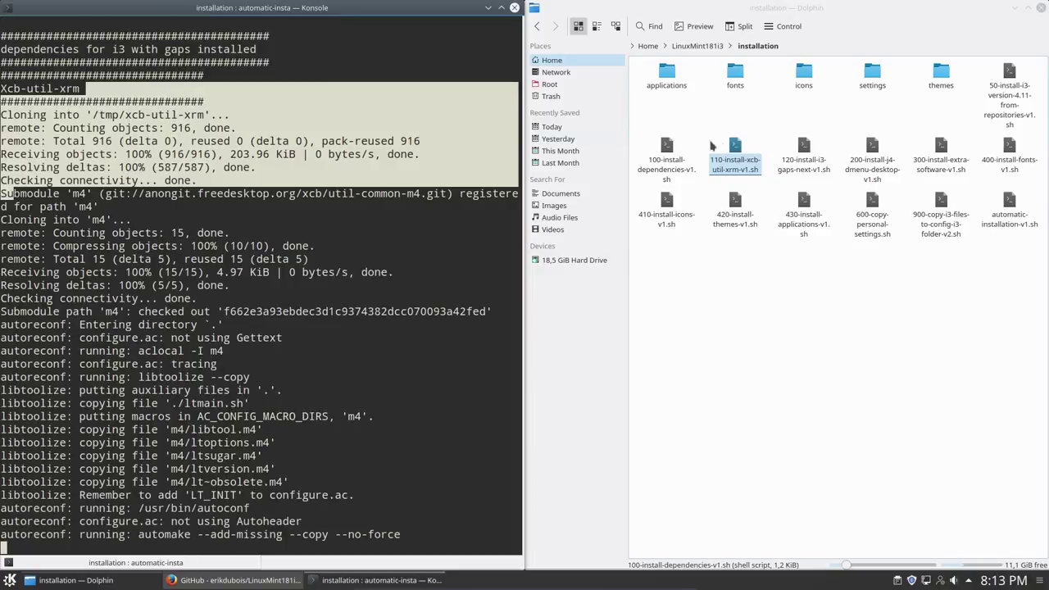
pyautogui.click(807, 160)
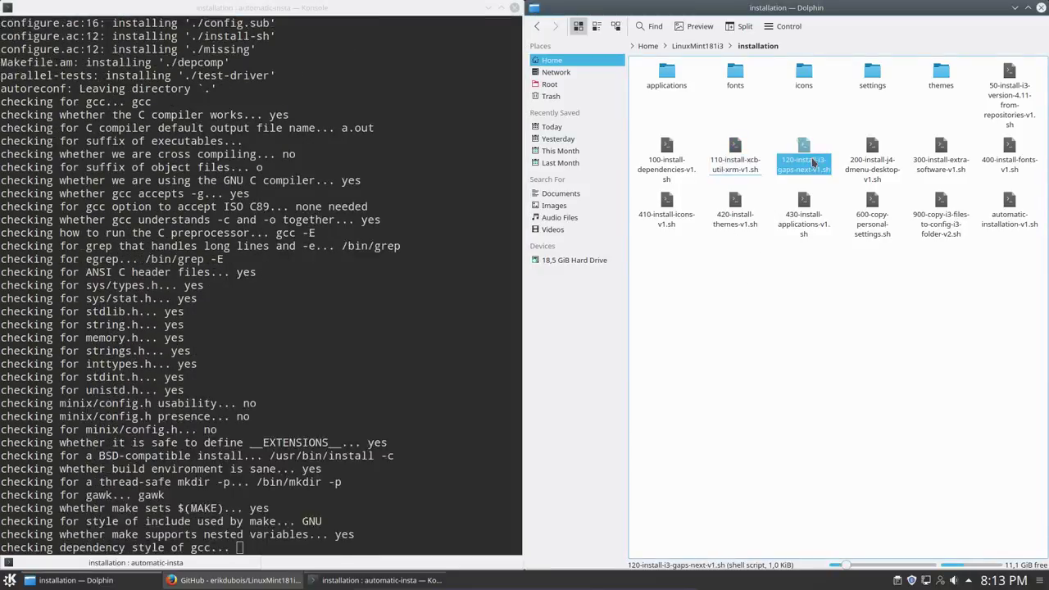
pyautogui.doubleClick(811, 162)
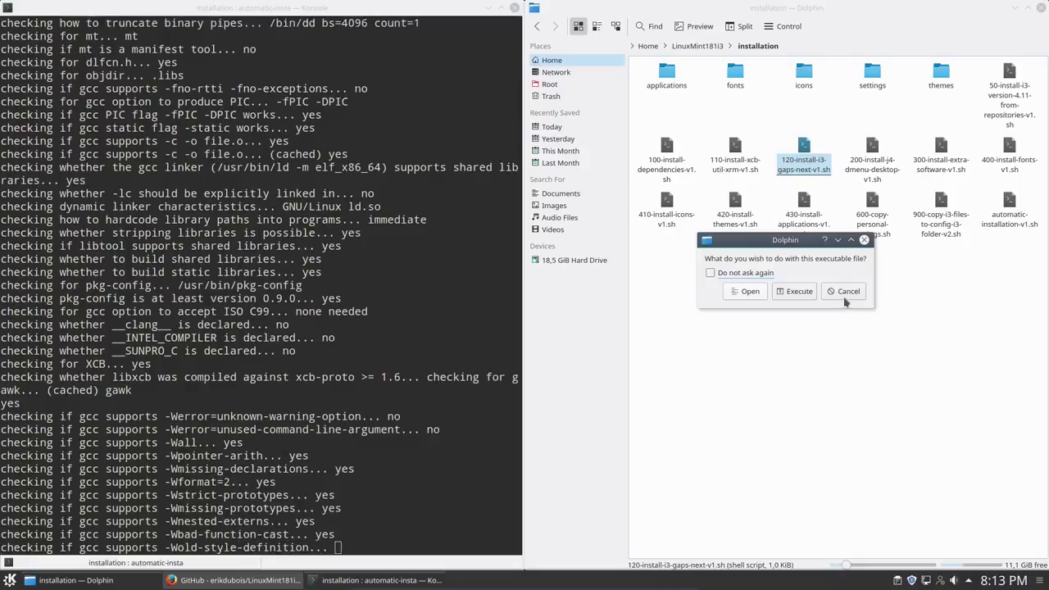
pyautogui.click(845, 293)
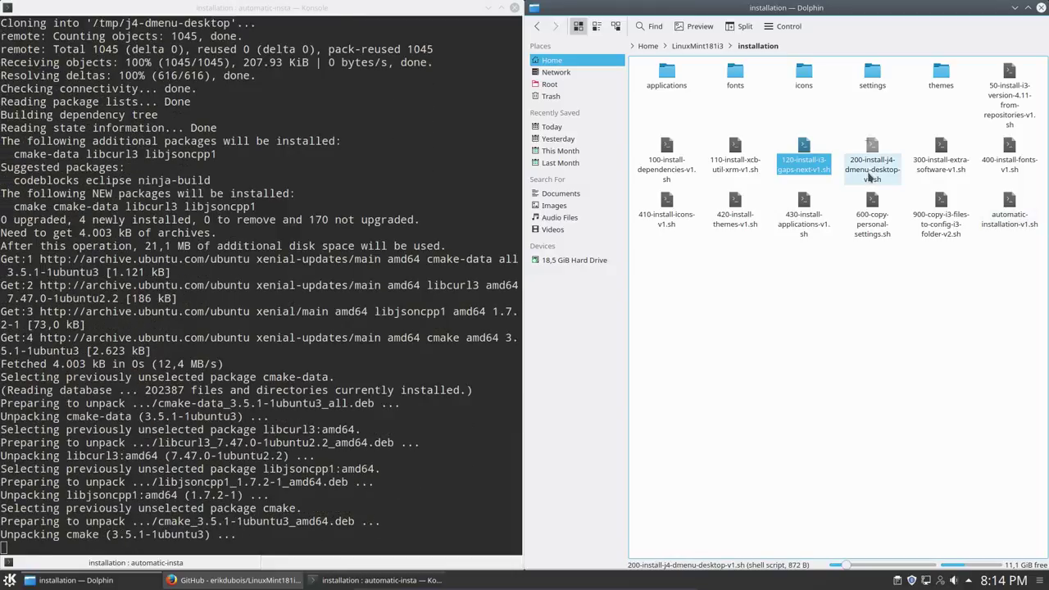
# Step: Follow the j4-dmenu-desktop build in Konsole, enlarge Dolphin's icons, and bring up the launcher
pyautogui.click(830, 139)
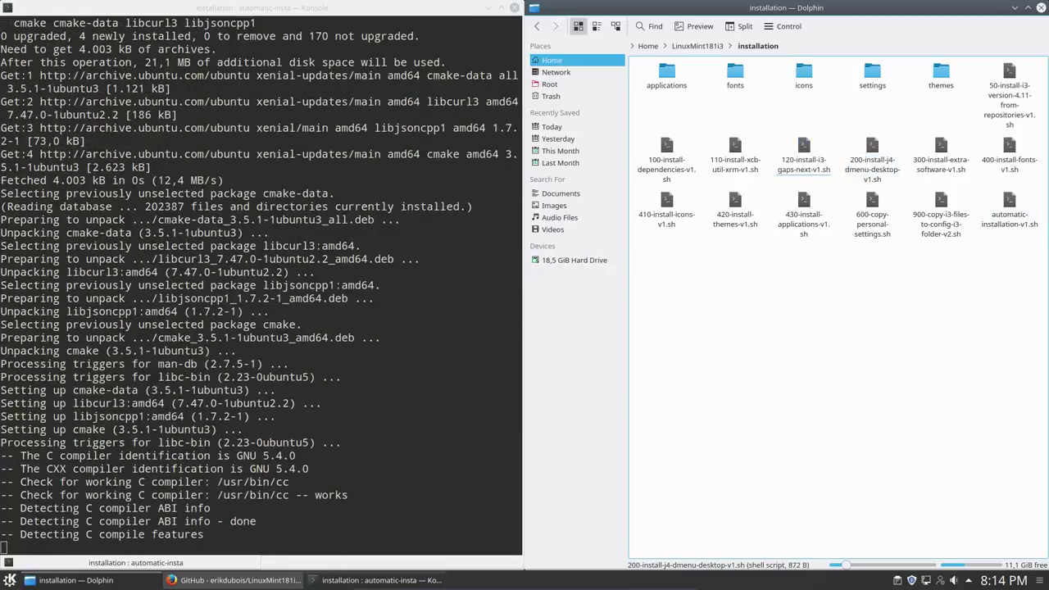
pyautogui.click(872, 155)
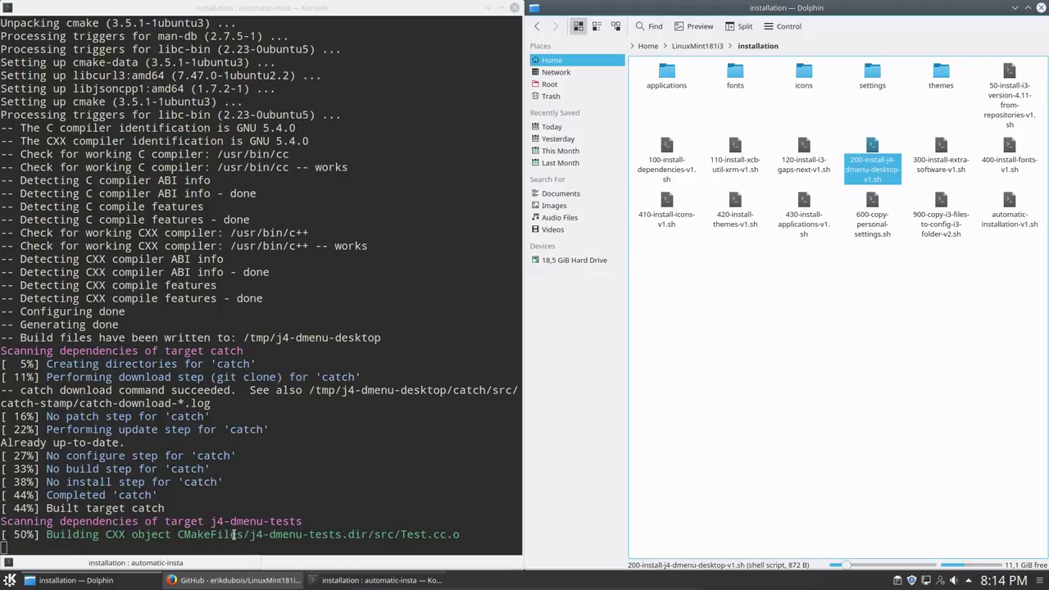
pyautogui.moveTo(240, 534); pyautogui.dragTo(304, 535)
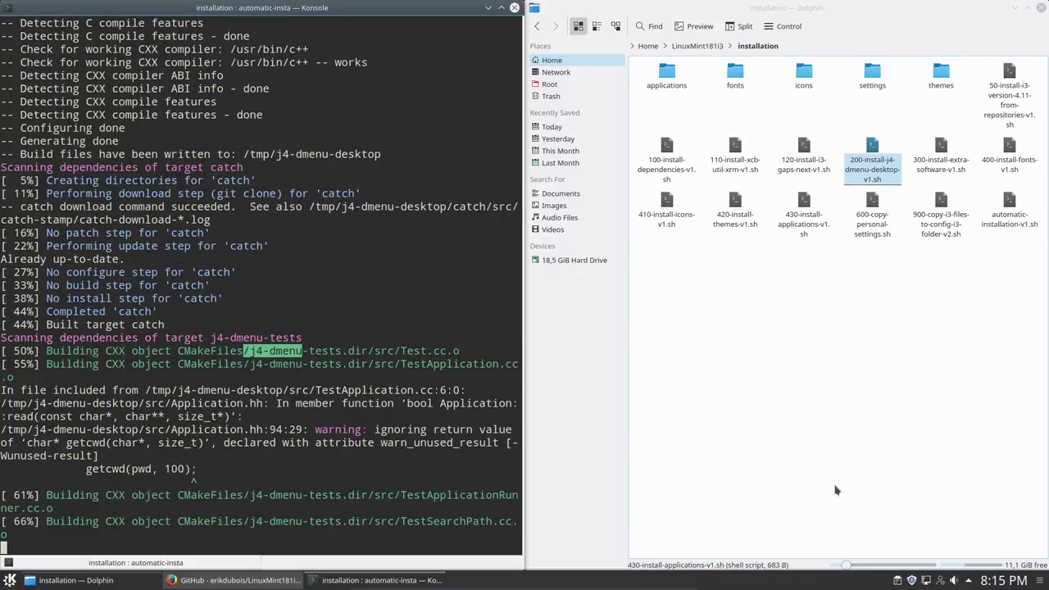
pyautogui.moveTo(848, 565); pyautogui.dragTo(860, 569)
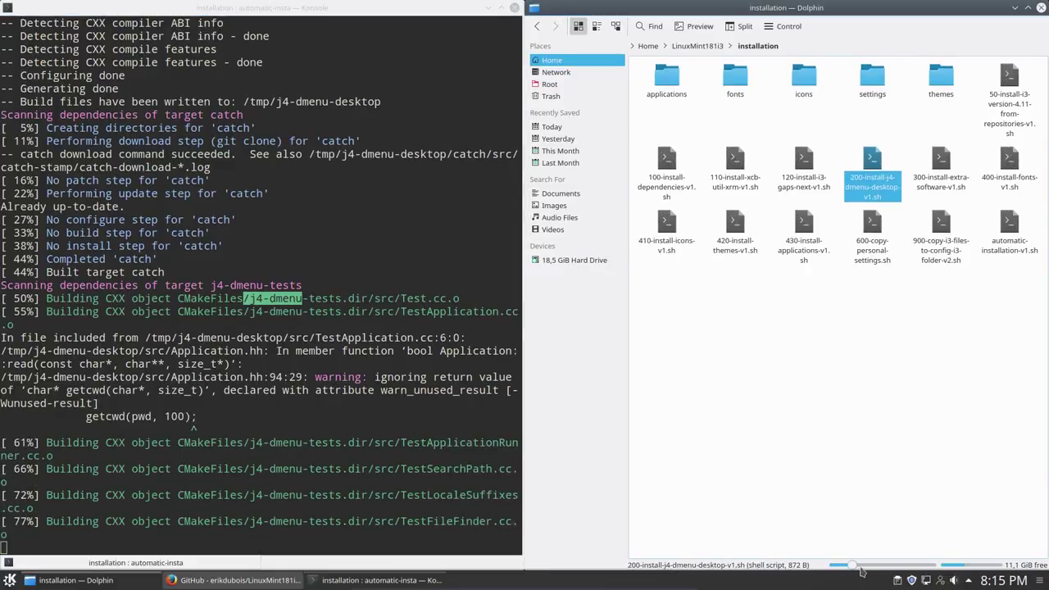
pyautogui.click(870, 443)
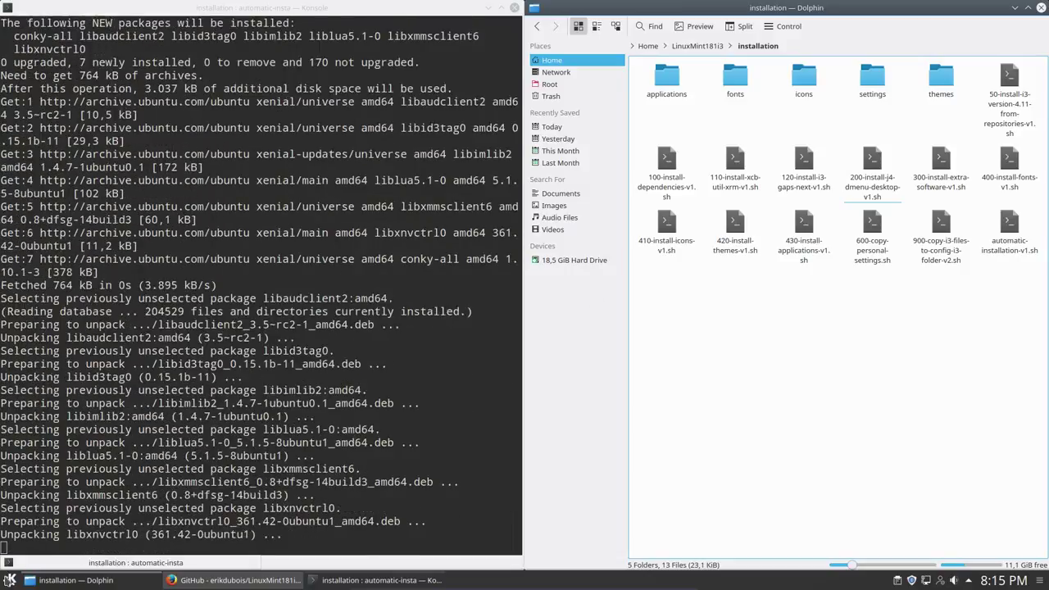
pyautogui.click(10, 579)
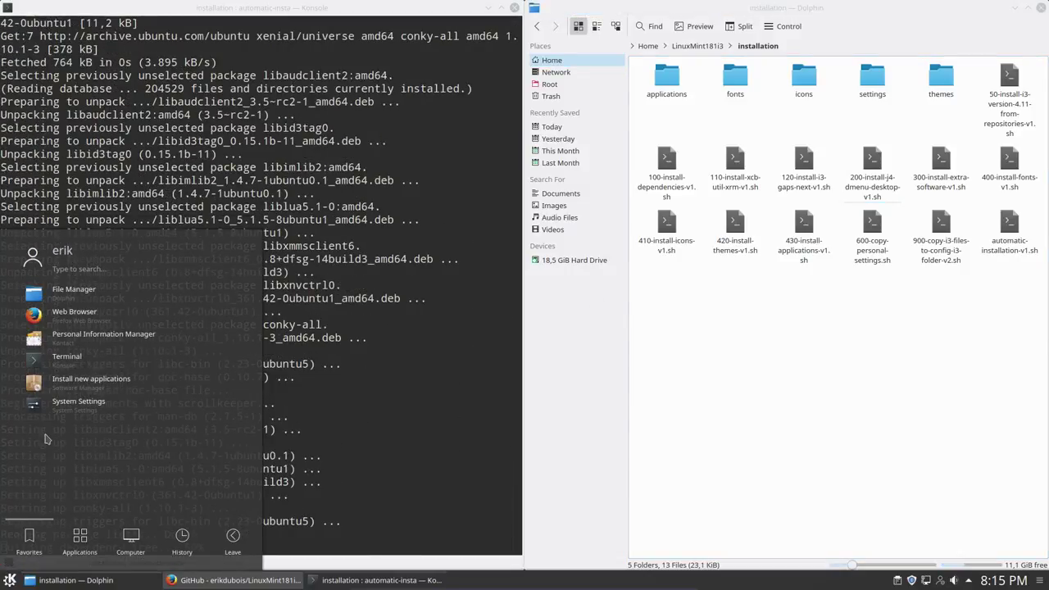
# Step: Launch System Settings and choose the Breeze Dark look and feel
pyautogui.click(79, 401)
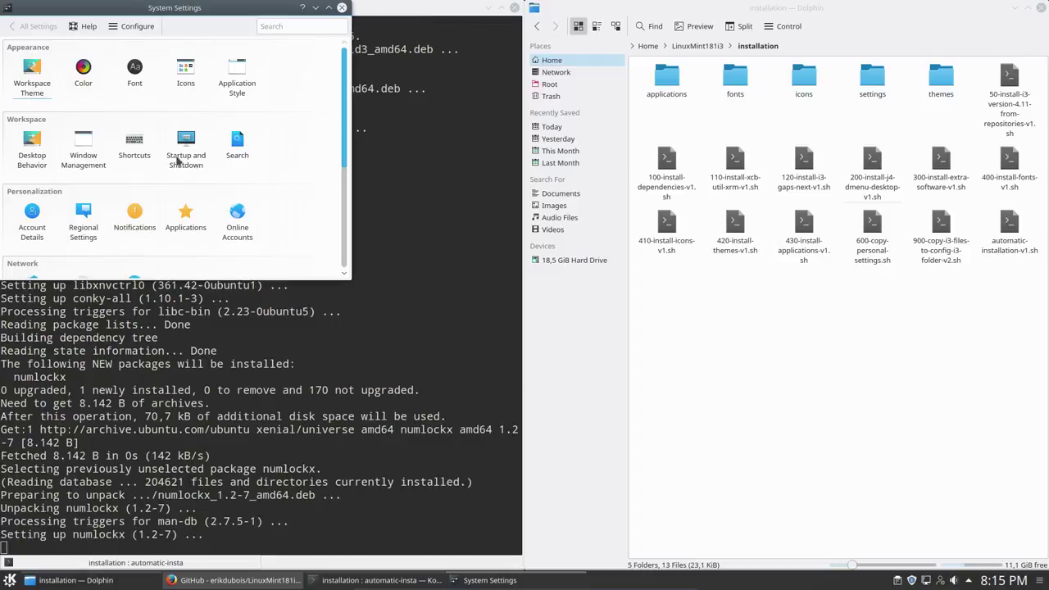
pyautogui.moveTo(184, 20); pyautogui.dragTo(811, 281)
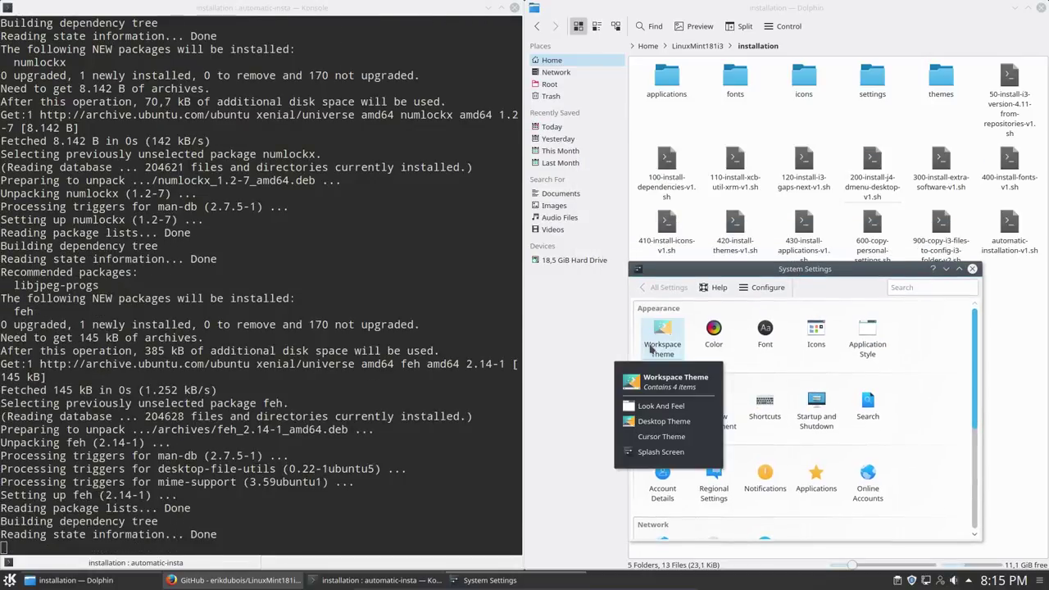
pyautogui.click(658, 338)
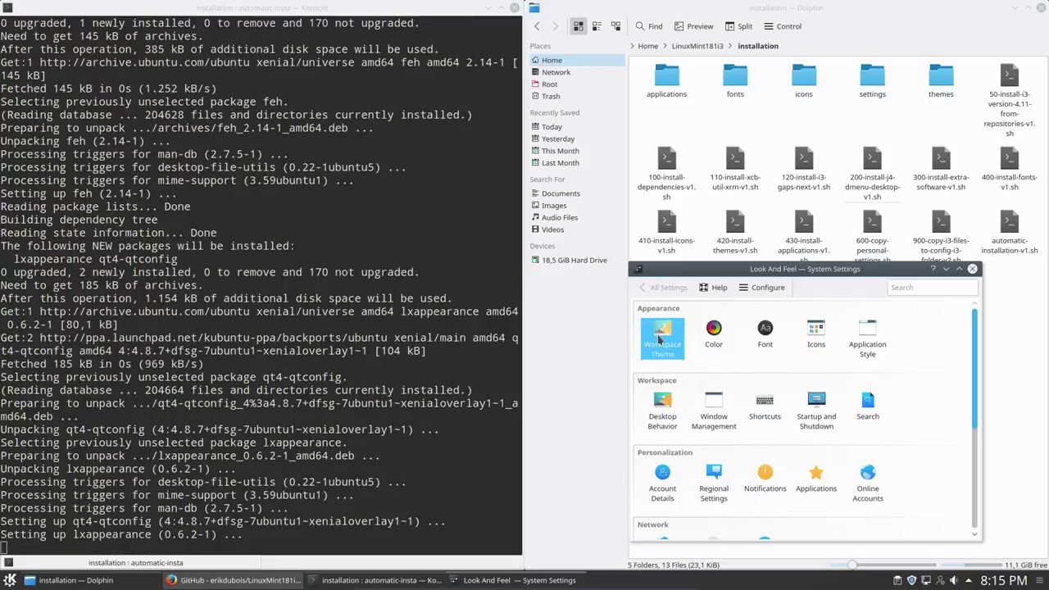
pyautogui.click(843, 391)
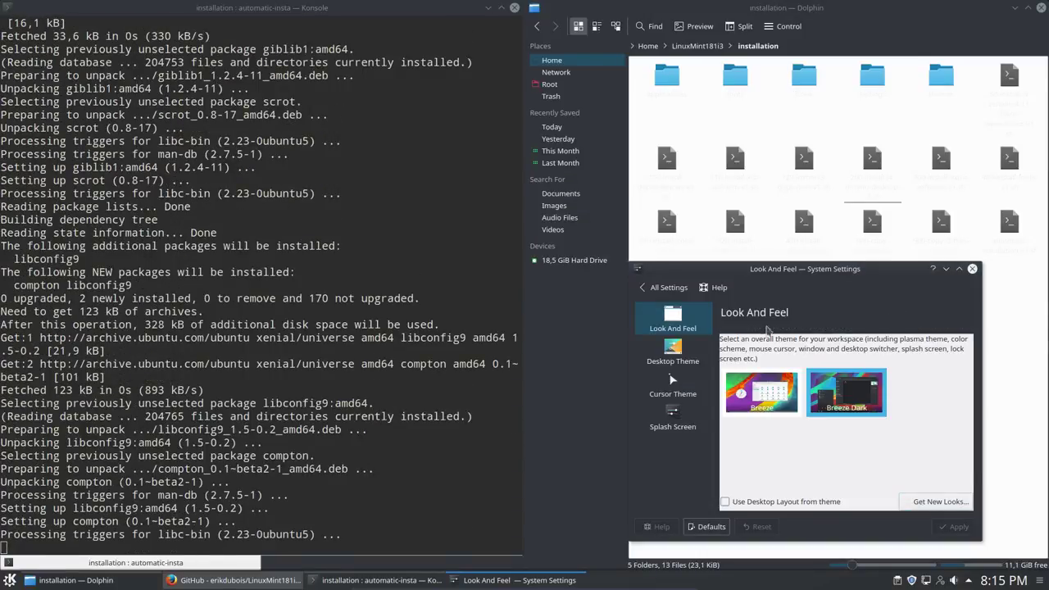
# Step: Review Application Style, keeping Breeze as widget style, and check Window Decorations
pyautogui.click(667, 287)
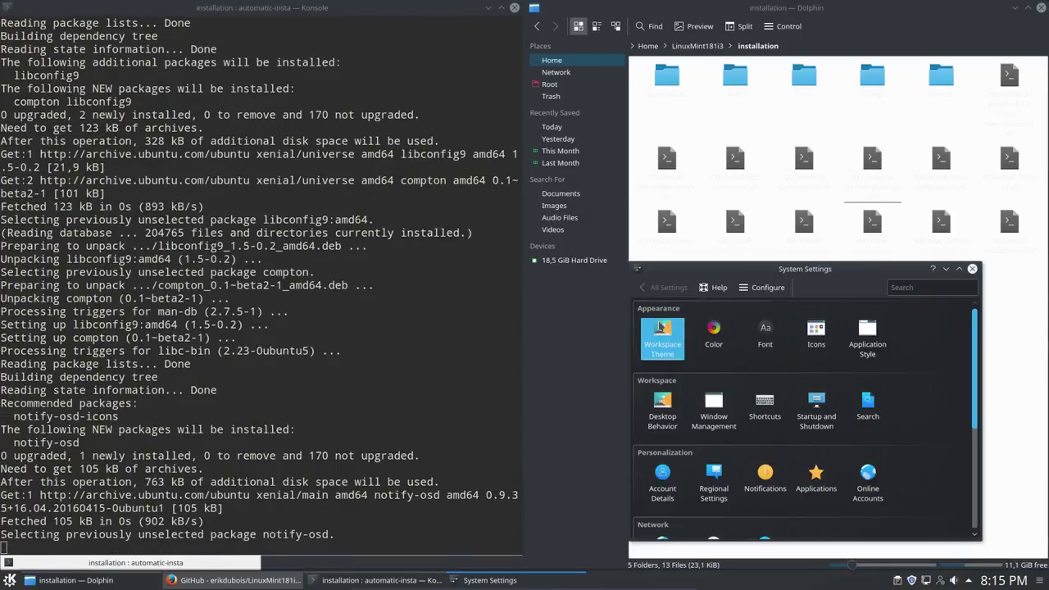
pyautogui.click(867, 335)
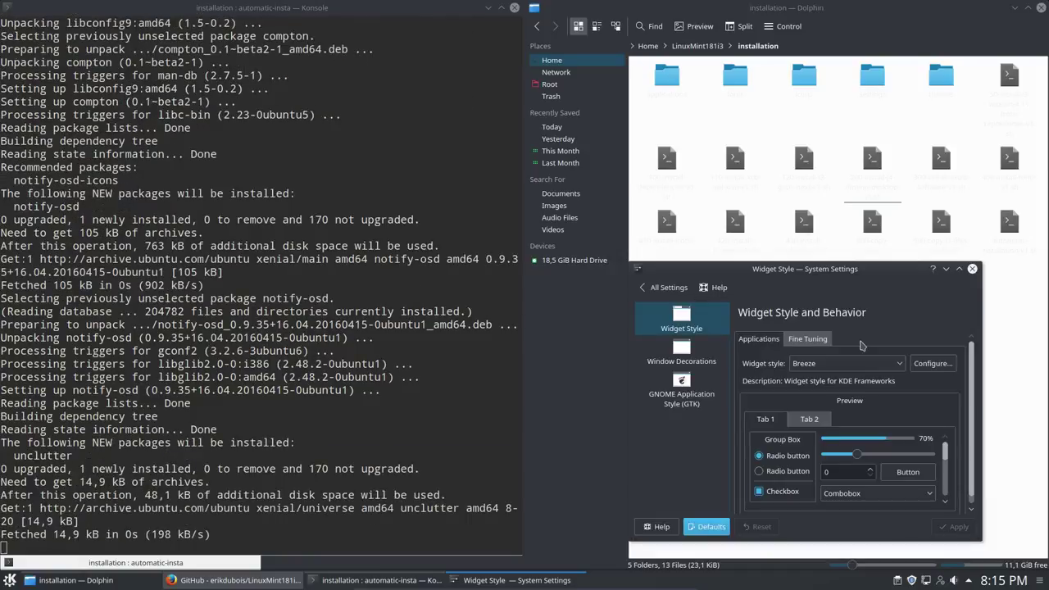
pyautogui.click(852, 365)
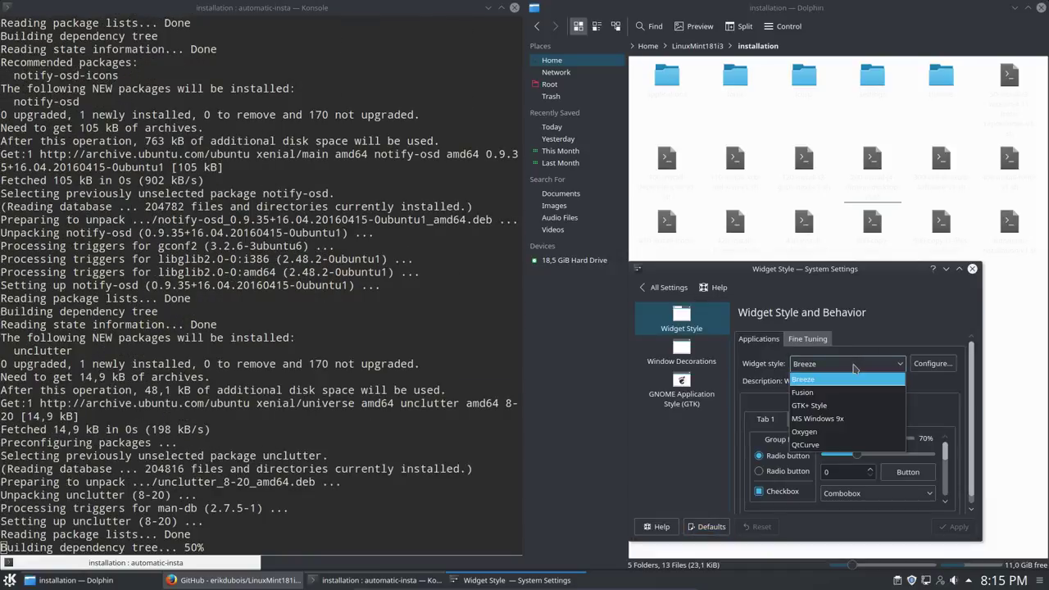
pyautogui.click(819, 380)
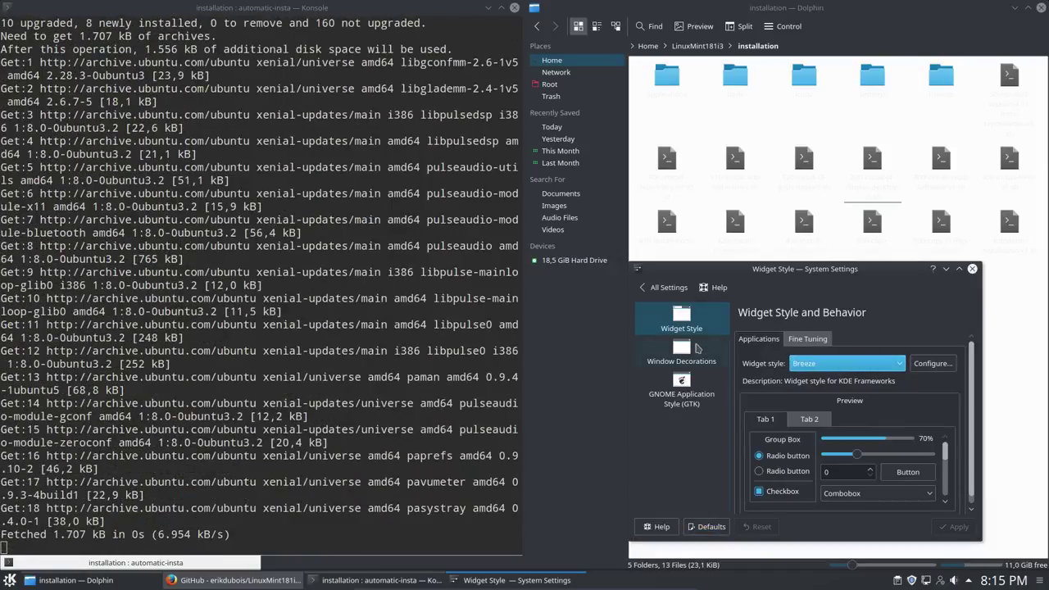
pyautogui.click(682, 350)
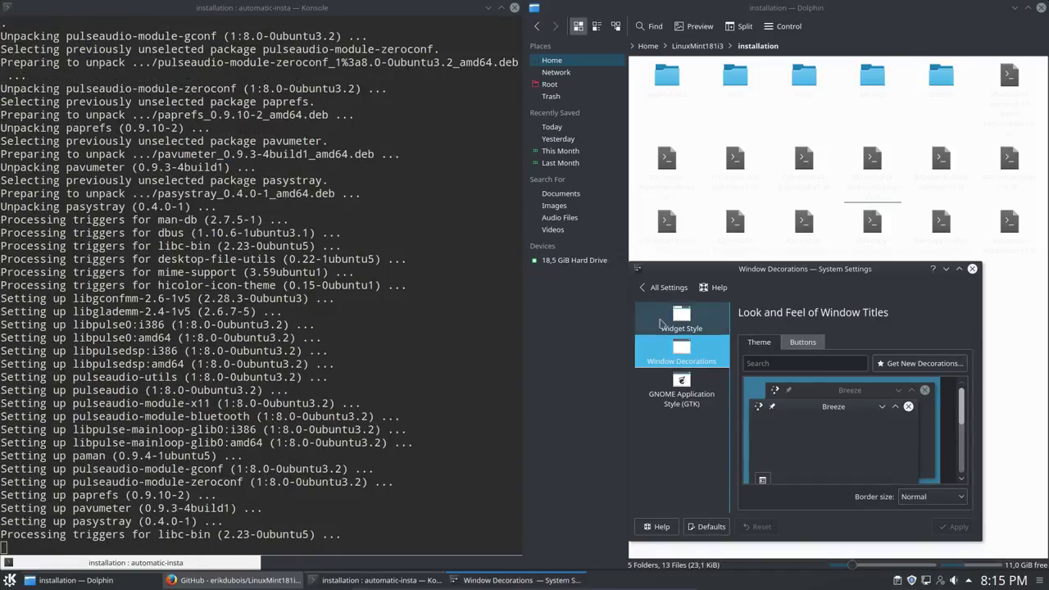
pyautogui.click(644, 292)
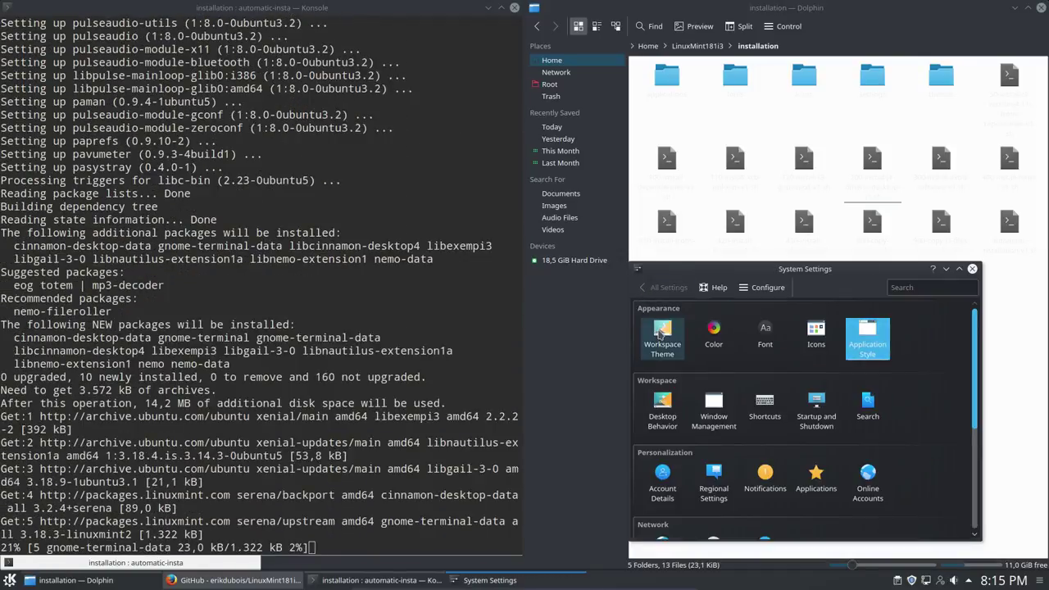
# Step: Browse Look And Feel and Desktop Theme, then pick the Breeze Snow cursor theme
pyautogui.moveTo(660, 333)
pyautogui.click(660, 405)
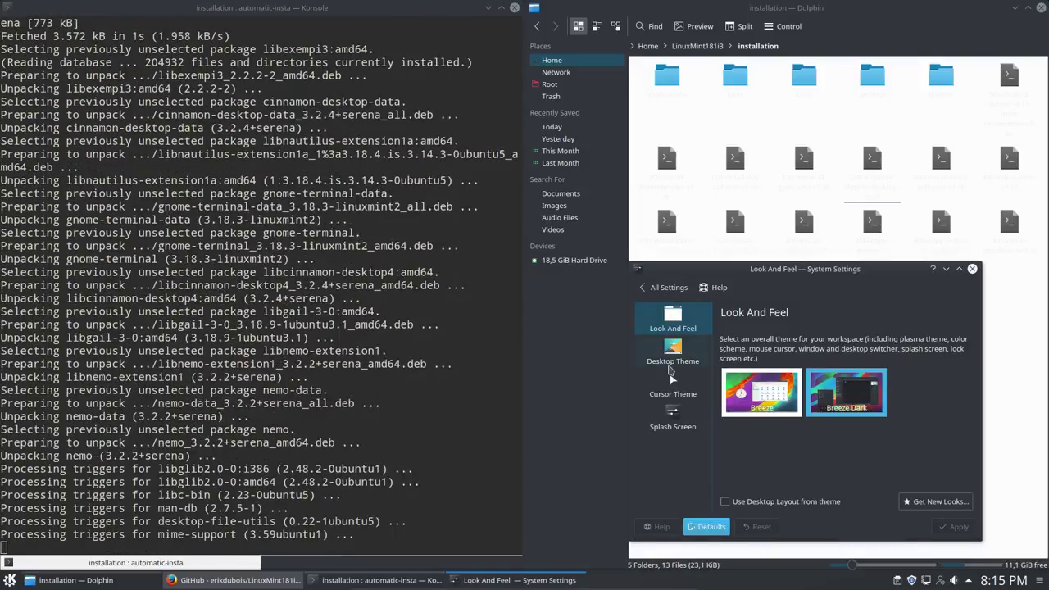
pyautogui.click(677, 363)
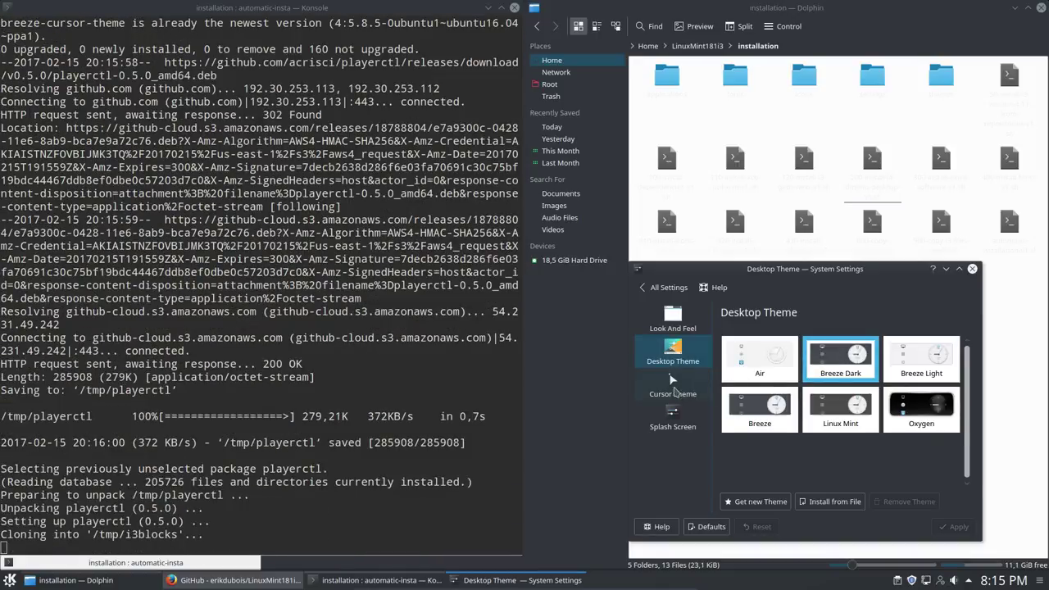
pyautogui.click(674, 393)
pyautogui.click(729, 433)
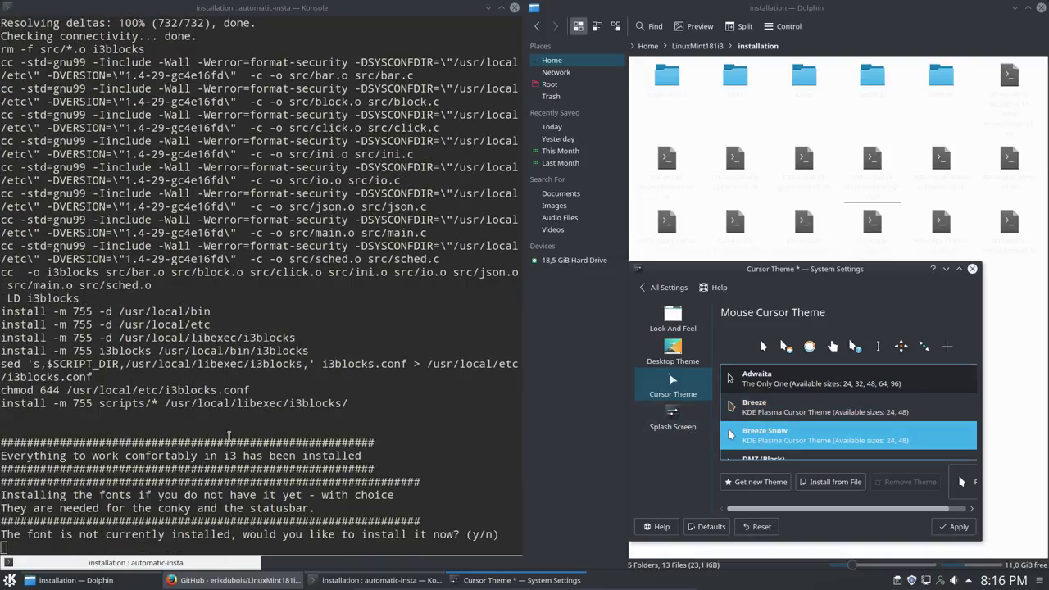
# Step: Check the i3blocks.conf path in Konsole, then discard the unapplied cursor theme change
pyautogui.moveTo(168, 394); pyautogui.dragTo(290, 393)
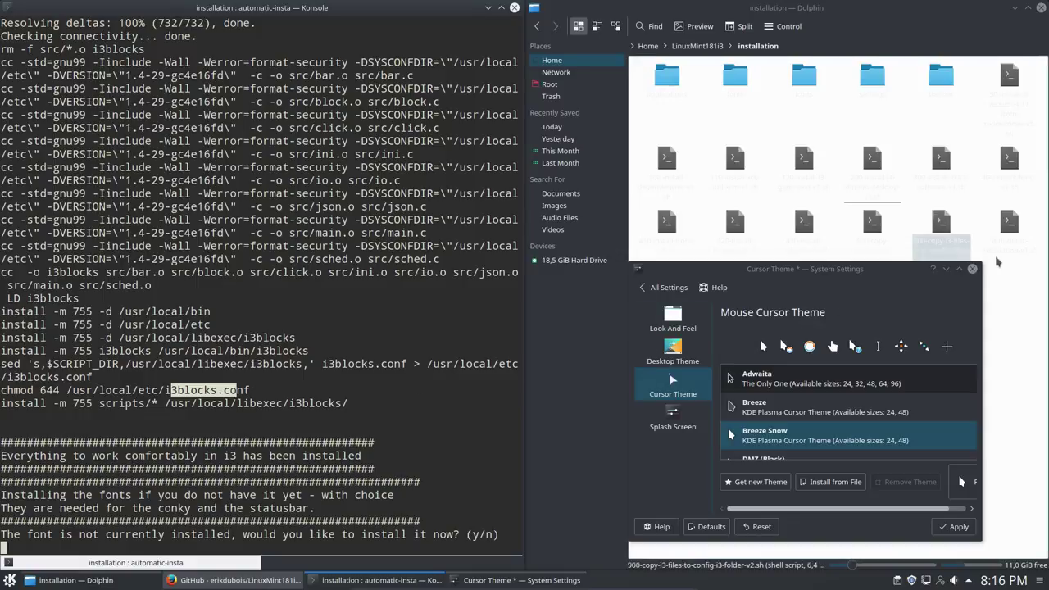
pyautogui.click(918, 248)
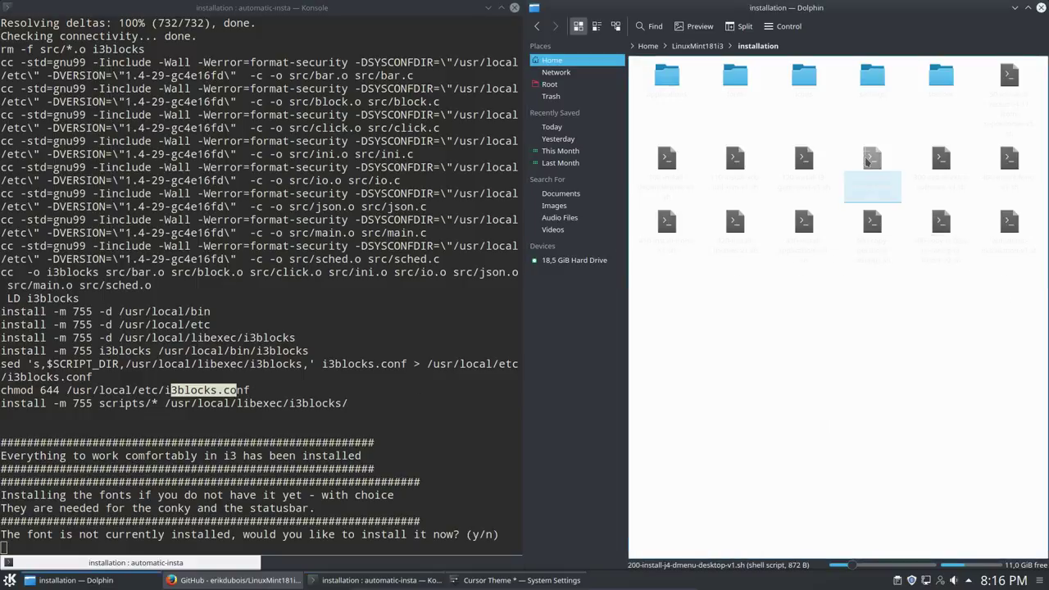
pyautogui.click(533, 582)
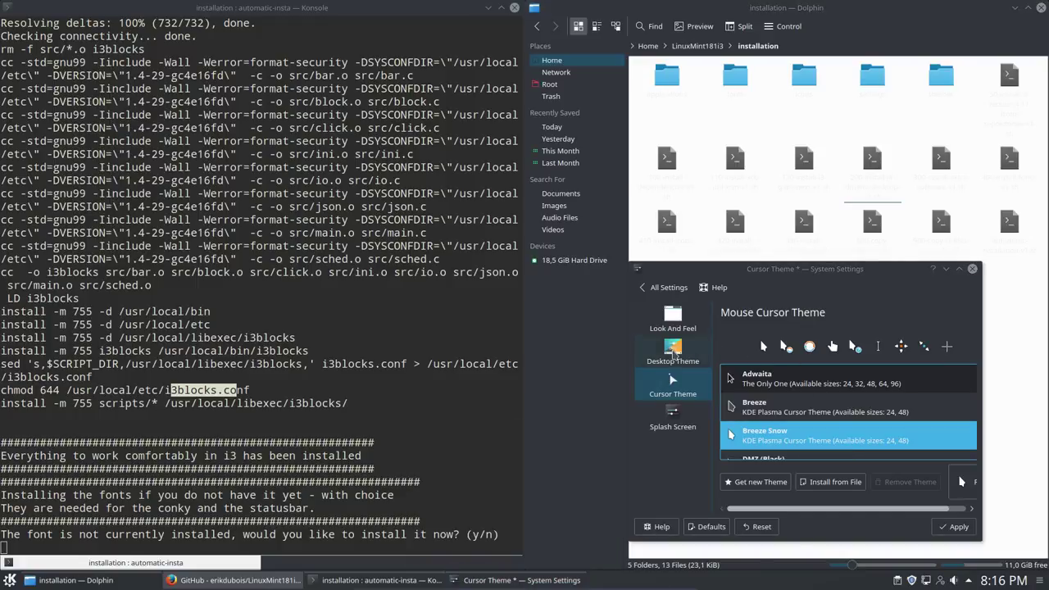
pyautogui.click(672, 352)
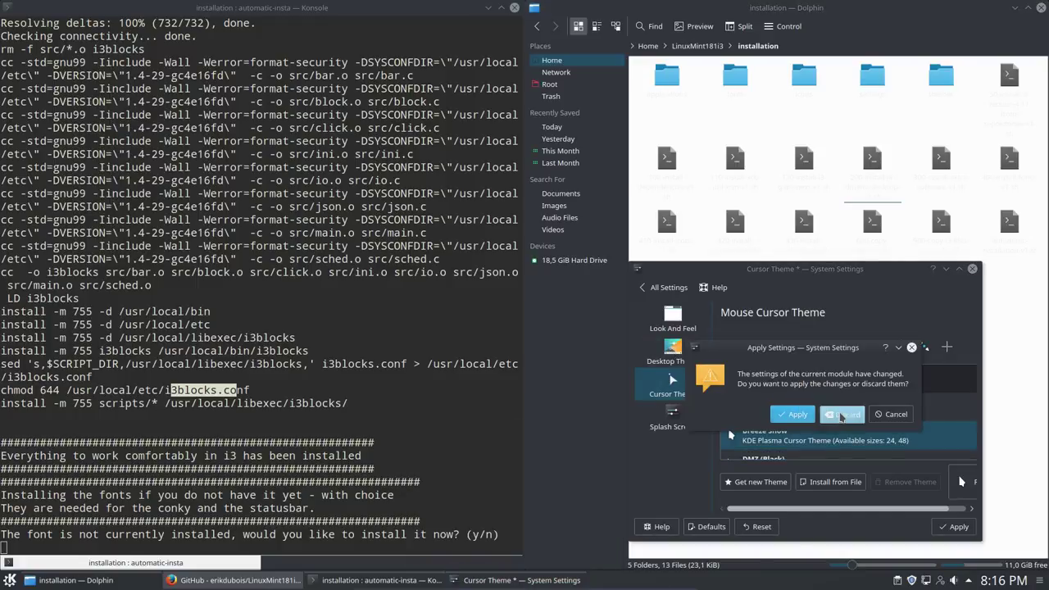
pyautogui.click(841, 415)
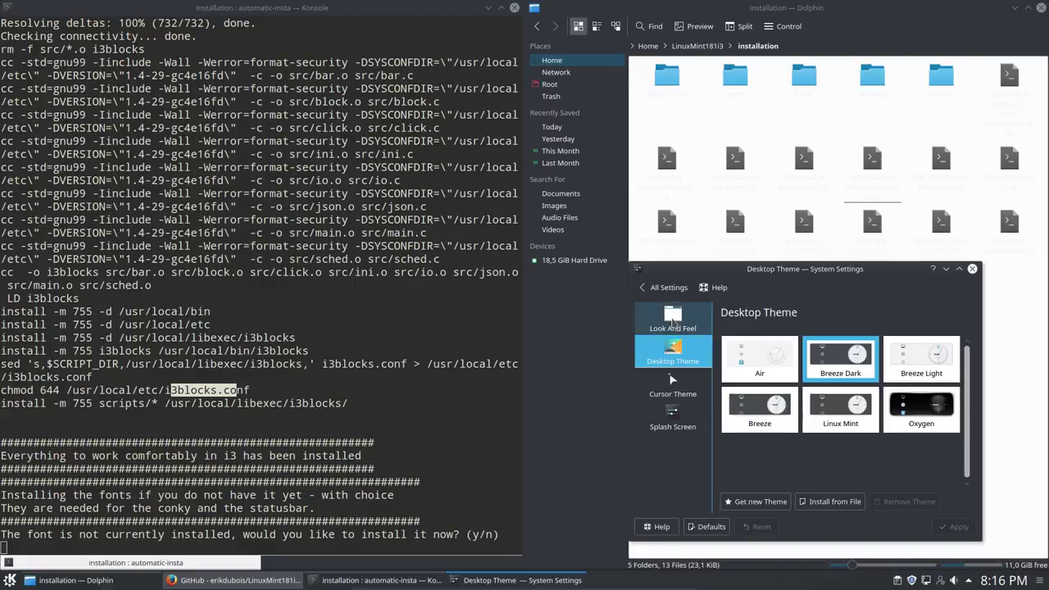
# Step: Apply the light Breeze look and feel and close System Settings
pyautogui.click(673, 324)
pyautogui.click(762, 408)
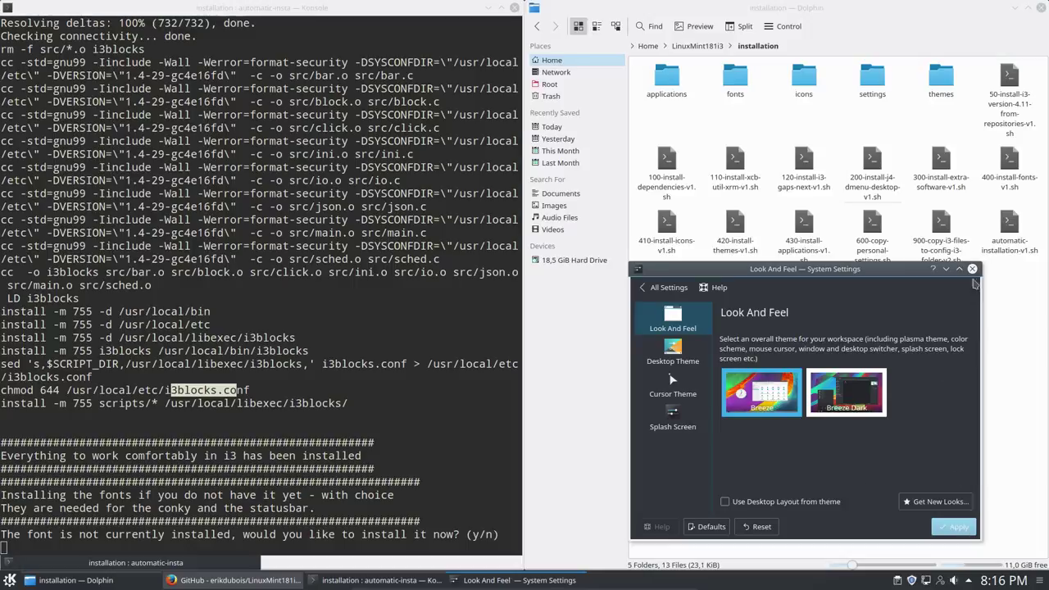
pyautogui.click(972, 269)
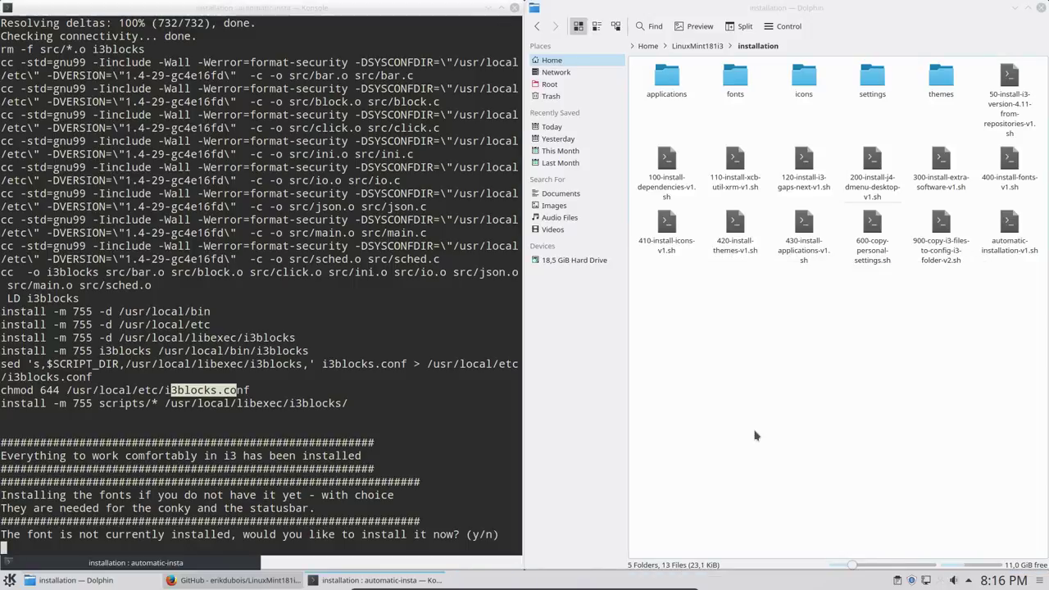
# Step: Answer y to both of the script's font installation questions in Konsole
pyautogui.click(769, 313)
pyautogui.moveTo(4, 534); pyautogui.dragTo(473, 533)
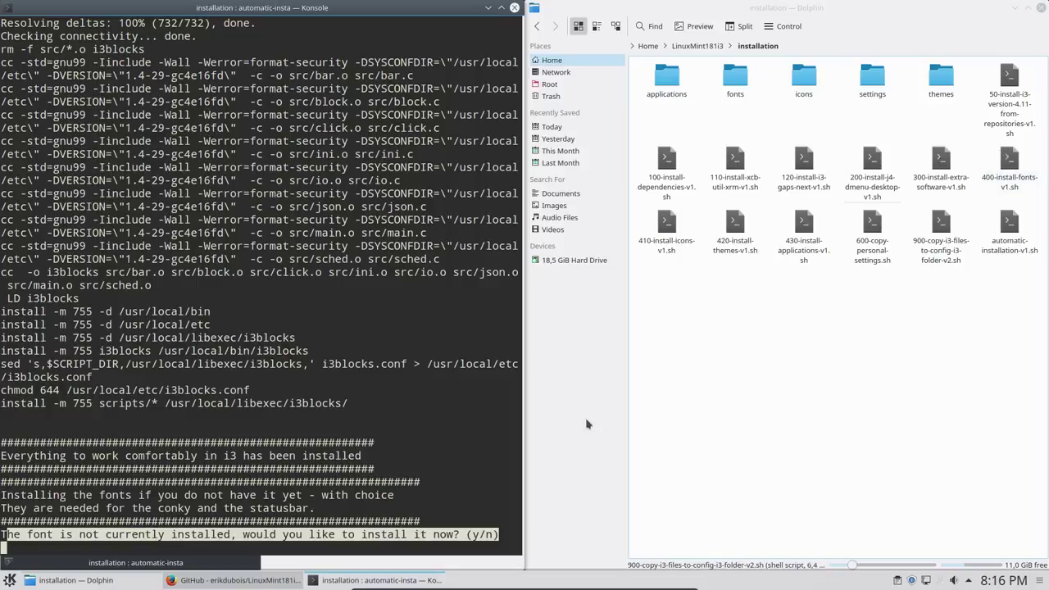
pyautogui.click(201, 484)
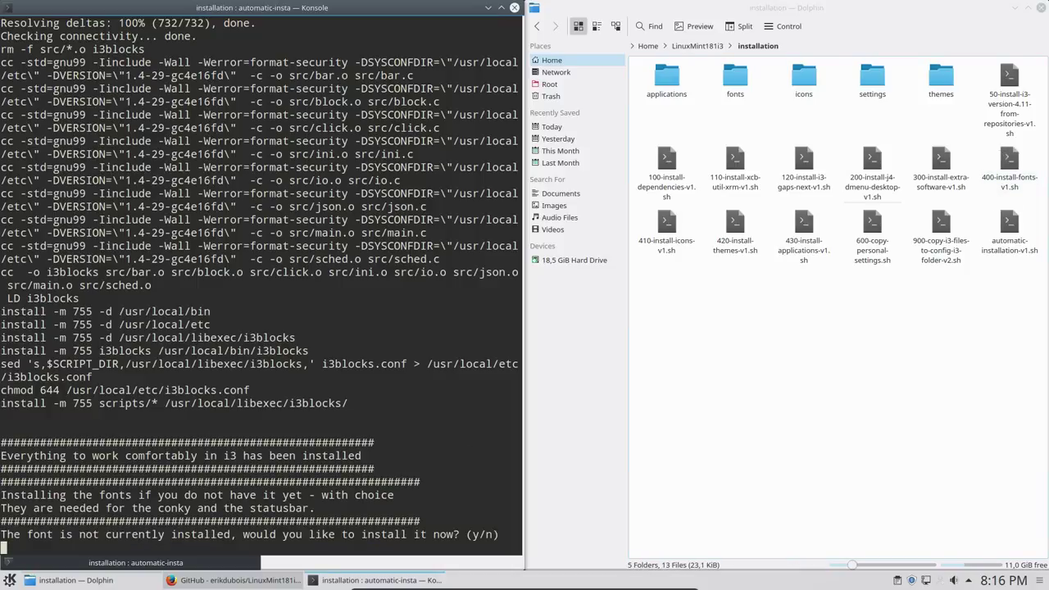
pyautogui.write('y')
pyautogui.press('Return')
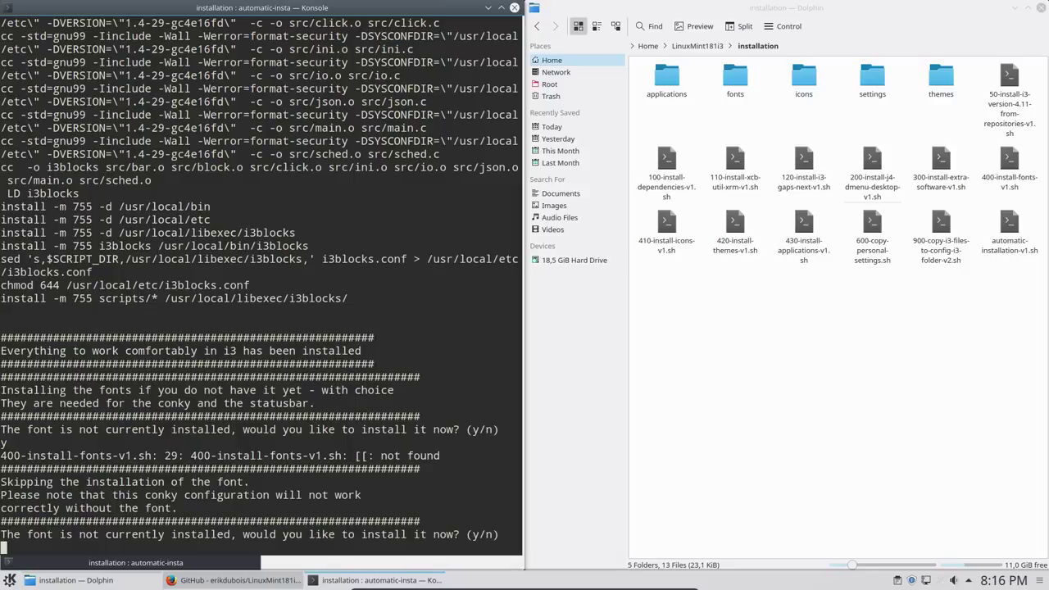
pyautogui.write('y')
pyautogui.press('Return')
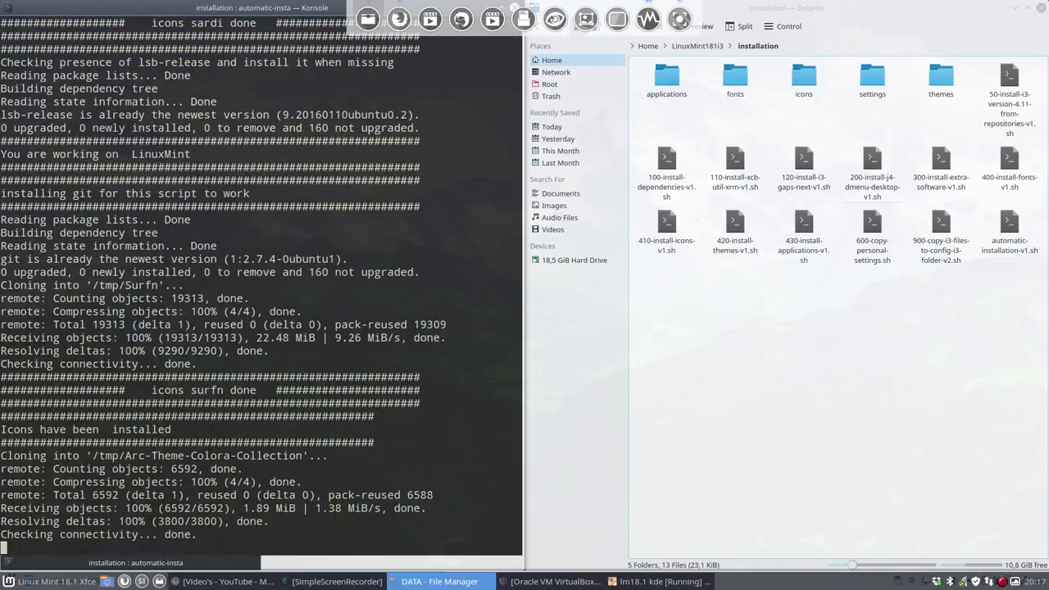
# Step: Track the installer's progress by selecting the 410, 430 and 600 scripts in Dolphin
pyautogui.click(778, 291)
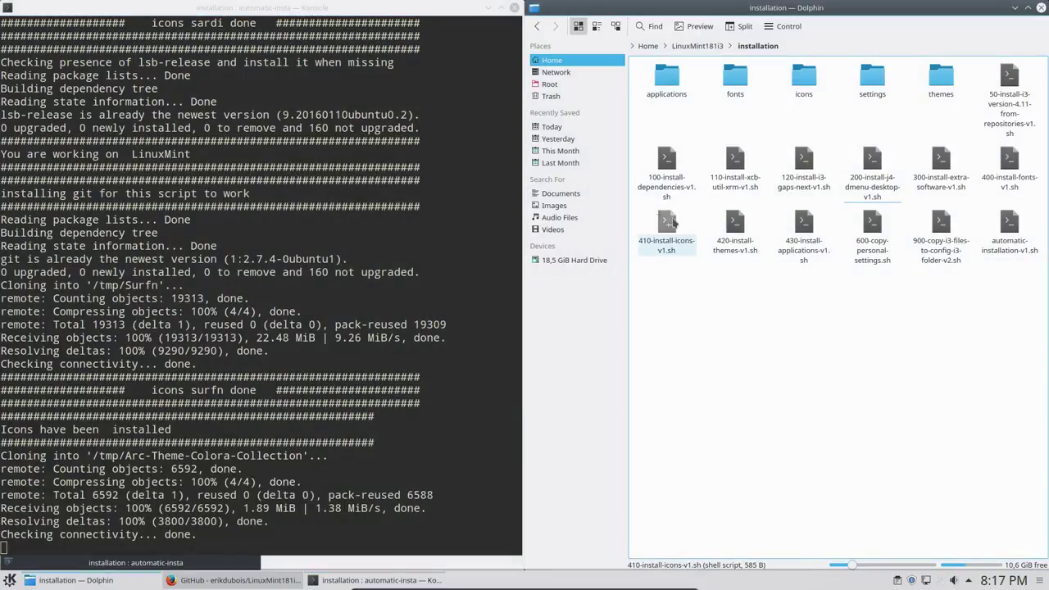
pyautogui.moveTo(667, 164); pyautogui.dragTo(669, 212)
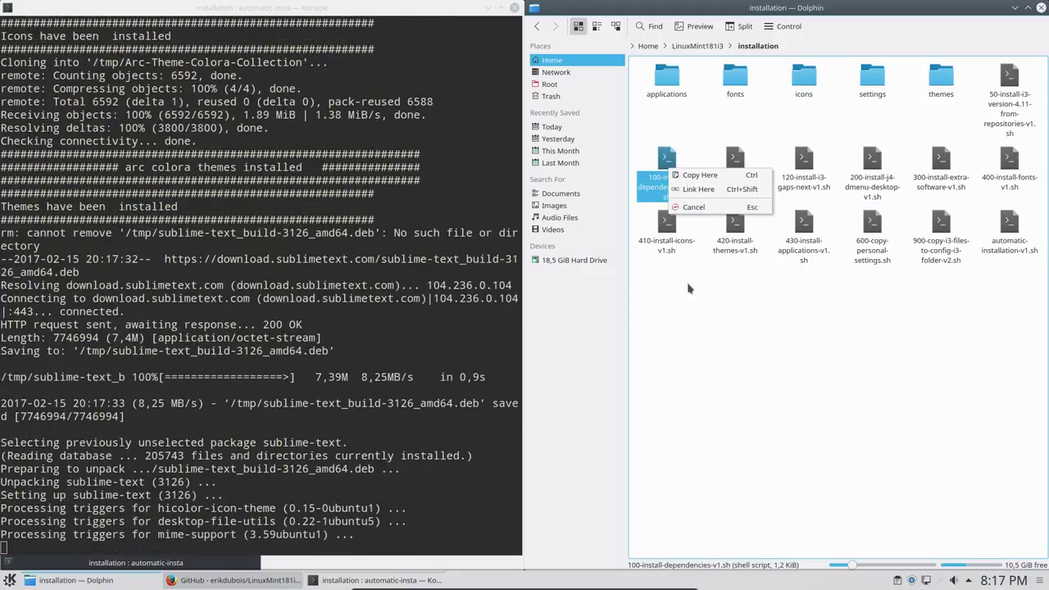
pyautogui.click(676, 269)
pyautogui.click(666, 237)
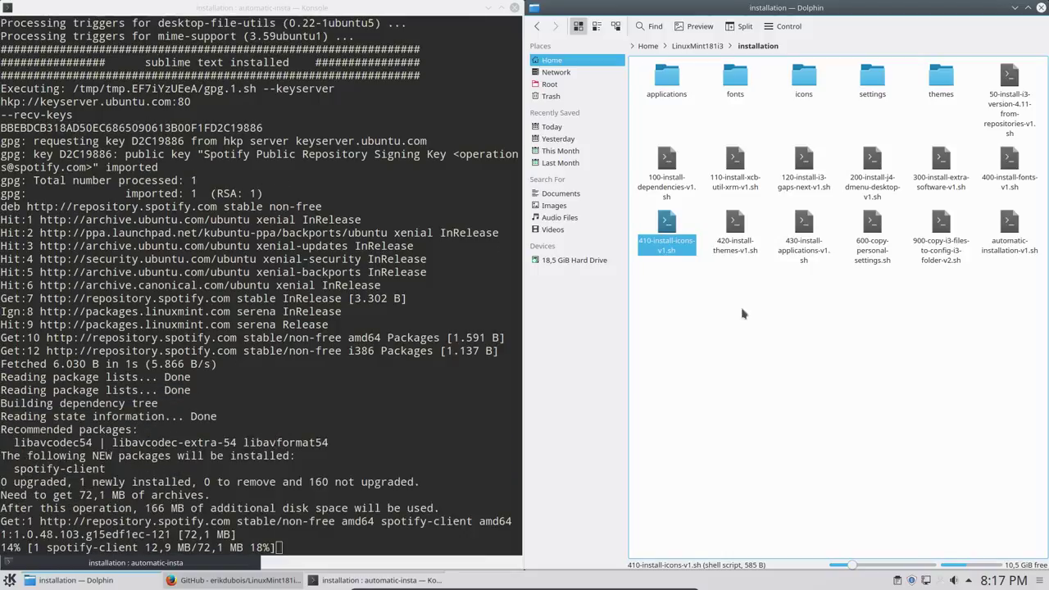
pyautogui.moveTo(798, 304); pyautogui.dragTo(827, 217)
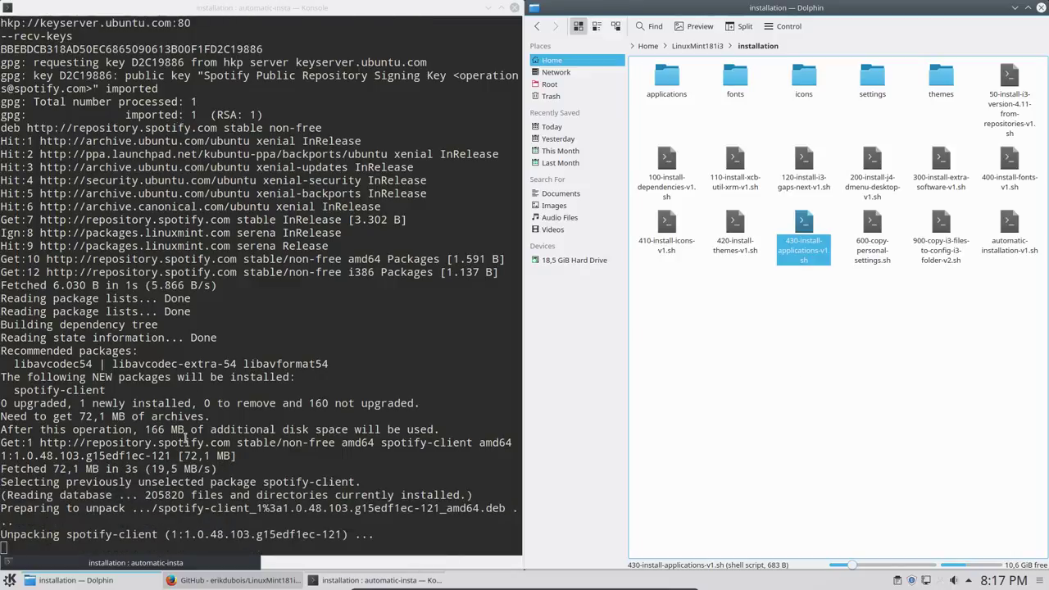
pyautogui.moveTo(202, 513); pyautogui.dragTo(162, 534)
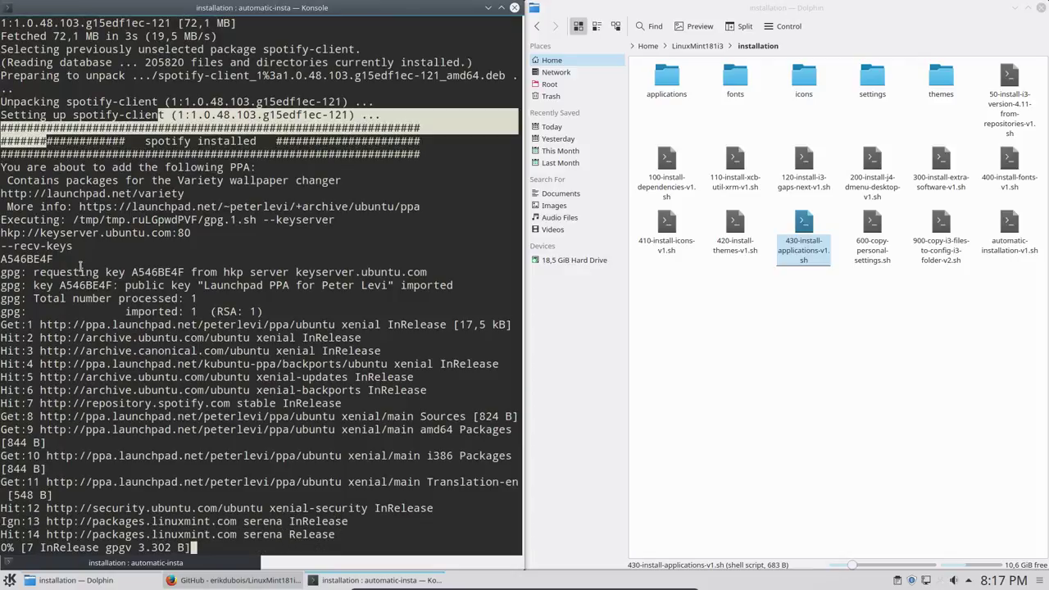
pyautogui.click(891, 352)
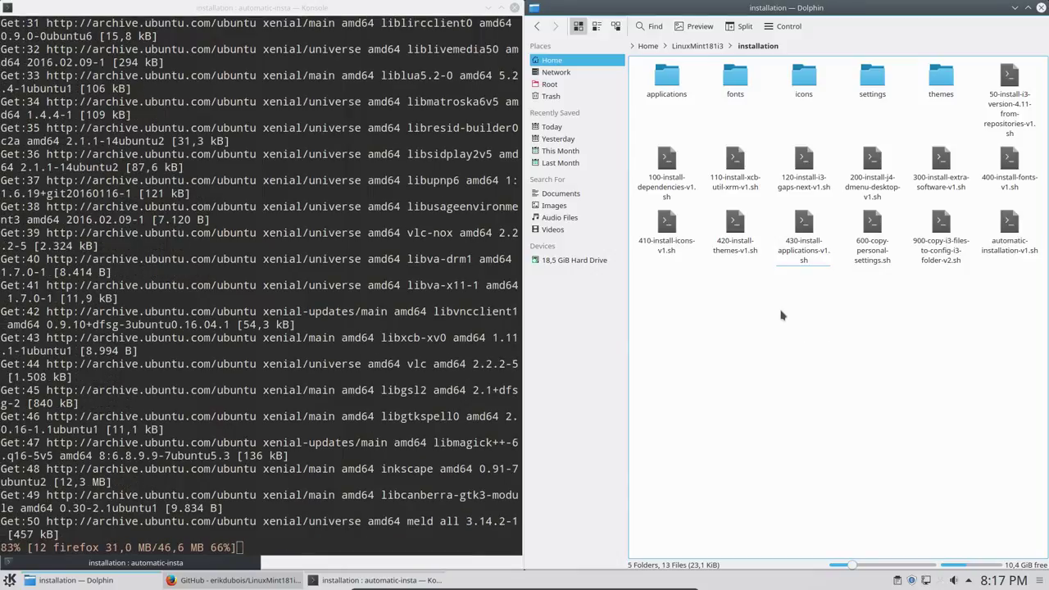
pyautogui.moveTo(785, 319); pyautogui.dragTo(828, 254)
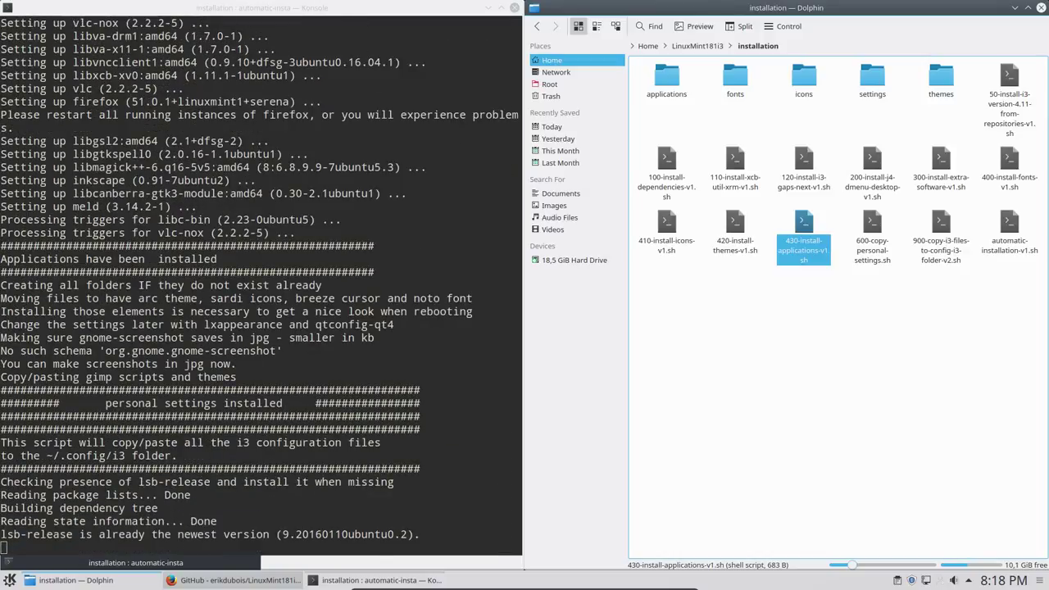
pyautogui.click(872, 233)
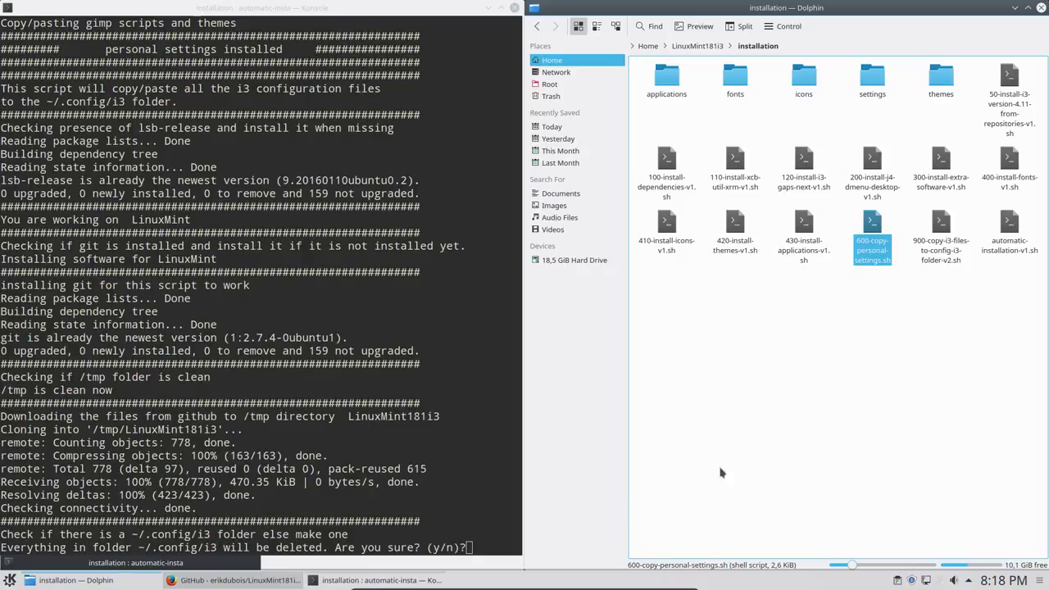
# Step: Answer y to replace ~/.config/i3 and highlight the LOG OFF AND LOG ON WITH I3 message
pyautogui.moveTo(925, 316); pyautogui.dragTo(969, 220)
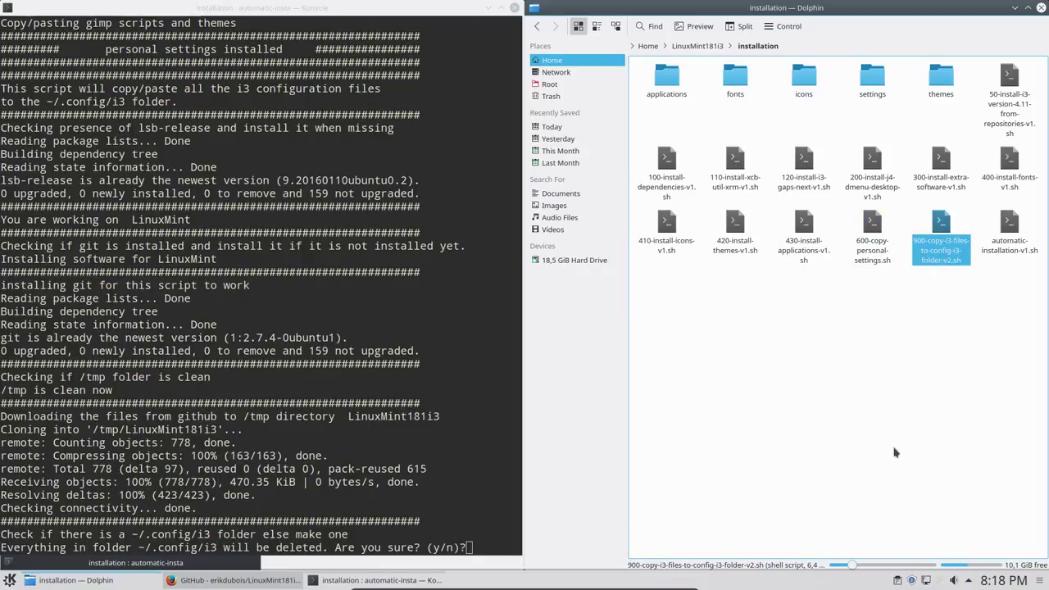
pyautogui.click(473, 508)
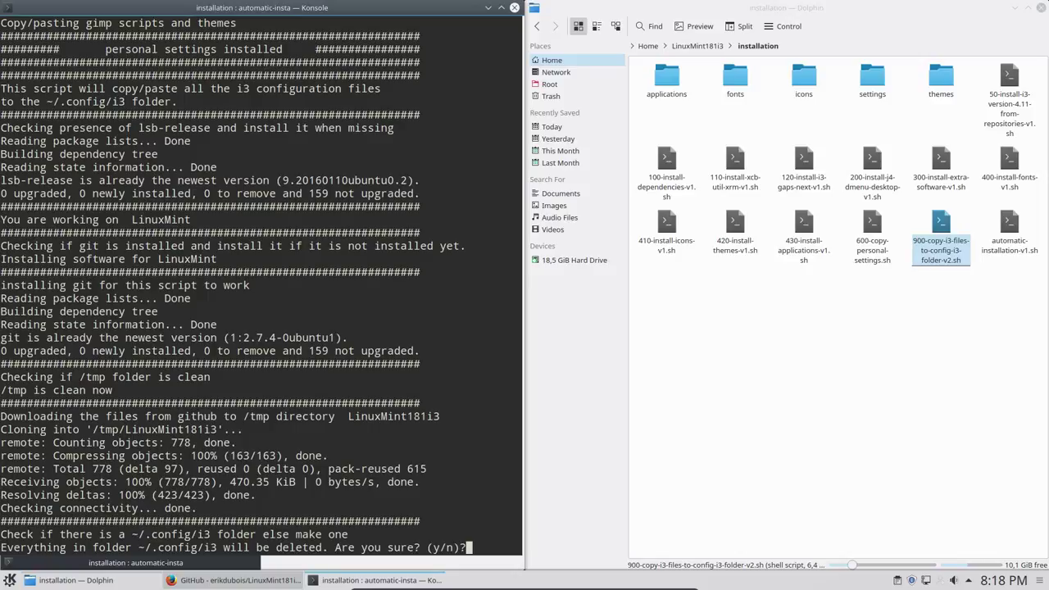
pyautogui.write('y')
pyautogui.press('Return')
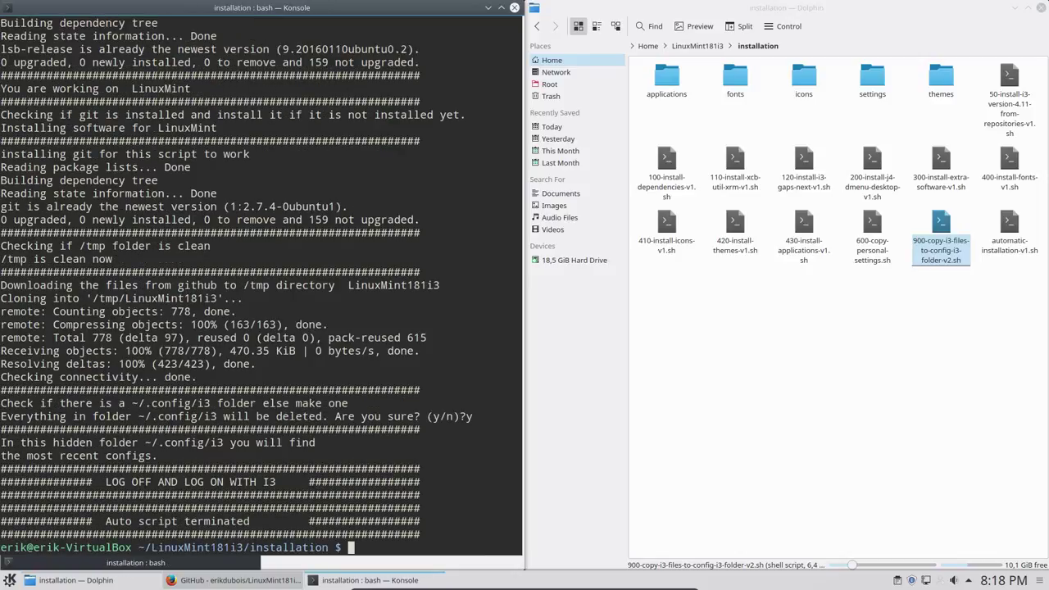
pyautogui.moveTo(101, 481); pyautogui.dragTo(282, 483)
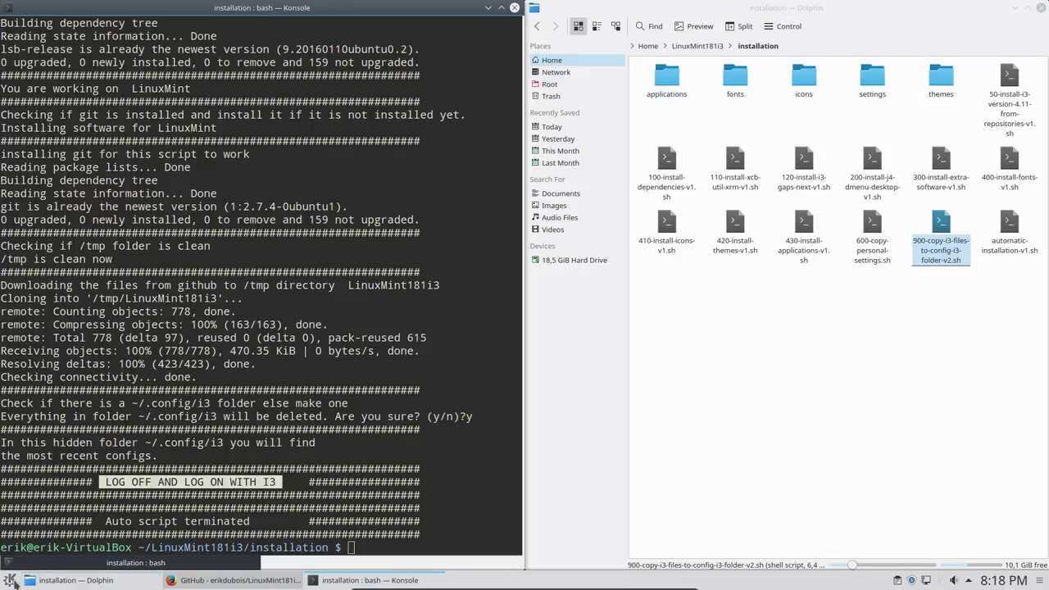
pyautogui.click(11, 580)
# Step: Log out of KDE Plasma from the Kickoff Leave tab and confirm Logout
pyautogui.click(232, 541)
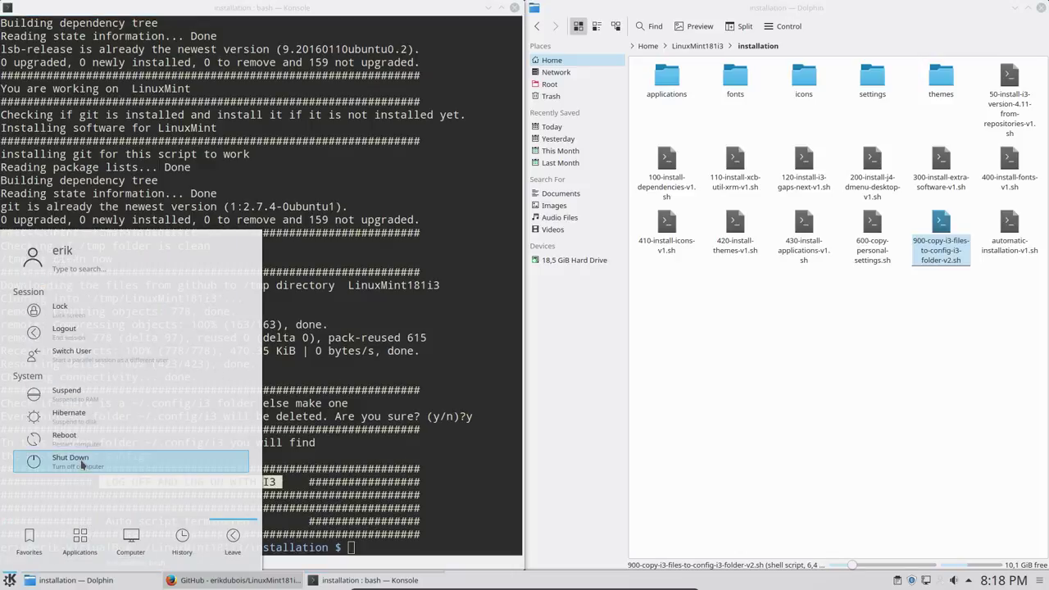
pyautogui.click(66, 329)
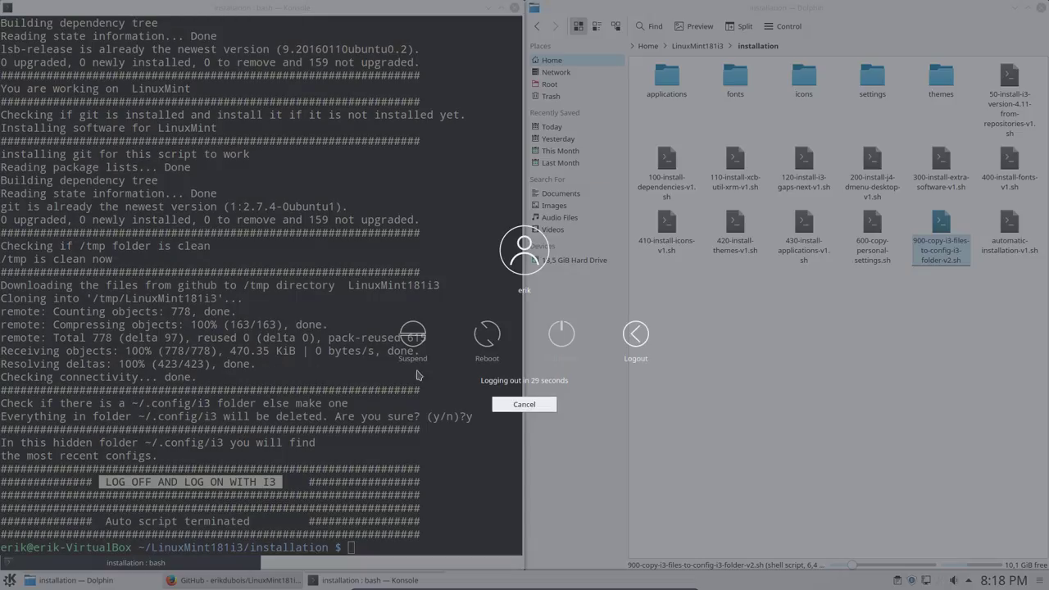
pyautogui.click(625, 337)
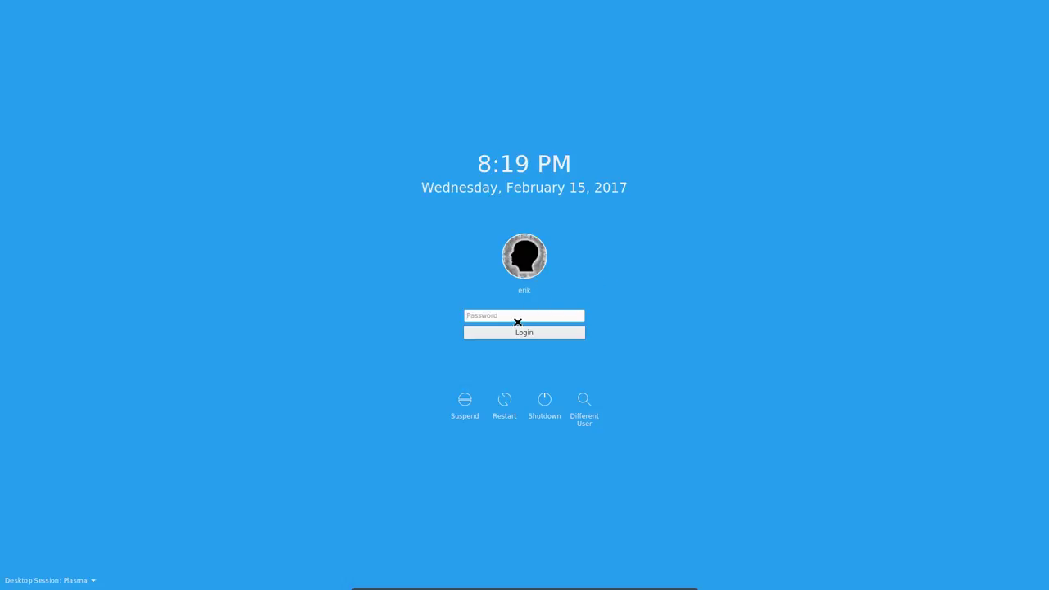
# Step: Pick the i3 desktop session at the SDDM screen and sign in with the password
pyautogui.click(517, 321)
pyautogui.click(18, 580)
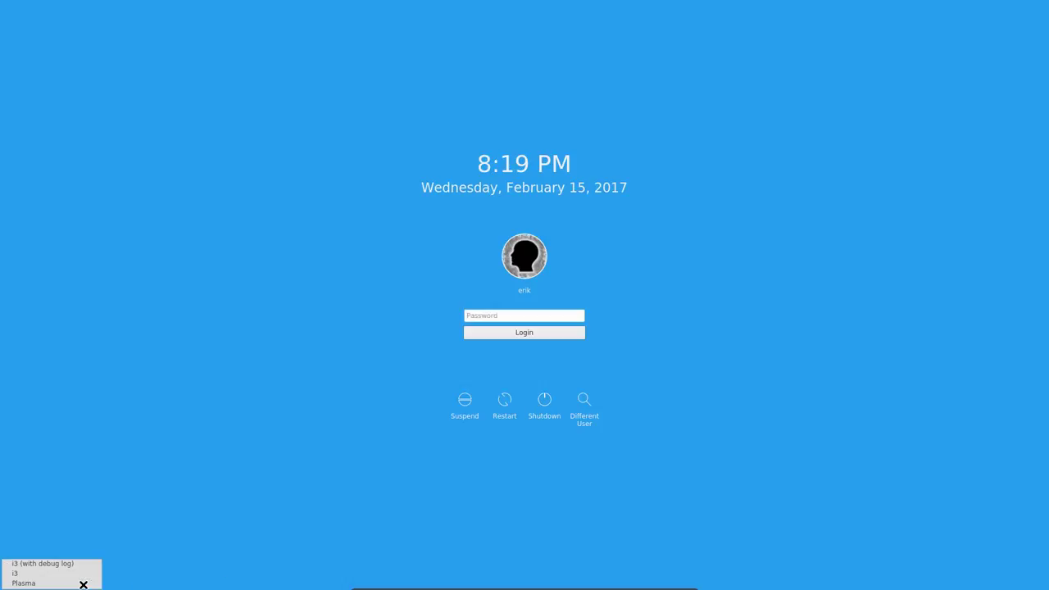
pyautogui.click(15, 576)
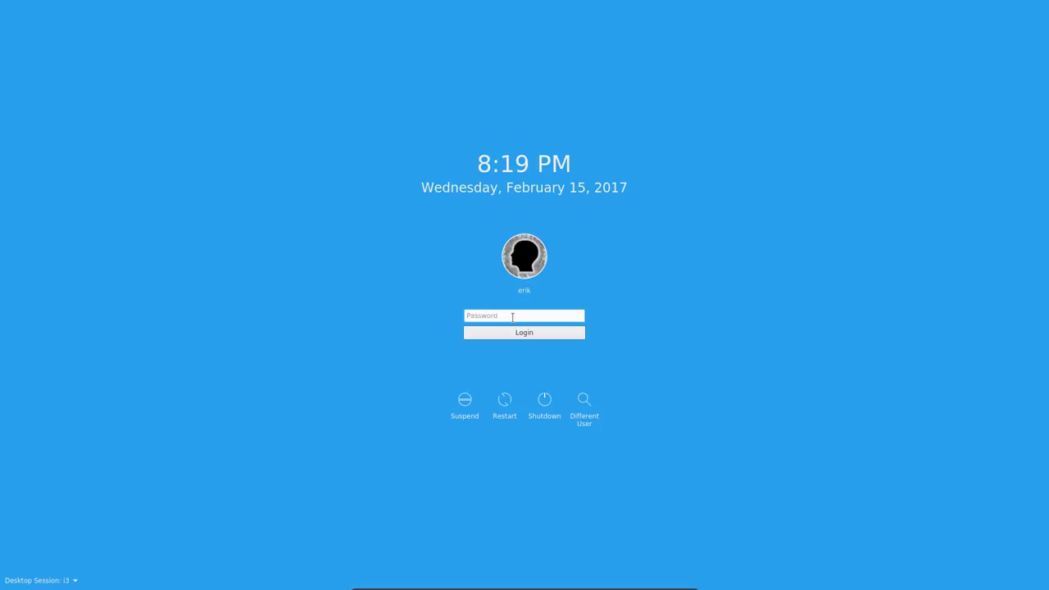
pyautogui.write('••')
pyautogui.click(523, 333)
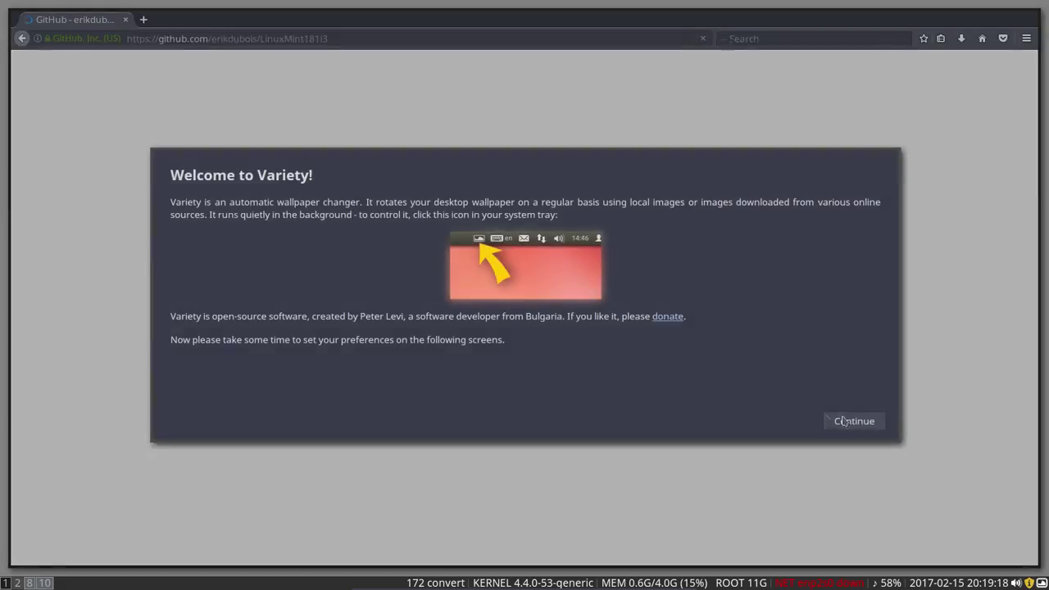
# Step: Dismiss the Variety welcome dialog, decline the VRTY.ORG offer and close the Variety preferences
pyautogui.click(844, 422)
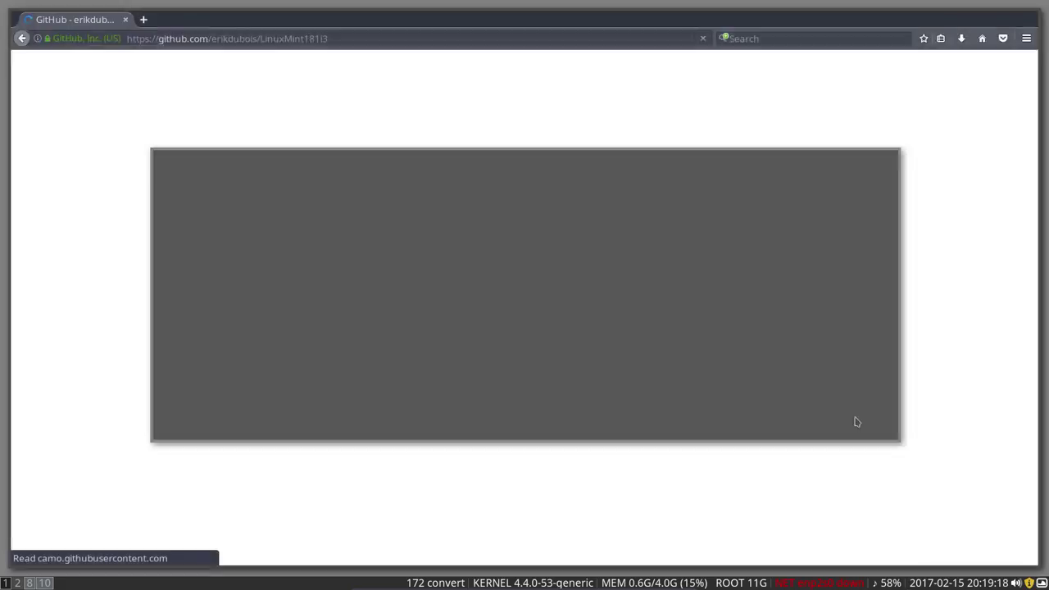
pyautogui.click(802, 440)
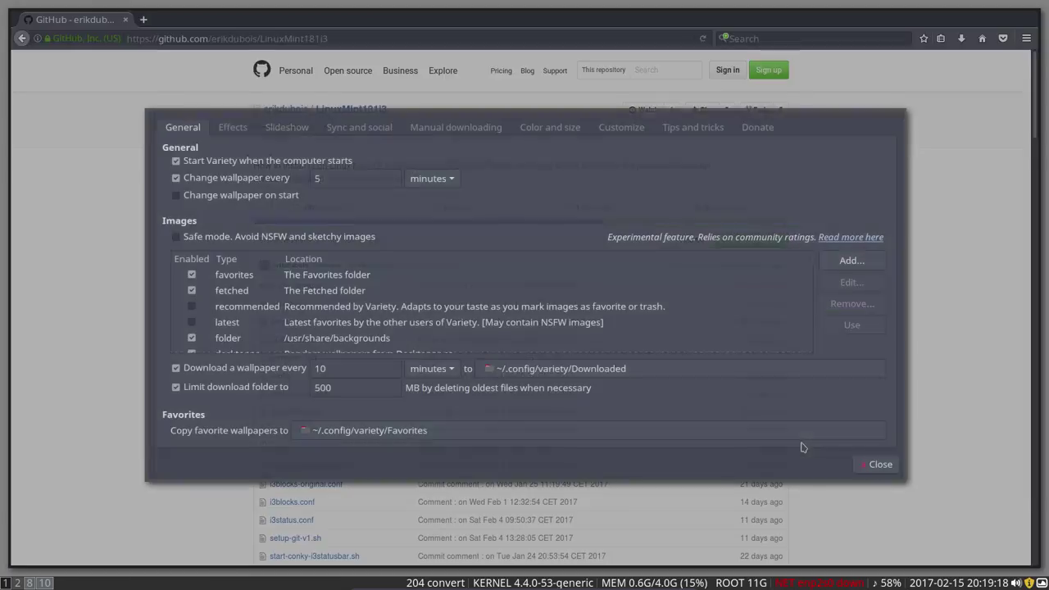
pyautogui.click(876, 467)
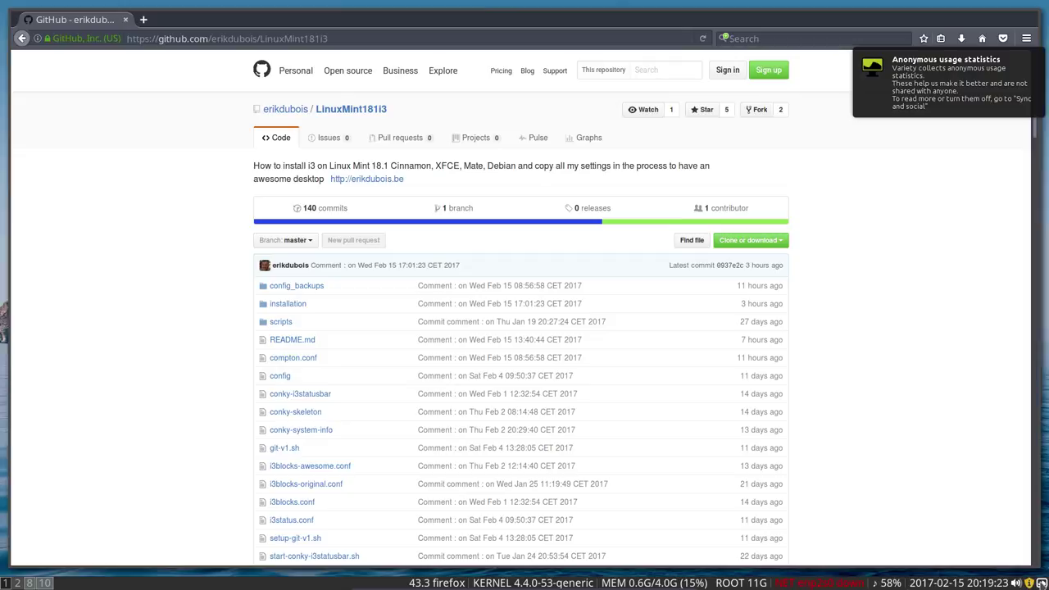
# Step: Cycle through workspaces 3, 8, 10, 2 and 1, ending on the empty Sublime Text editor
pyautogui.press('super+3')
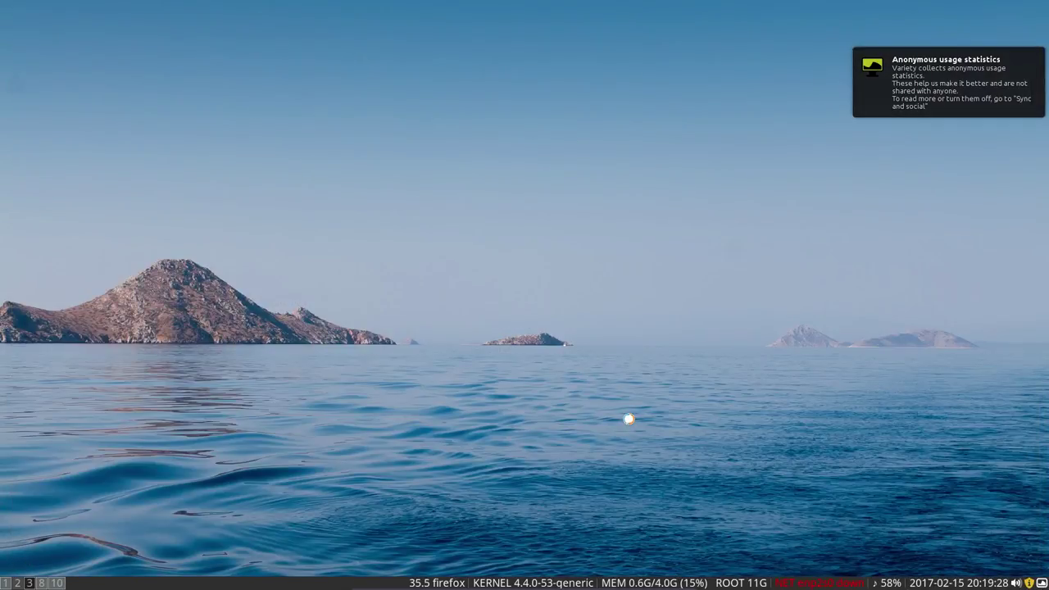
pyautogui.click(45, 583)
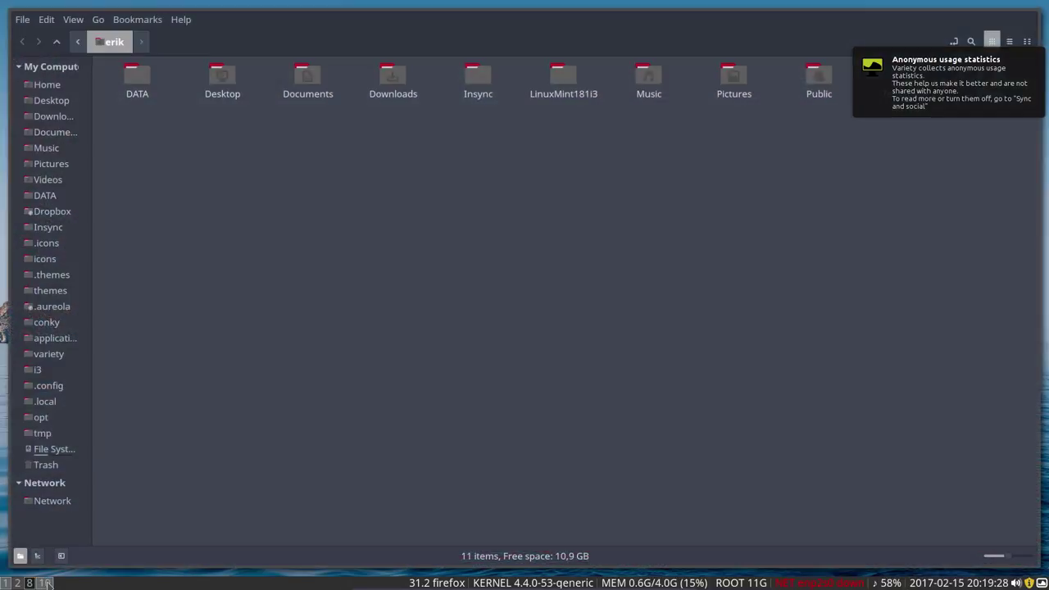
pyautogui.click(45, 583)
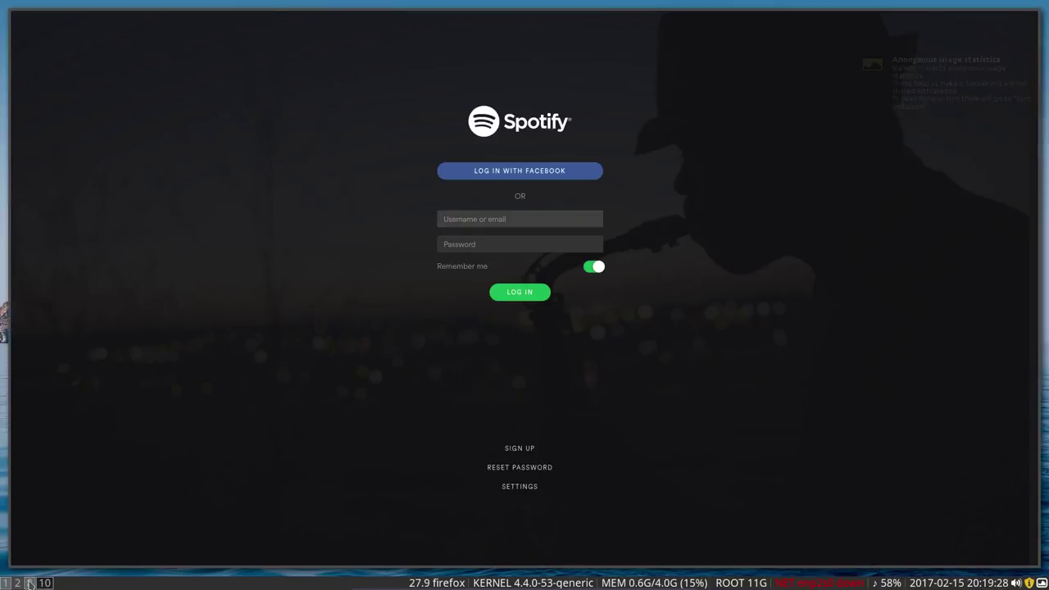
pyautogui.click(28, 582)
pyautogui.click(17, 583)
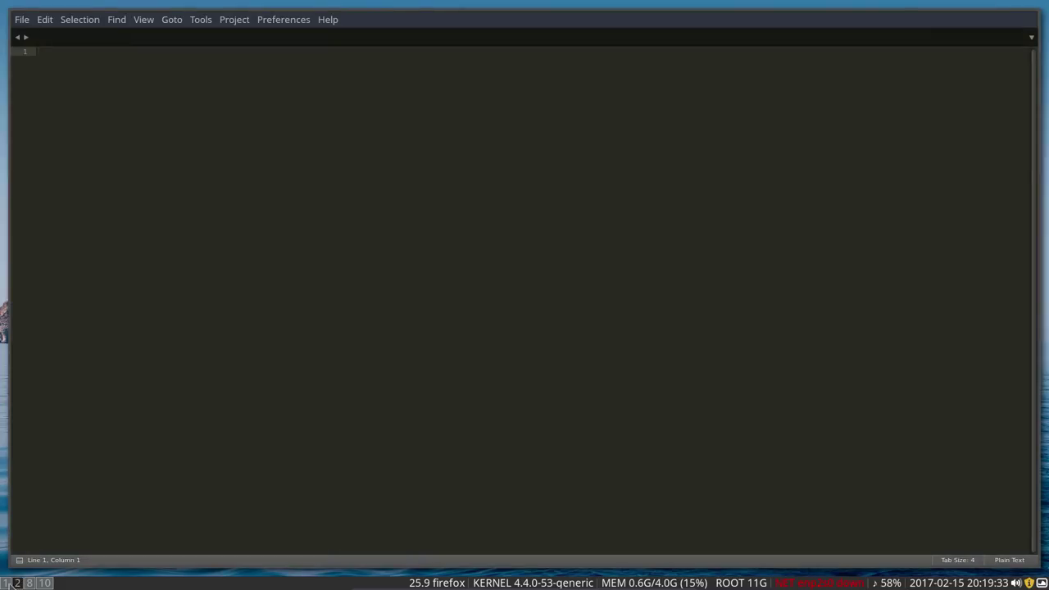
pyautogui.click(5, 583)
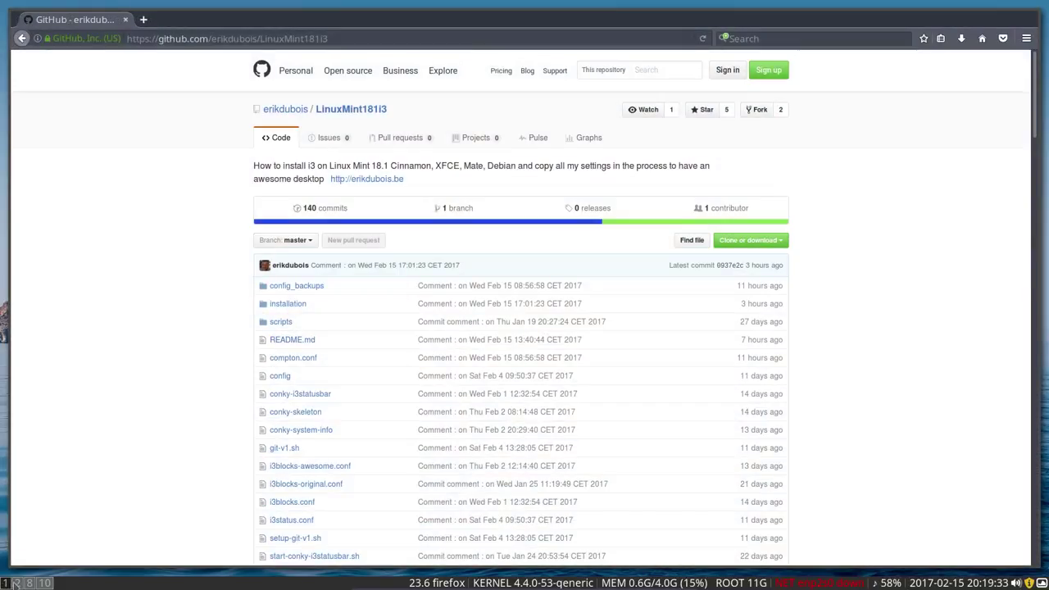
pyautogui.click(17, 583)
pyautogui.click(28, 583)
pyautogui.click(45, 583)
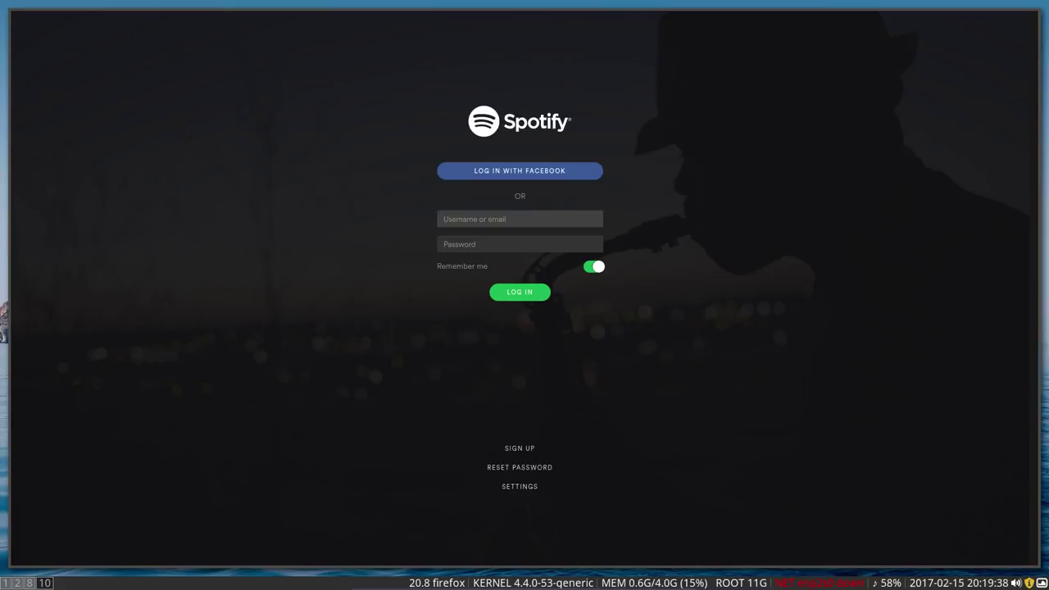
pyautogui.click(18, 583)
pyautogui.click(14, 583)
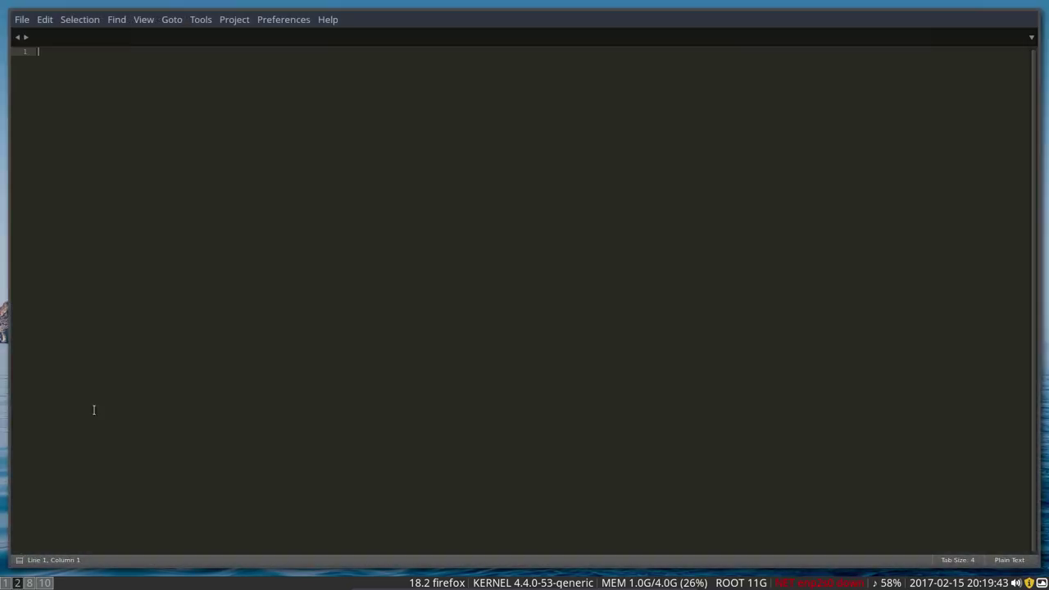
# Step: Type the note 'installation was a successsssss...' and add blank lines below it
pyautogui.write('ins')
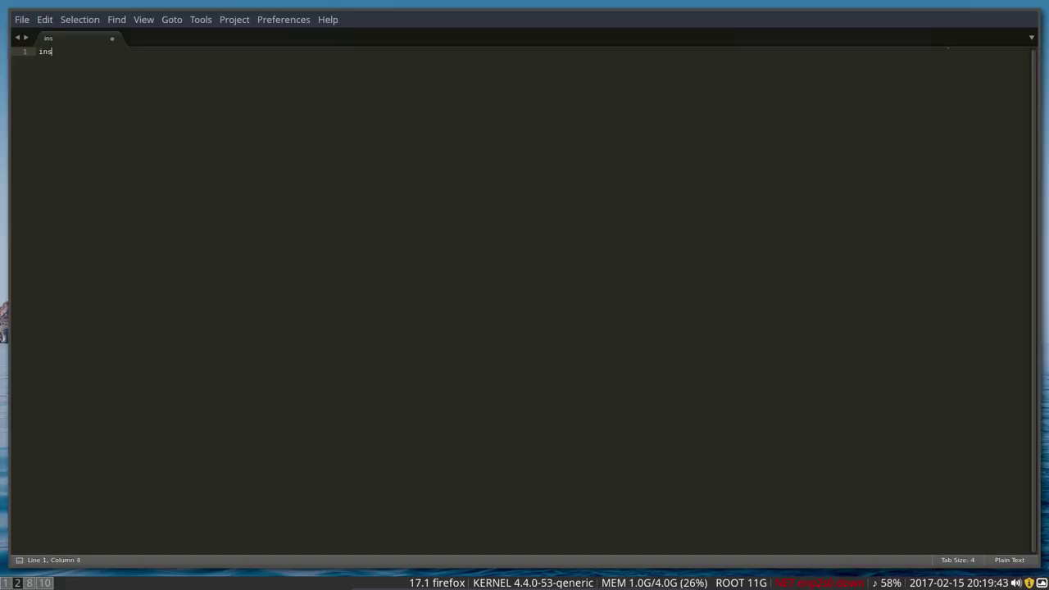
pyautogui.write('tallati')
pyautogui.write('on w')
pyautogui.write('as a succe')
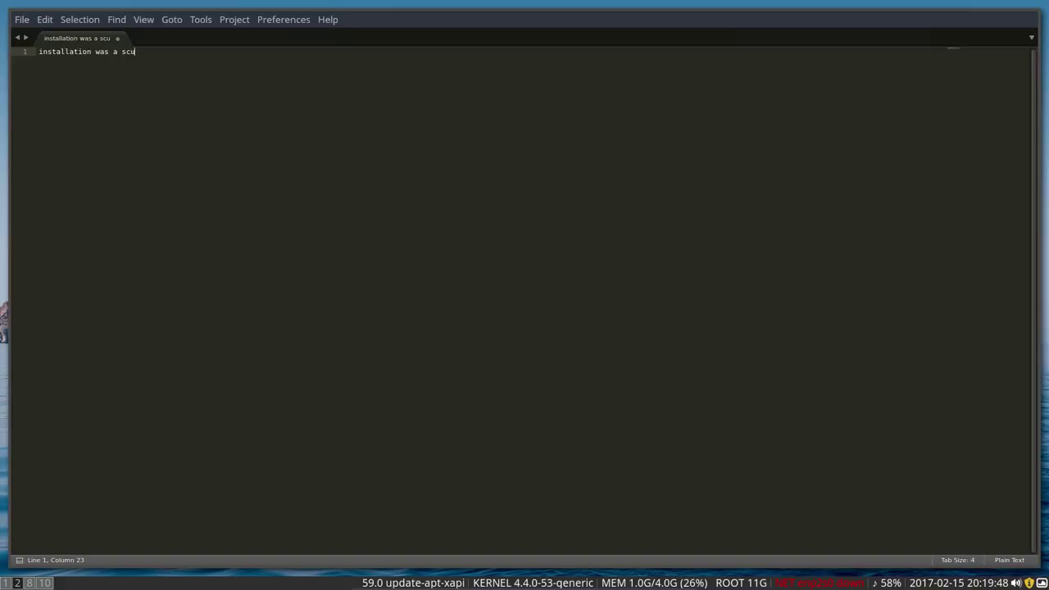
pyautogui.write('sss..')
pyautogui.press('BackSpace')
pyautogui.press('BackSpace')
pyautogui.write('sss')
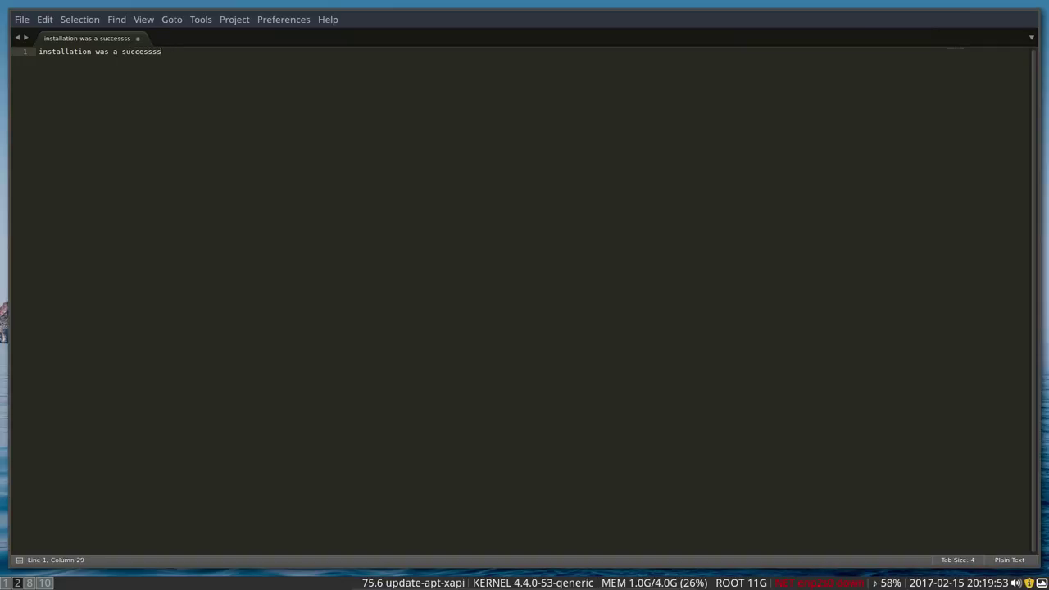
pyautogui.press('Return')
pyautogui.press('Return')
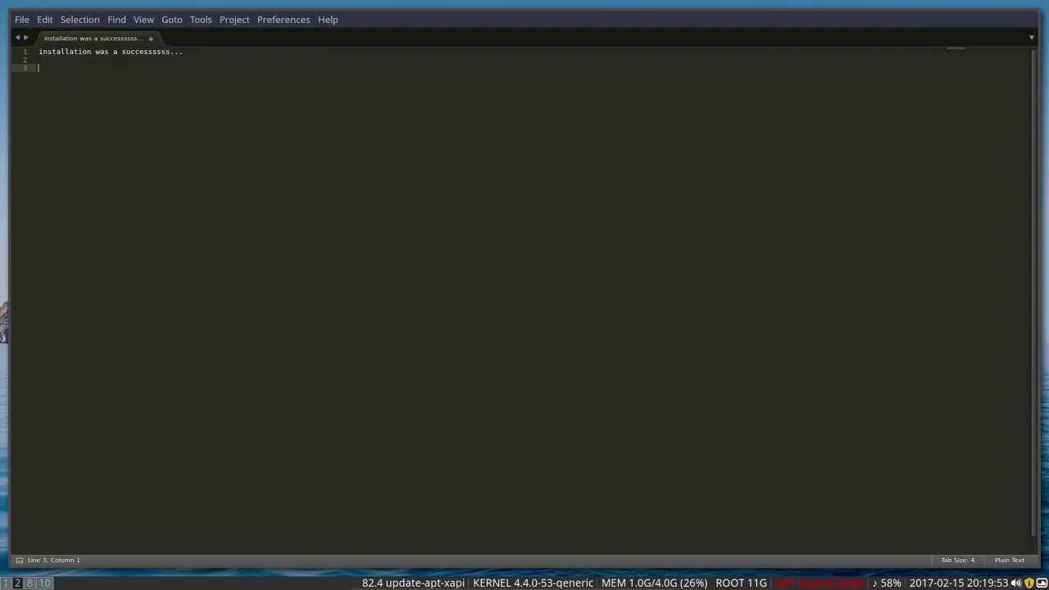
# Step: Add the note that two fonts are struggling, then enlarge the editor text two steps
pyautogui.write('how')
pyautogui.press('BackSpace')
pyautogui.press('BackSpace')
pyautogui.press('BackSpace')
pyautogui.write('t')
pyautogui.press('BackSpace')
pyautogui.press('BackSpace')
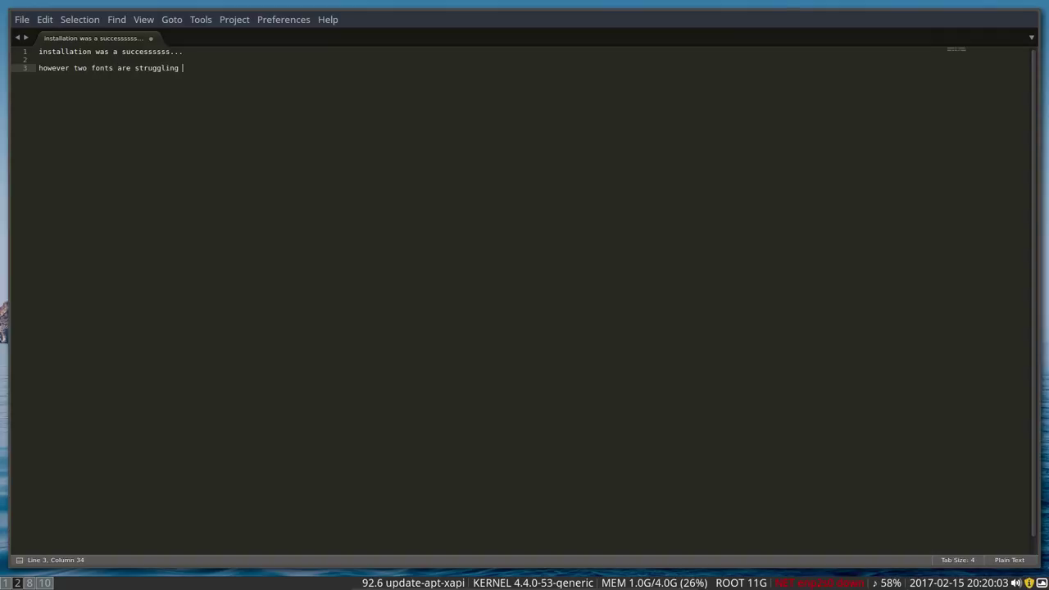
pyautogui.write('inst me')
pyautogui.press('Return')
pyautogui.press('Return')
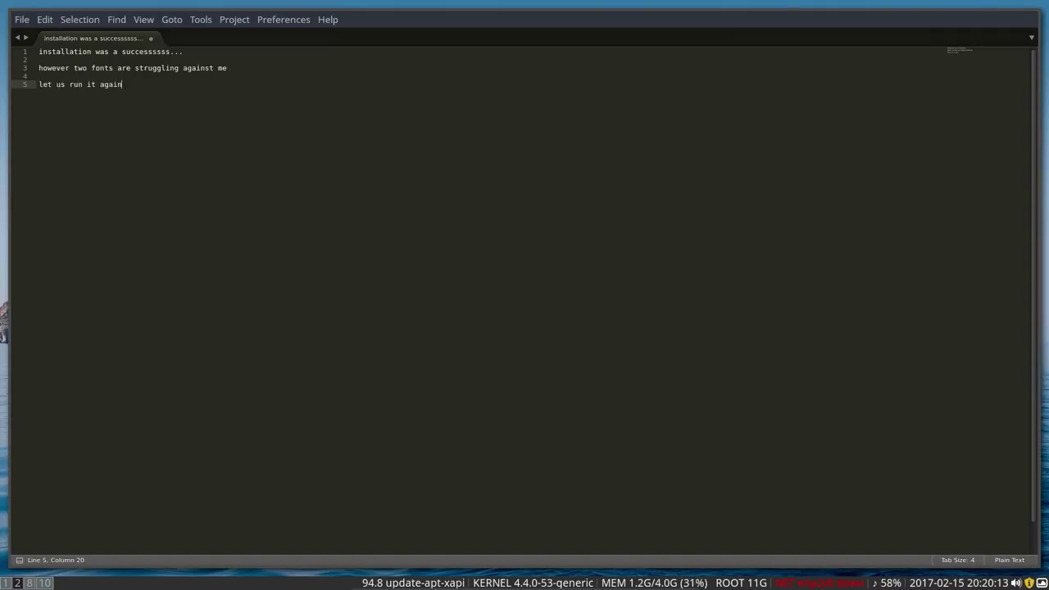
pyautogui.hotkey('ctrl', '=')
pyautogui.hotkey('ctrl', '=')
pyautogui.hotkey('ctrl', '=')
pyautogui.hotkey('ctrl', '=')
pyautogui.hotkey('ctrl', '=')
pyautogui.hotkey('ctrl', '=')
pyautogui.hotkey('ctrl', '=')
pyautogui.hotkey('ctrl', '=')
pyautogui.hotkey('ctrl', '=')
pyautogui.hotkey('ctrl', '=')
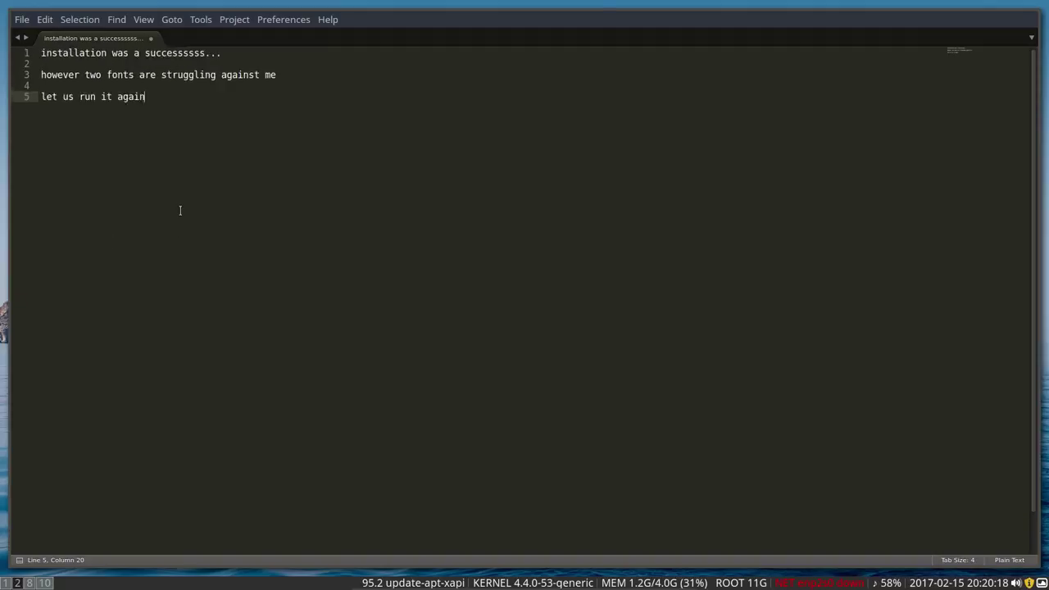
pyautogui.hotkey('ctrl', '=')
pyautogui.hotkey('ctrl', '=')
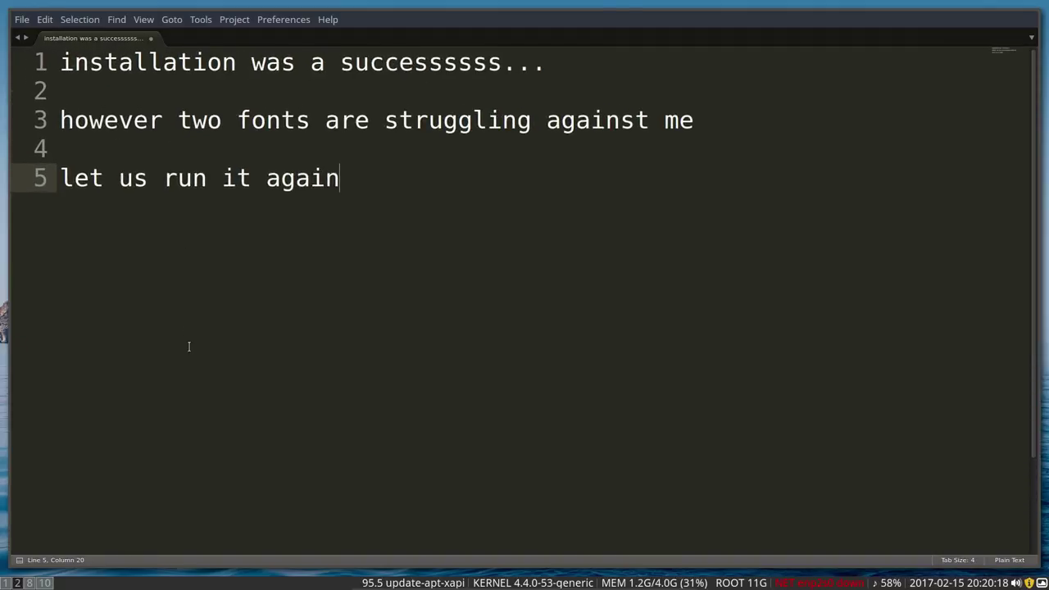
# Step: On the file manager workspace, browse DATA, Downloads, Desktop and back to the home folder
pyautogui.click(30, 583)
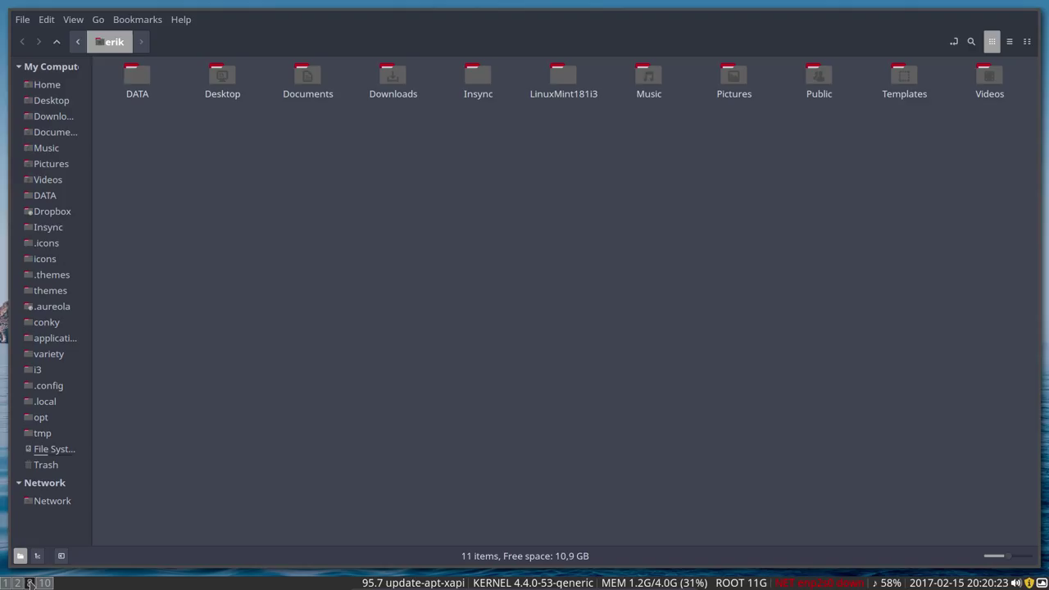
pyautogui.doubleClick(136, 82)
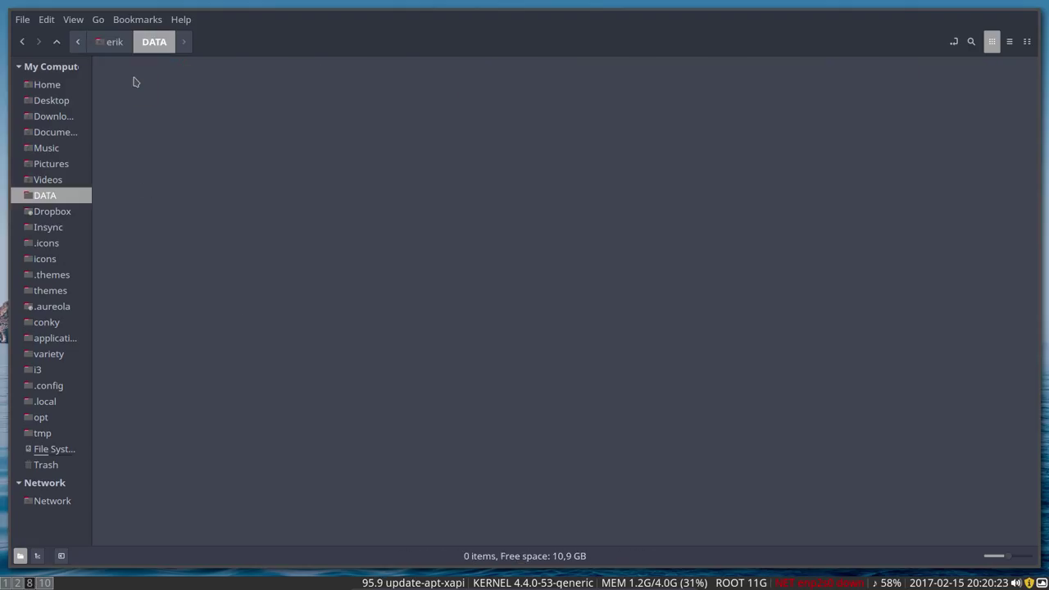
pyautogui.click(58, 118)
pyautogui.click(55, 102)
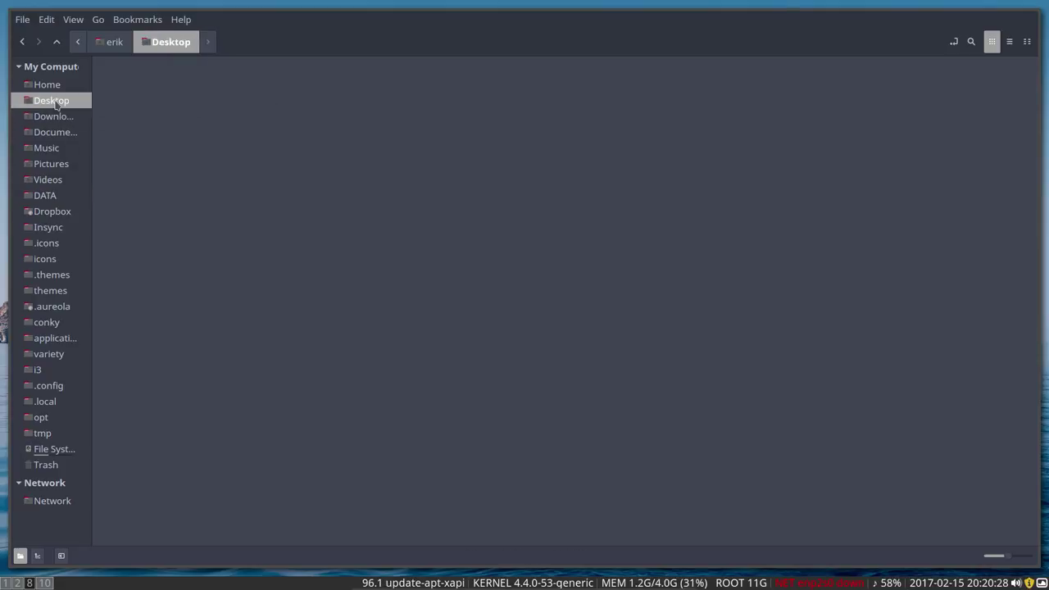
pyautogui.click(54, 87)
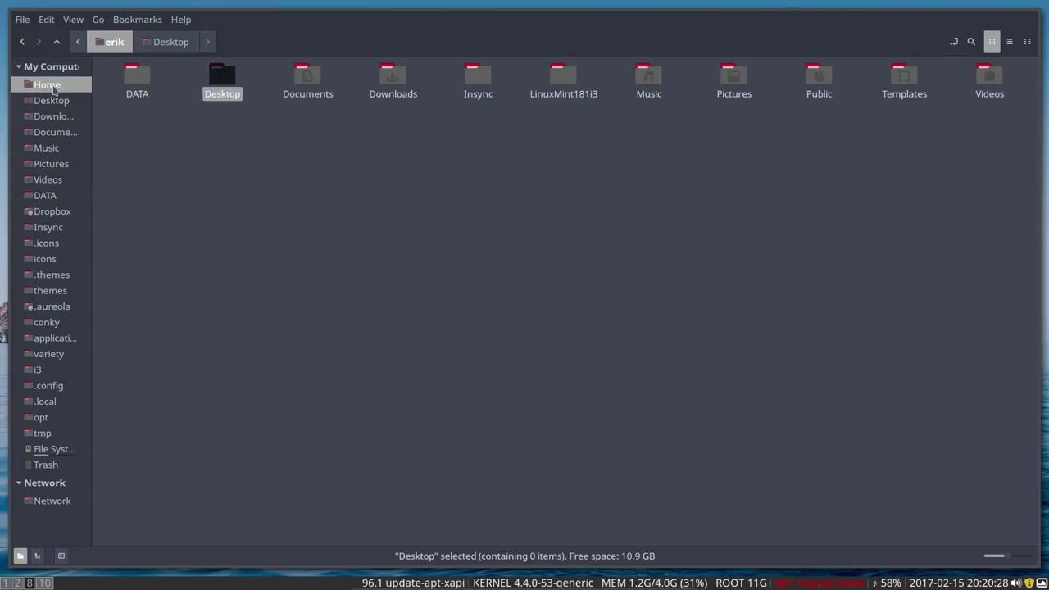
pyautogui.doubleClick(134, 81)
pyautogui.click(122, 46)
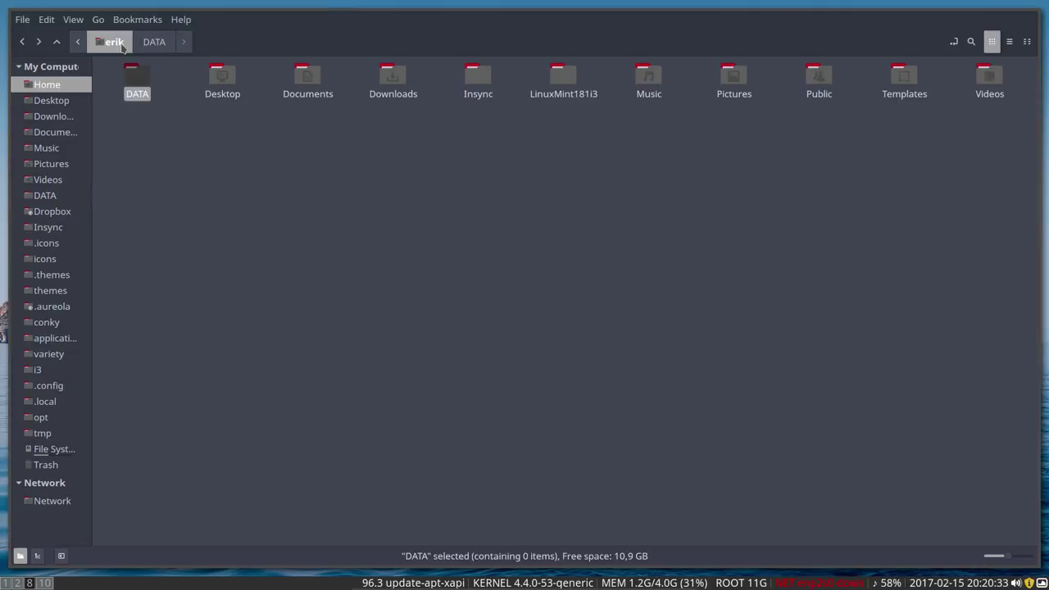
pyautogui.click(393, 129)
# Step: Open ~/LinuxMint181i3/installation and select the 400-install-fonts-v1.sh script
pyautogui.doubleClick(560, 75)
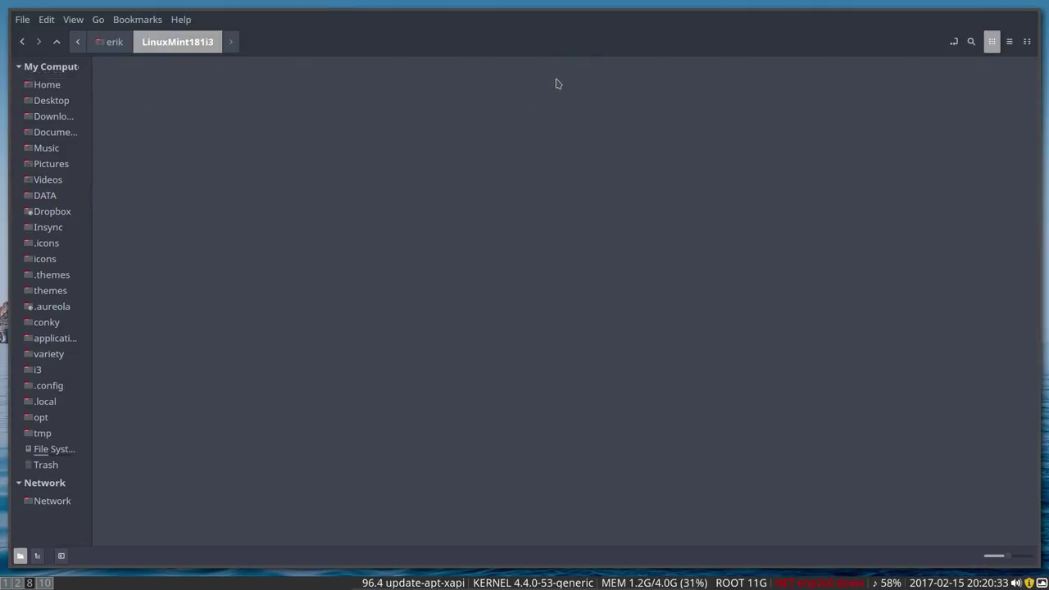
pyautogui.doubleClick(222, 76)
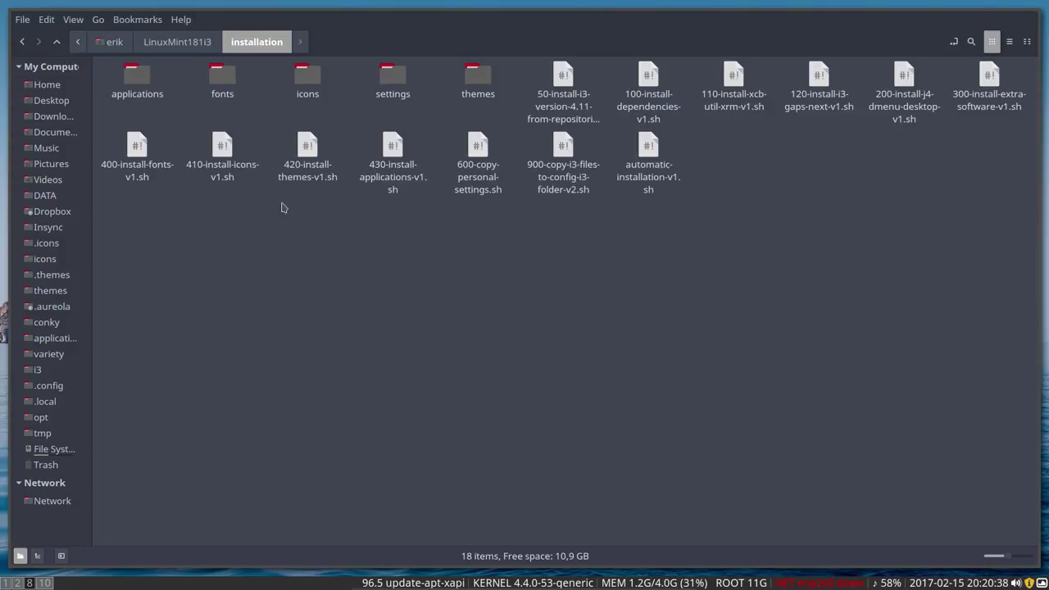
pyautogui.click(137, 148)
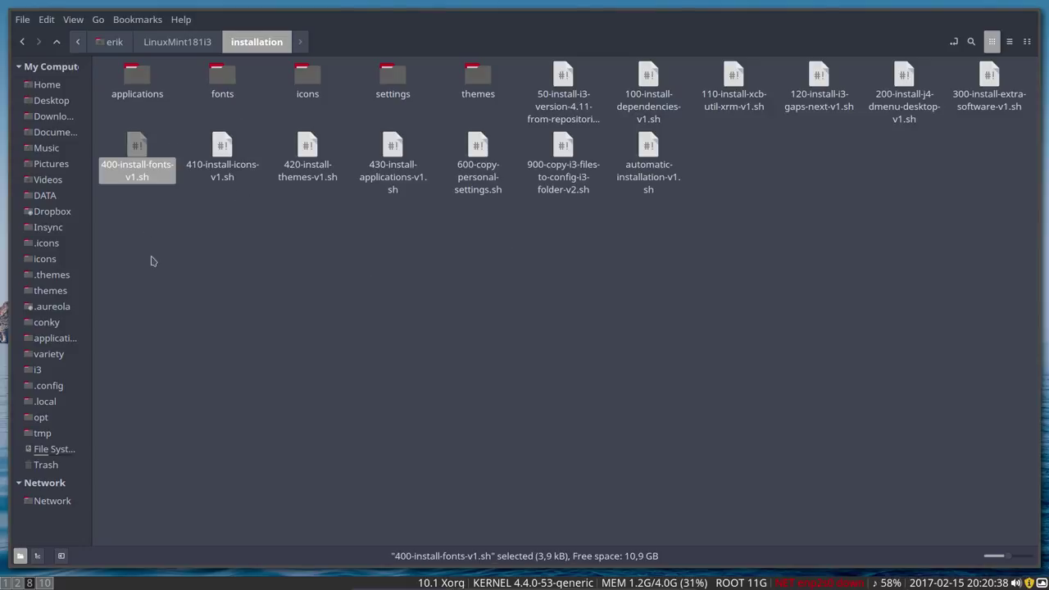
pyautogui.rightClick(215, 248)
# Step: Open a terminal in the installation folder, type './400', and set a custom Monospace 16 font
pyautogui.click(282, 297)
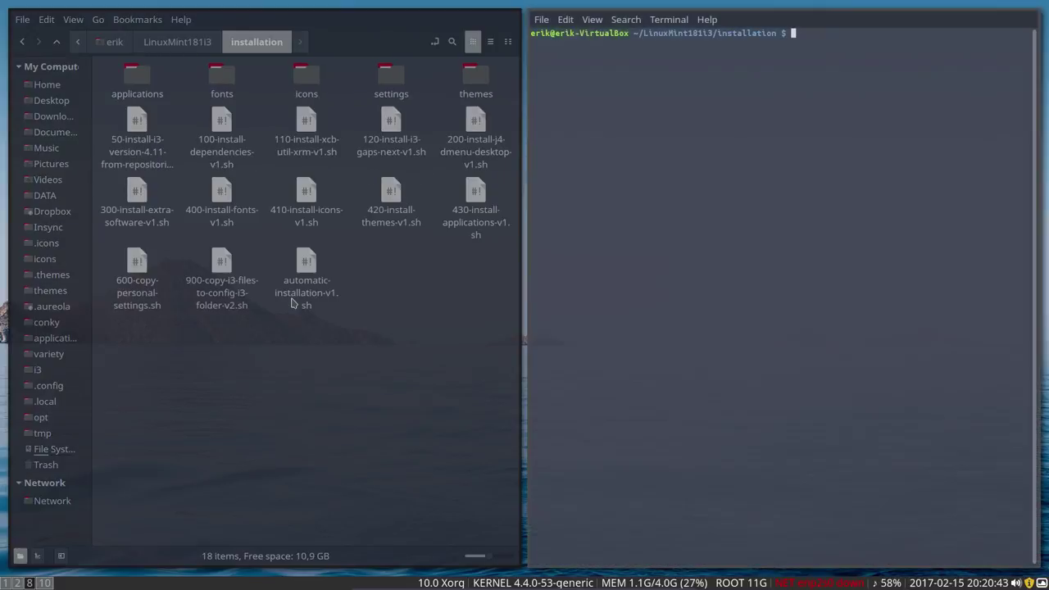
pyautogui.write('./4')
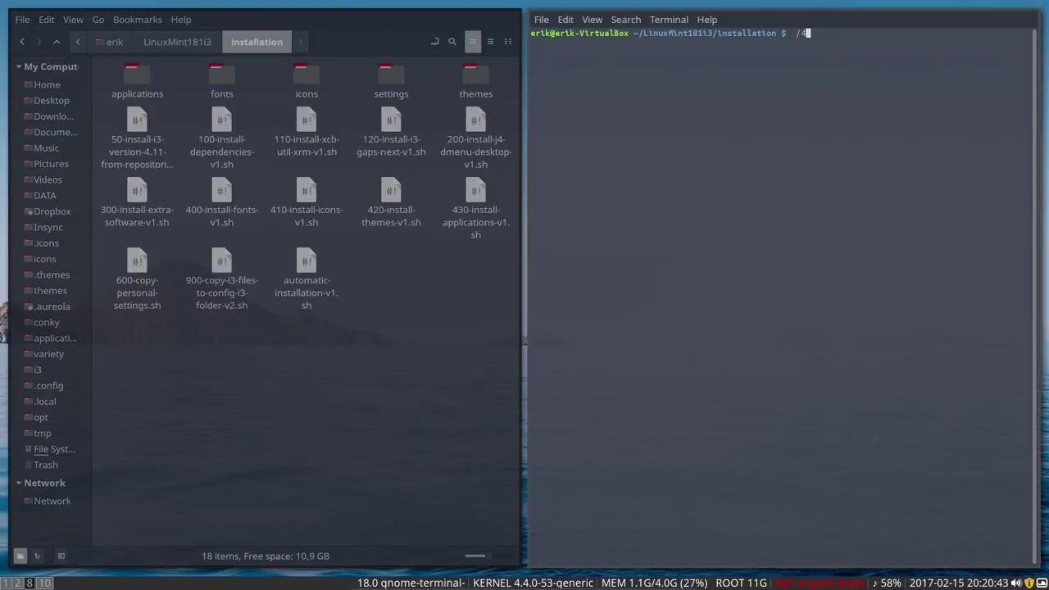
pyautogui.write('00')
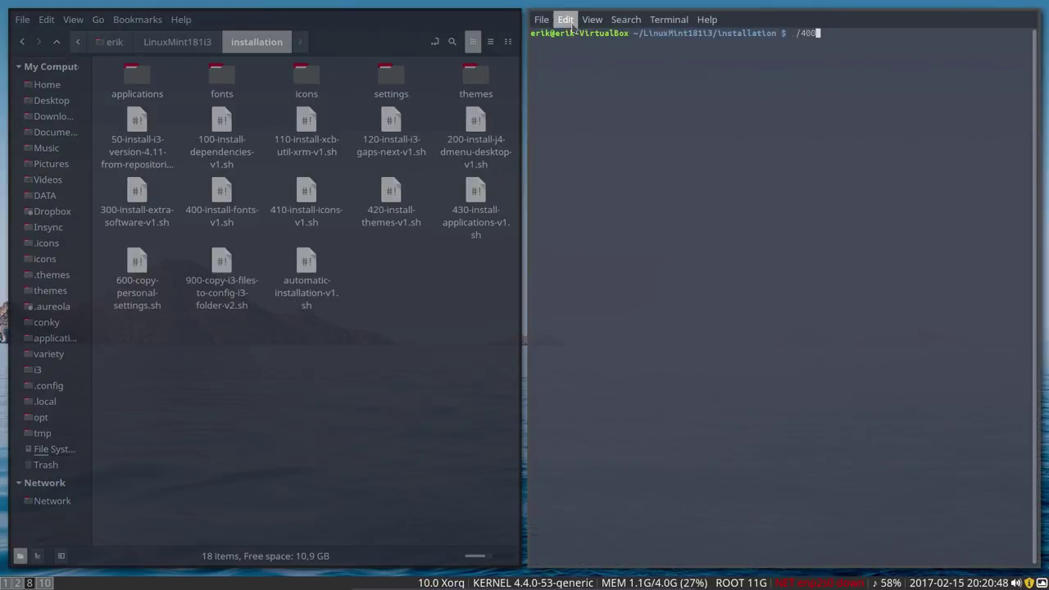
pyautogui.click(567, 20)
pyautogui.click(602, 123)
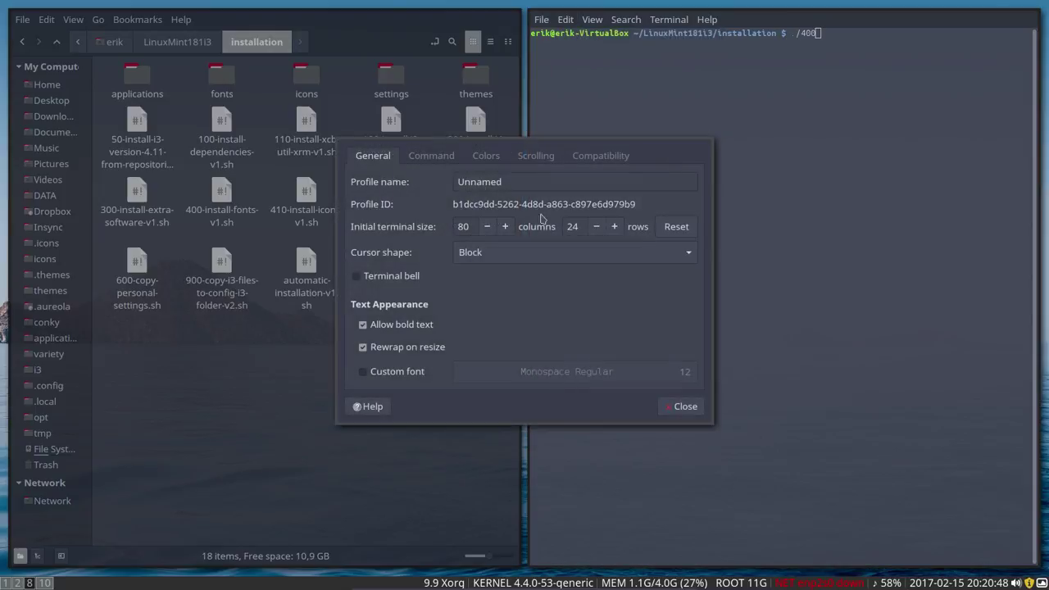
pyautogui.click(420, 370)
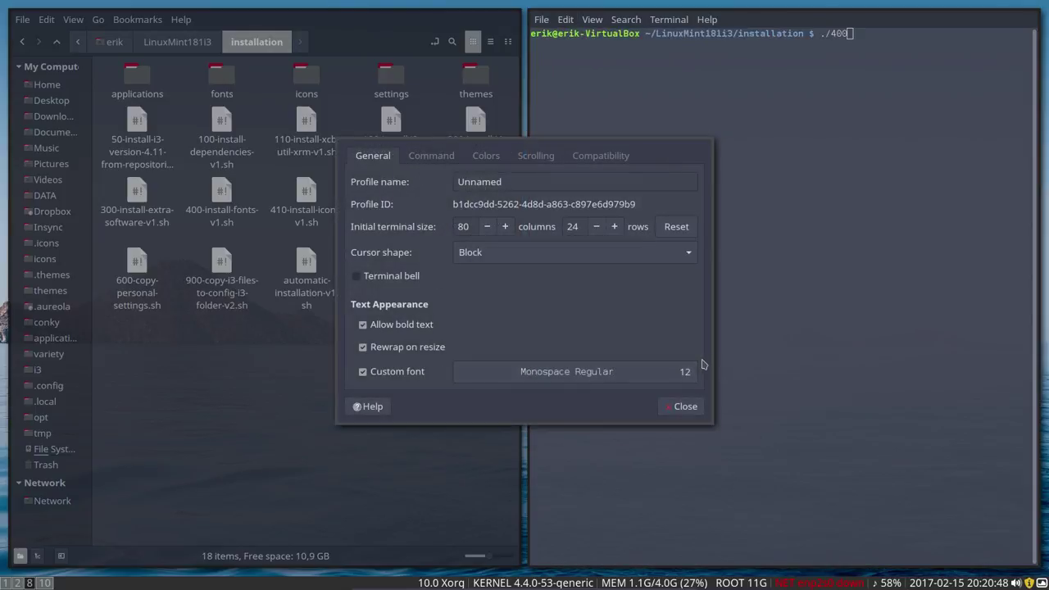
pyautogui.click(574, 371)
pyautogui.click(624, 378)
pyautogui.click(624, 378)
pyautogui.click(624, 378)
pyautogui.click(624, 378)
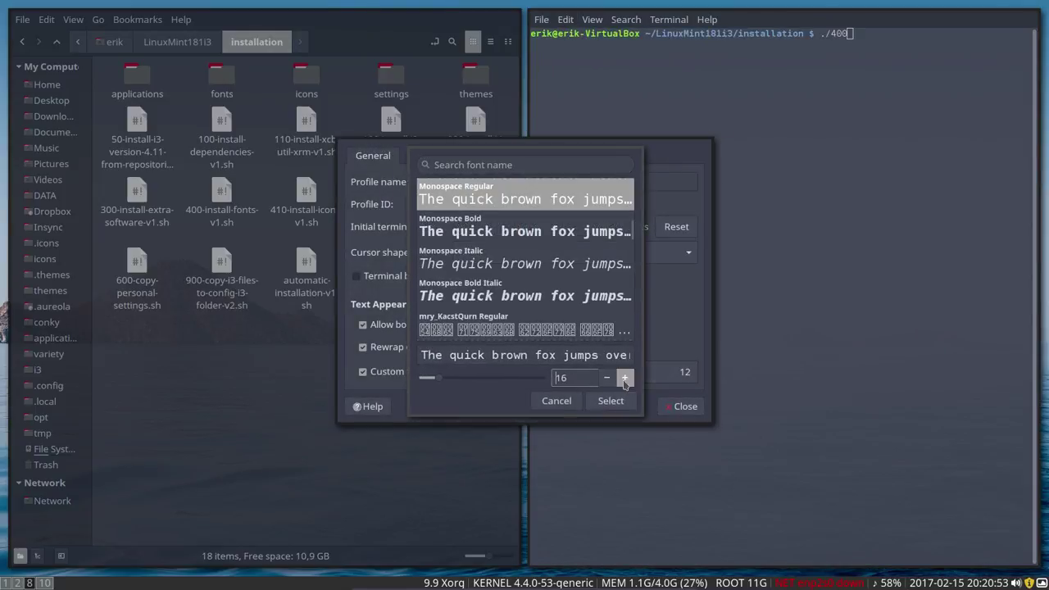
pyautogui.click(611, 401)
pyautogui.click(675, 408)
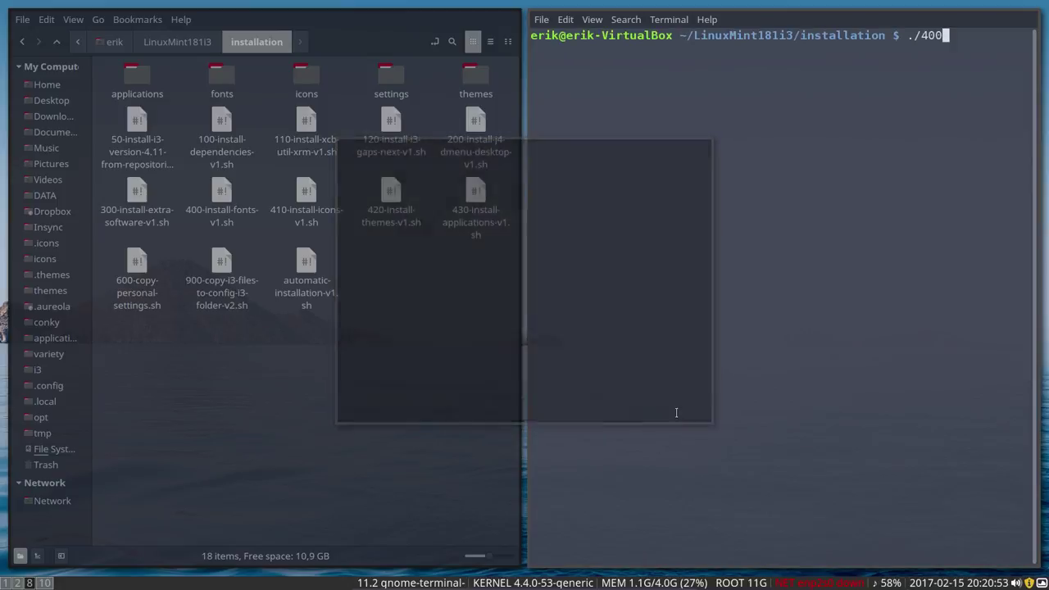
# Step: Run ./400-install-fonts-v1.sh in a fullscreen terminal and answer y to install the first font
pyautogui.press('Tab')
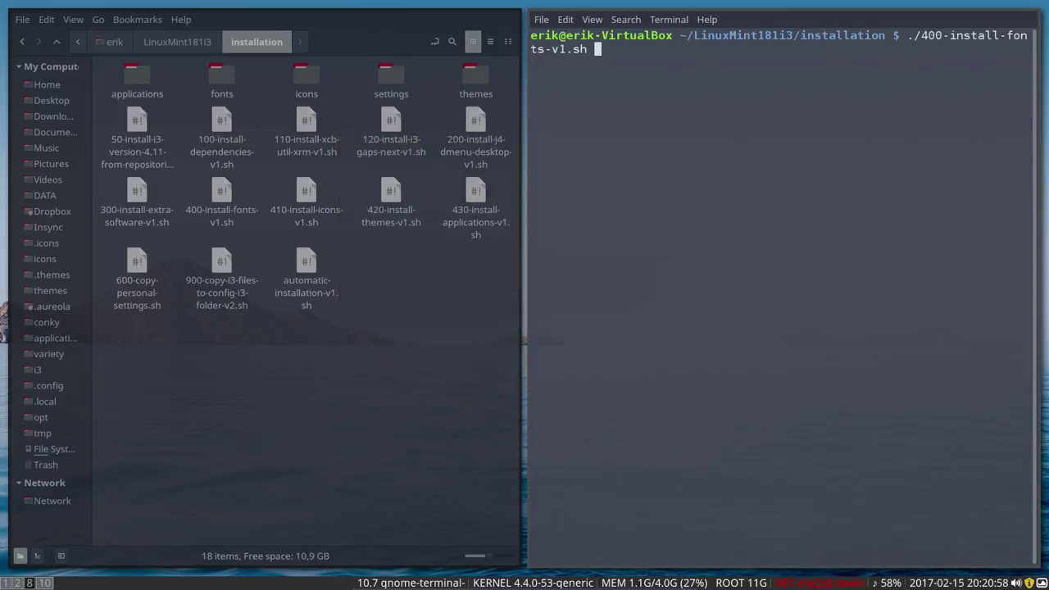
pyautogui.press('Return')
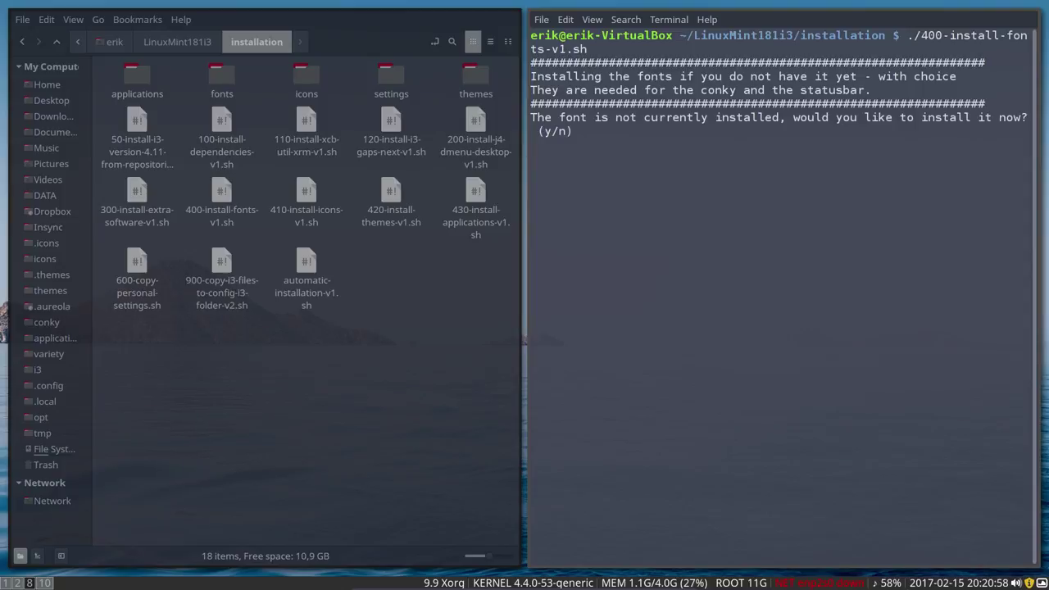
pyautogui.press('super+f')
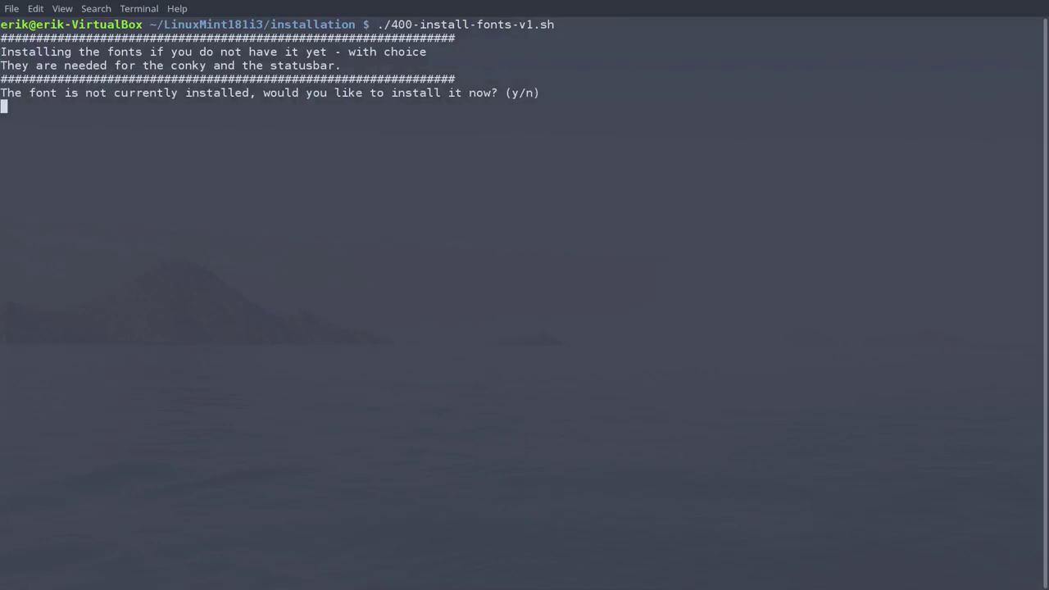
pyautogui.write('y')
pyautogui.press('Return')
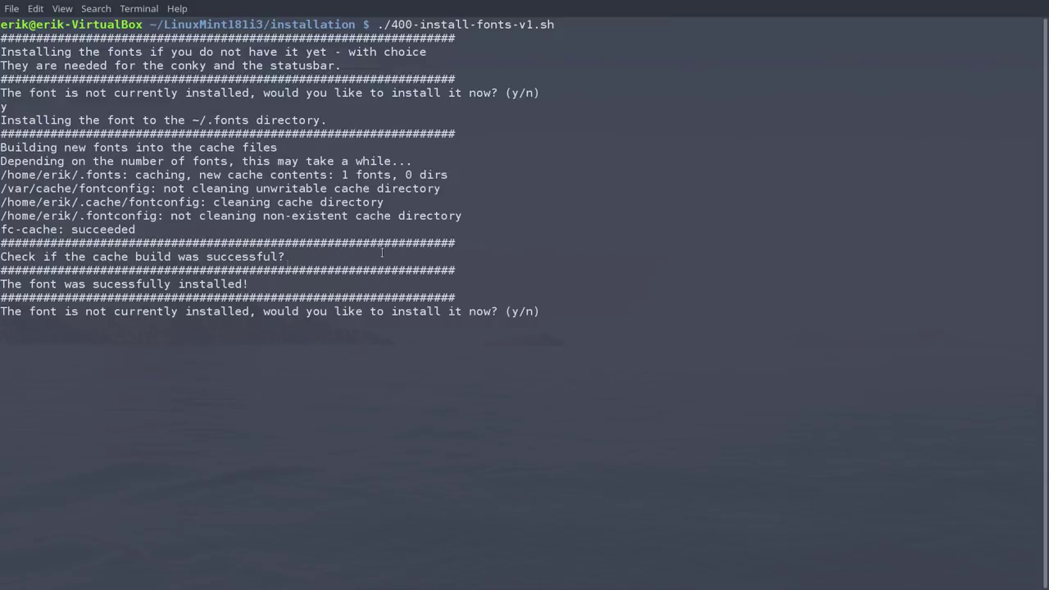
# Step: Answer y for the second font, then return the terminal to its half-screen tile
pyautogui.moveTo(381, 283); pyautogui.dragTo(0, 283)
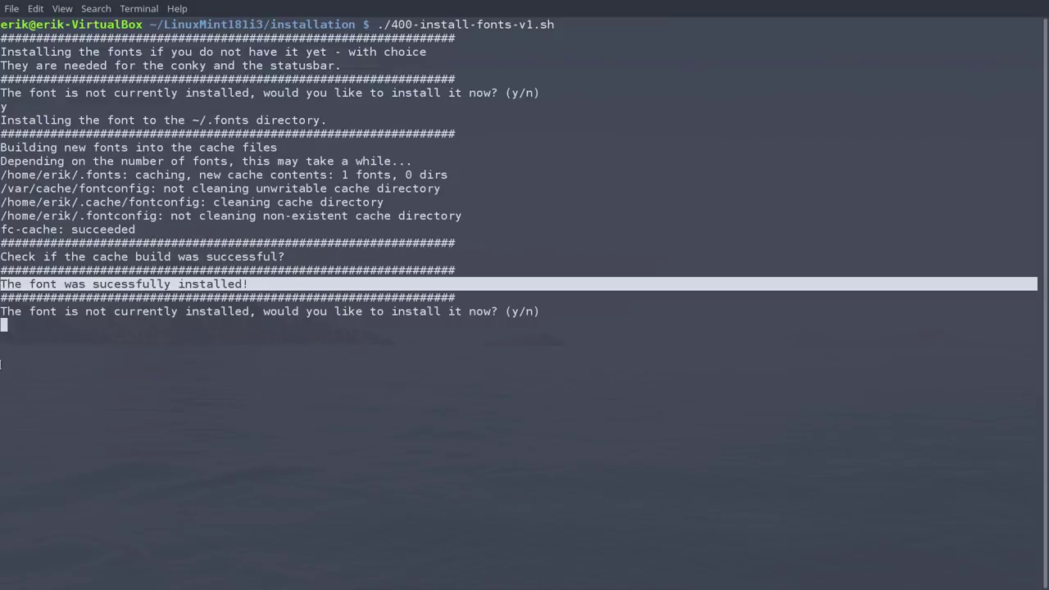
pyautogui.click(233, 374)
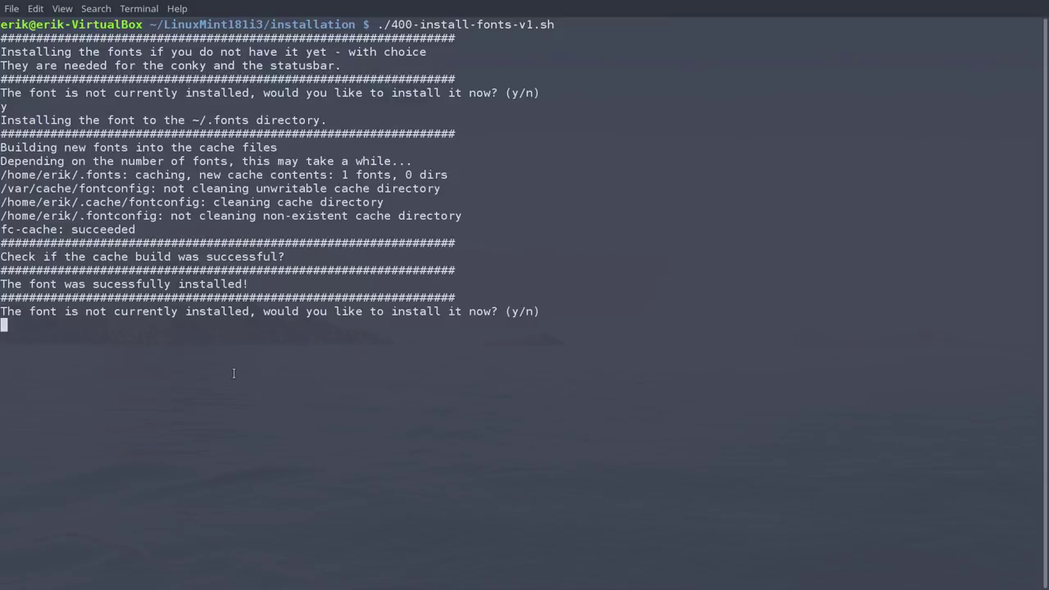
pyautogui.write('y')
pyautogui.press('Return')
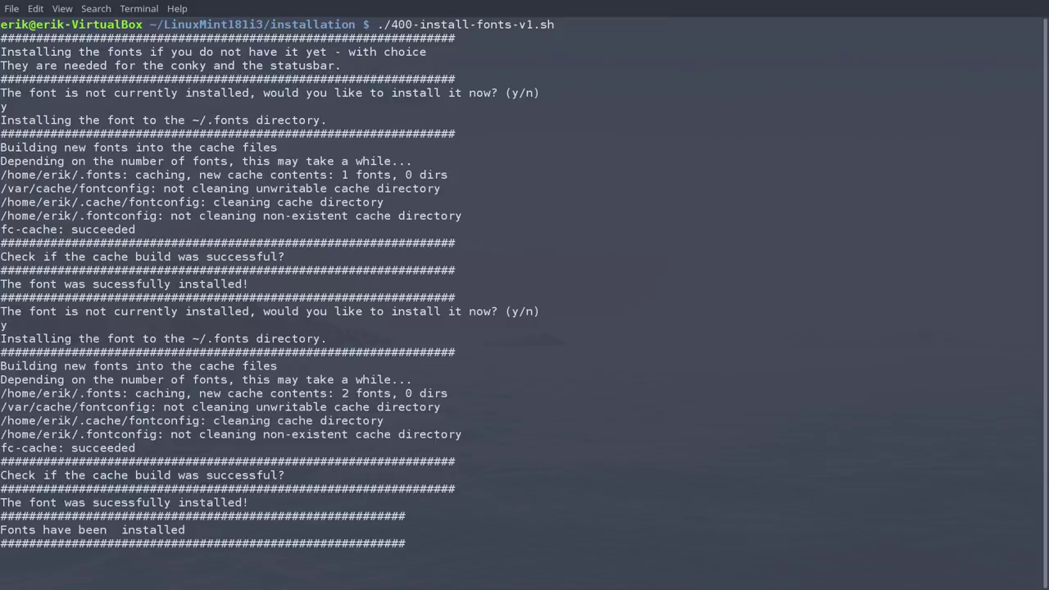
pyautogui.tripleClick(254, 500)
pyautogui.click(261, 508)
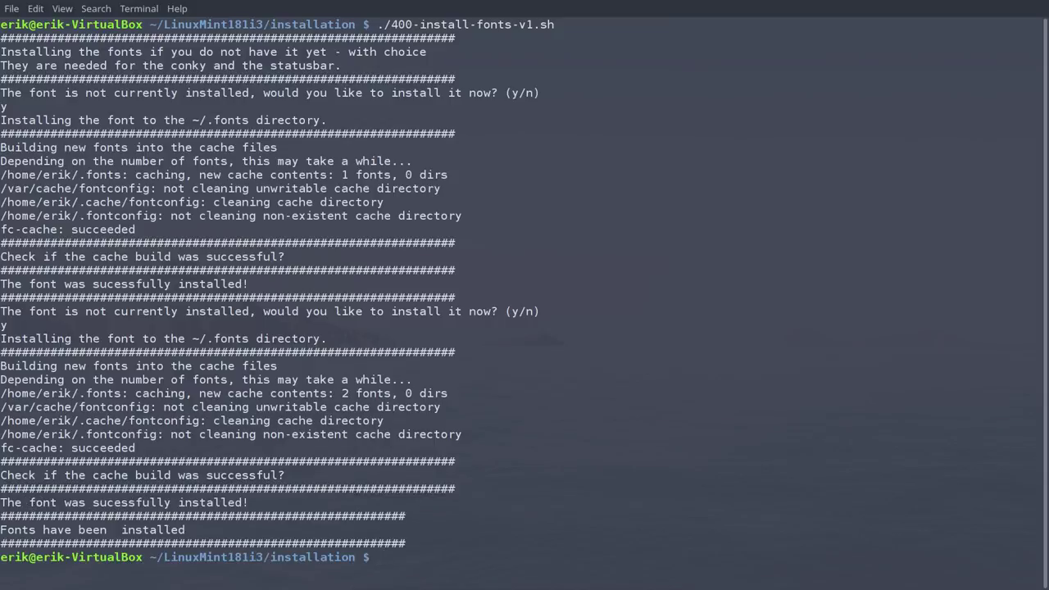
pyautogui.press('super+f')
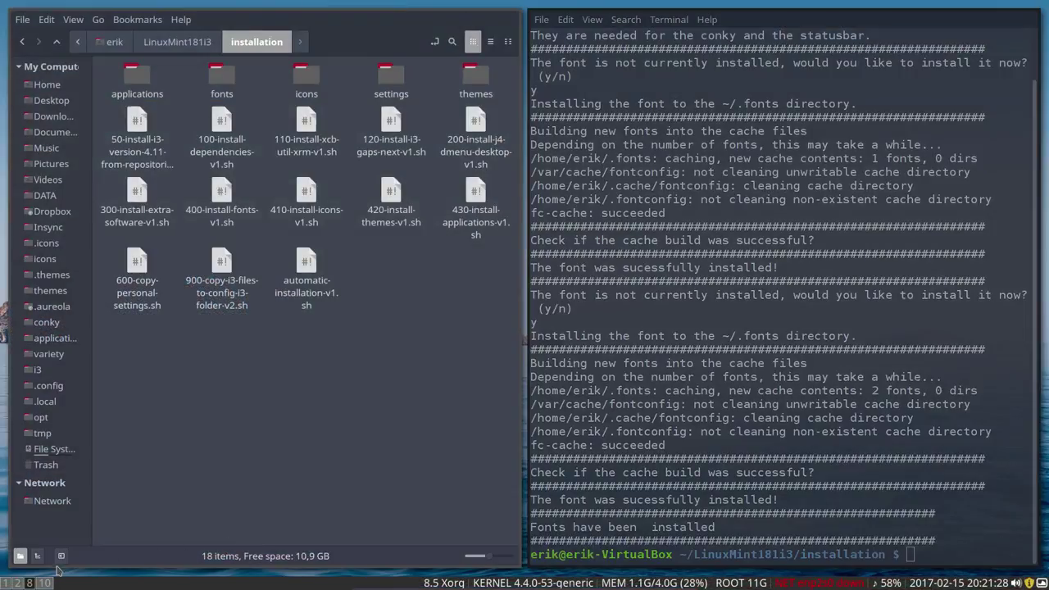
# Step: Add the note 'after a rerun it works fine....???' below the existing notes
pyautogui.click(17, 583)
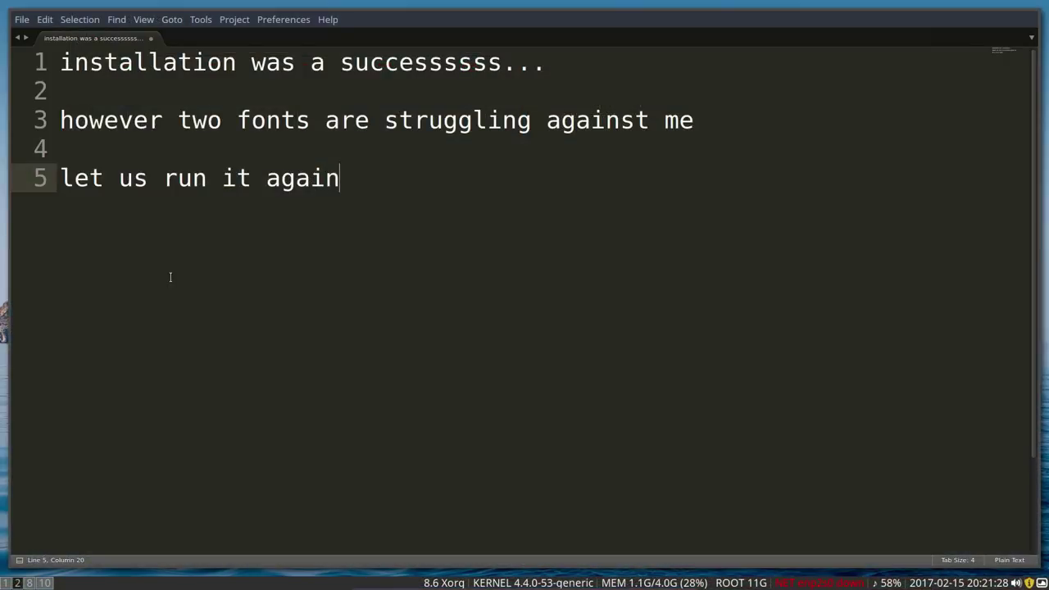
pyautogui.press('Return')
pyautogui.press('Return')
pyautogui.write('afte ')
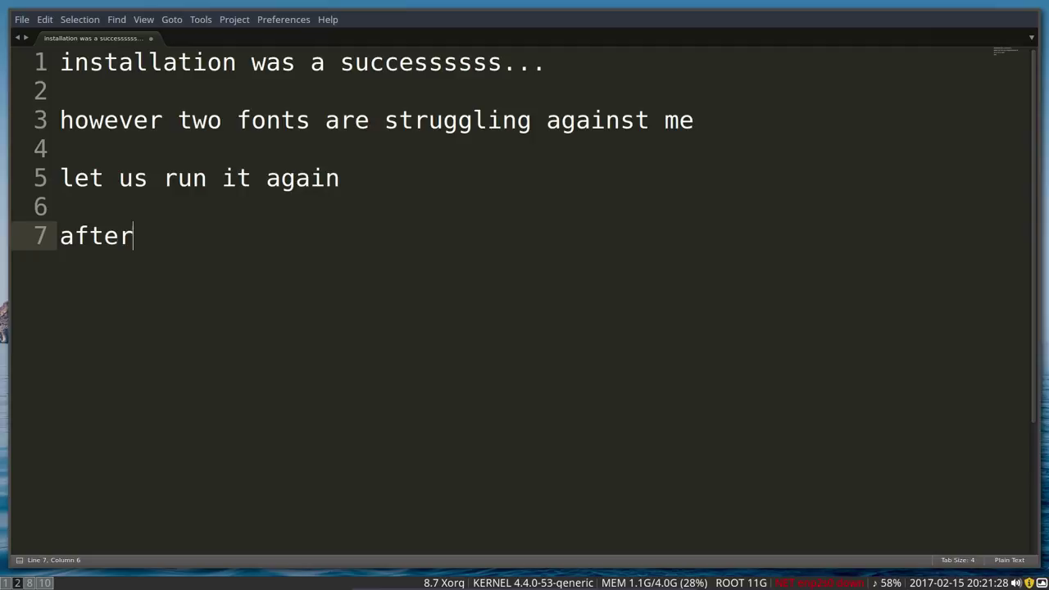
pyautogui.write(' a rerun ')
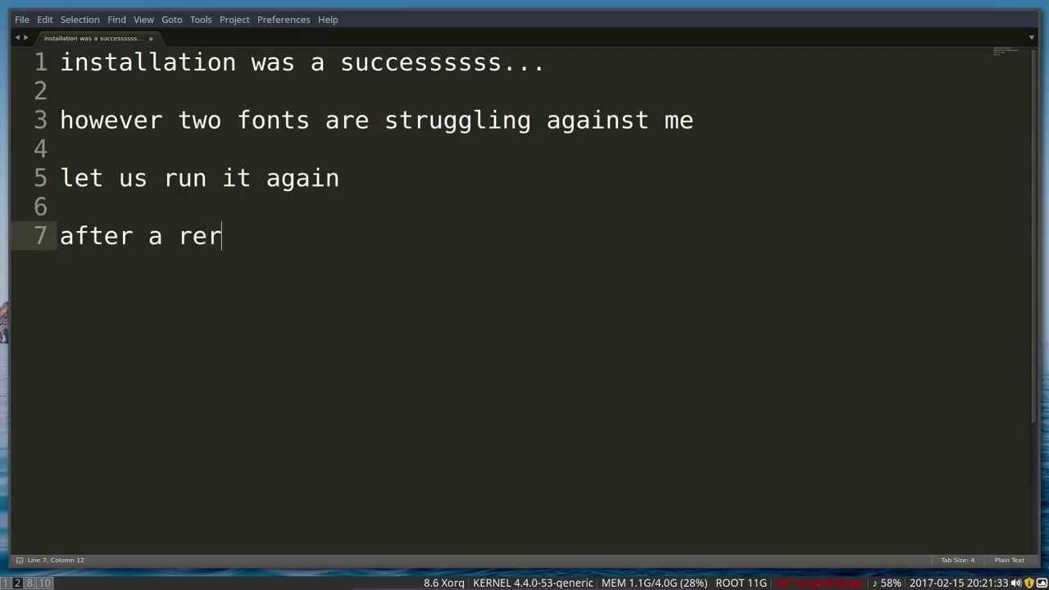
pyautogui.write('it works')
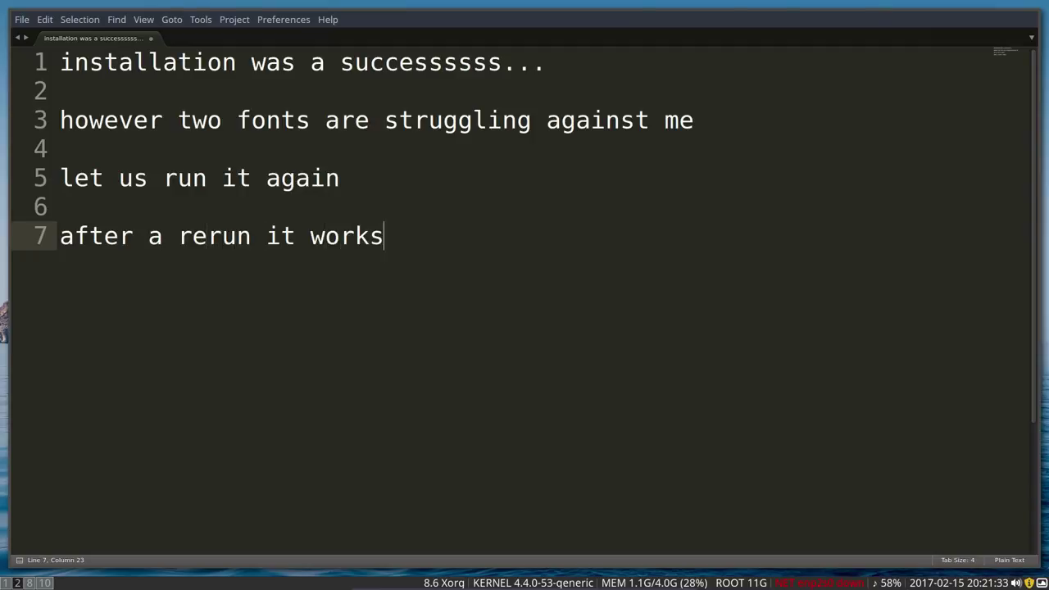
pyautogui.write(' fine....')
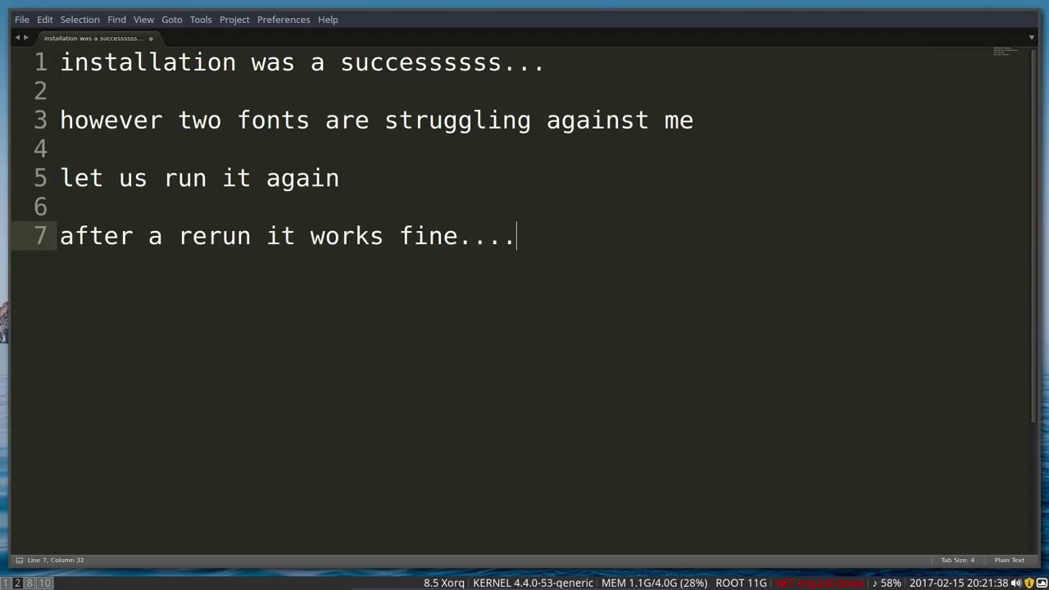
pyautogui.write('???')
# Step: Add the line 'end of the tutorial', leave VM full-screen and open the recorder's tray menu
pyautogui.press('Return')
pyautogui.write('end of')
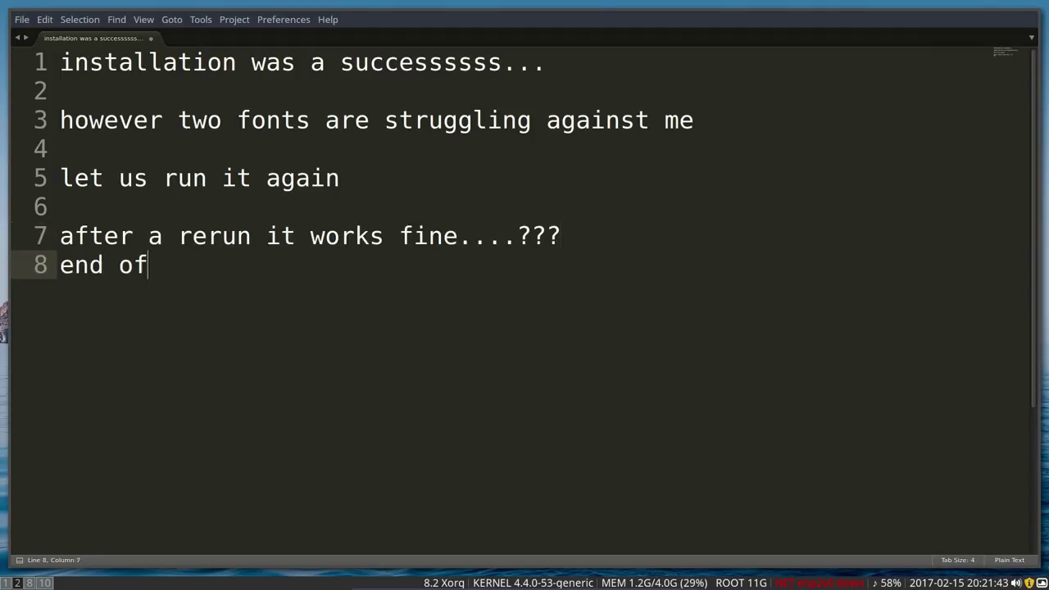
pyautogui.write(' the tutor')
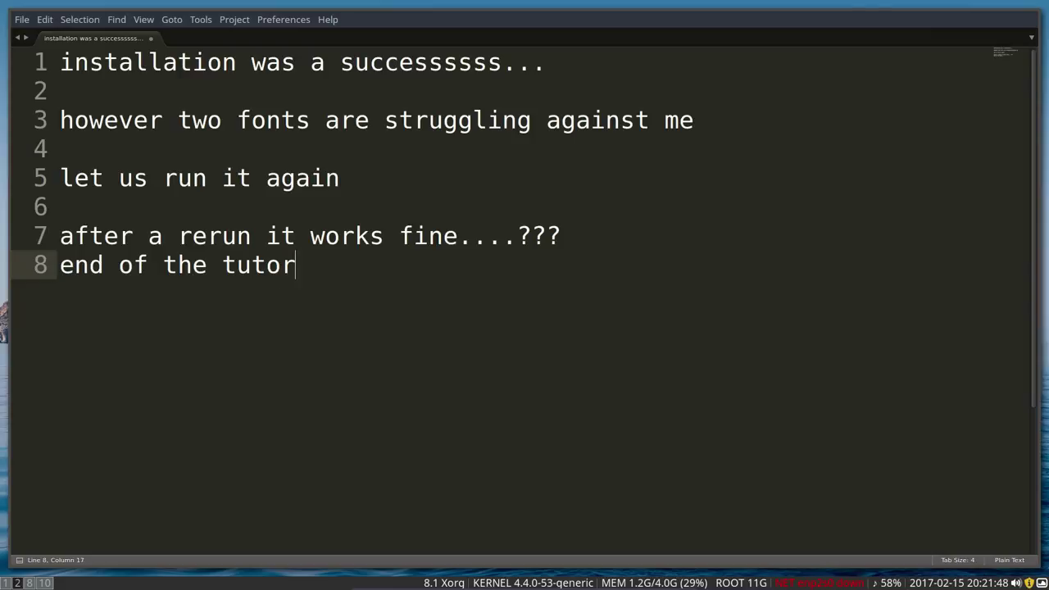
pyautogui.write('ial')
pyautogui.press('Control_R+f')
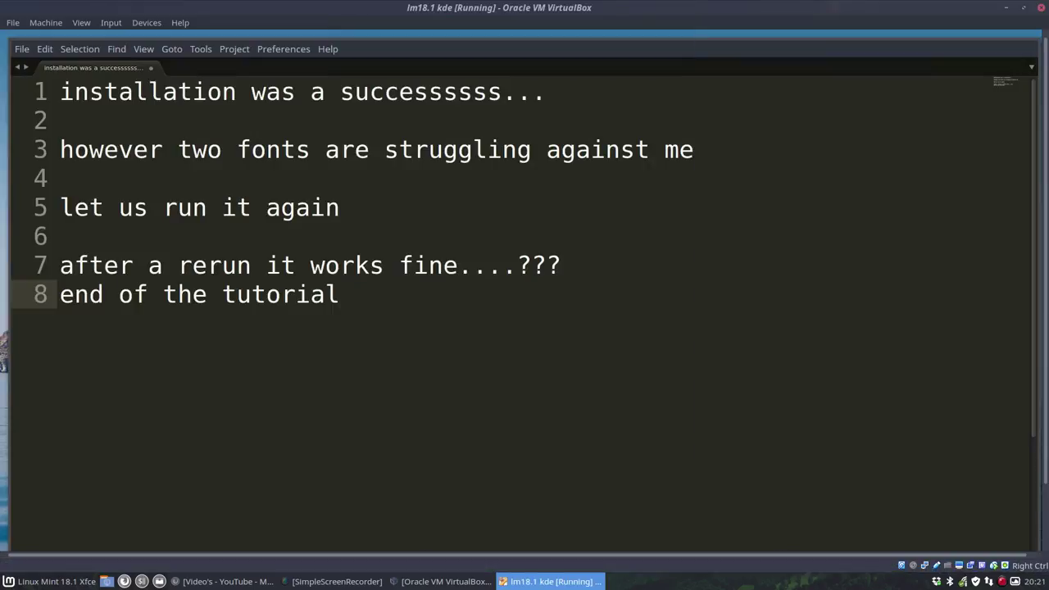
pyautogui.rightClick(1001, 581)
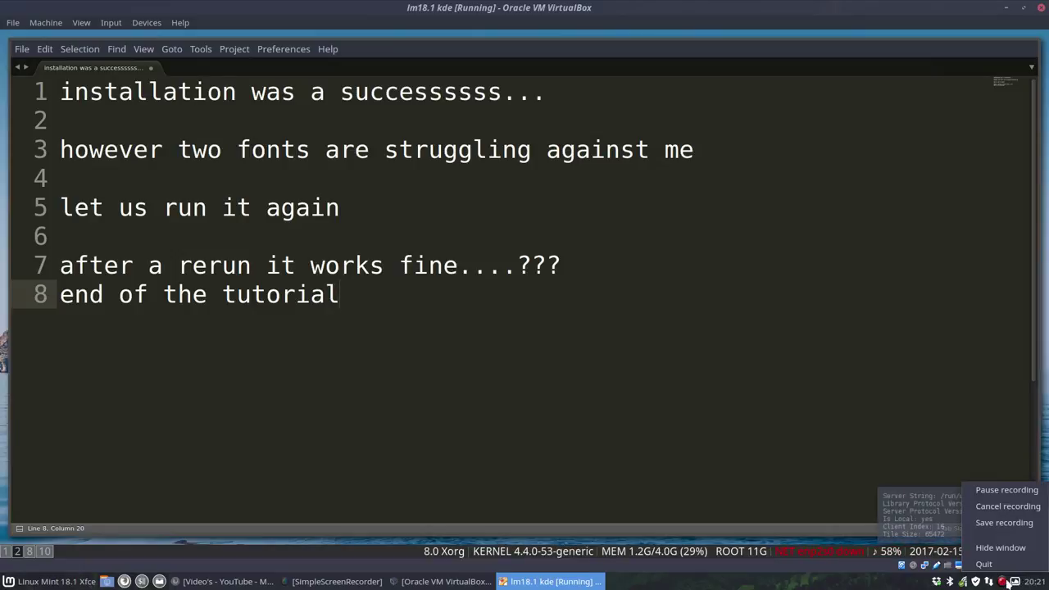